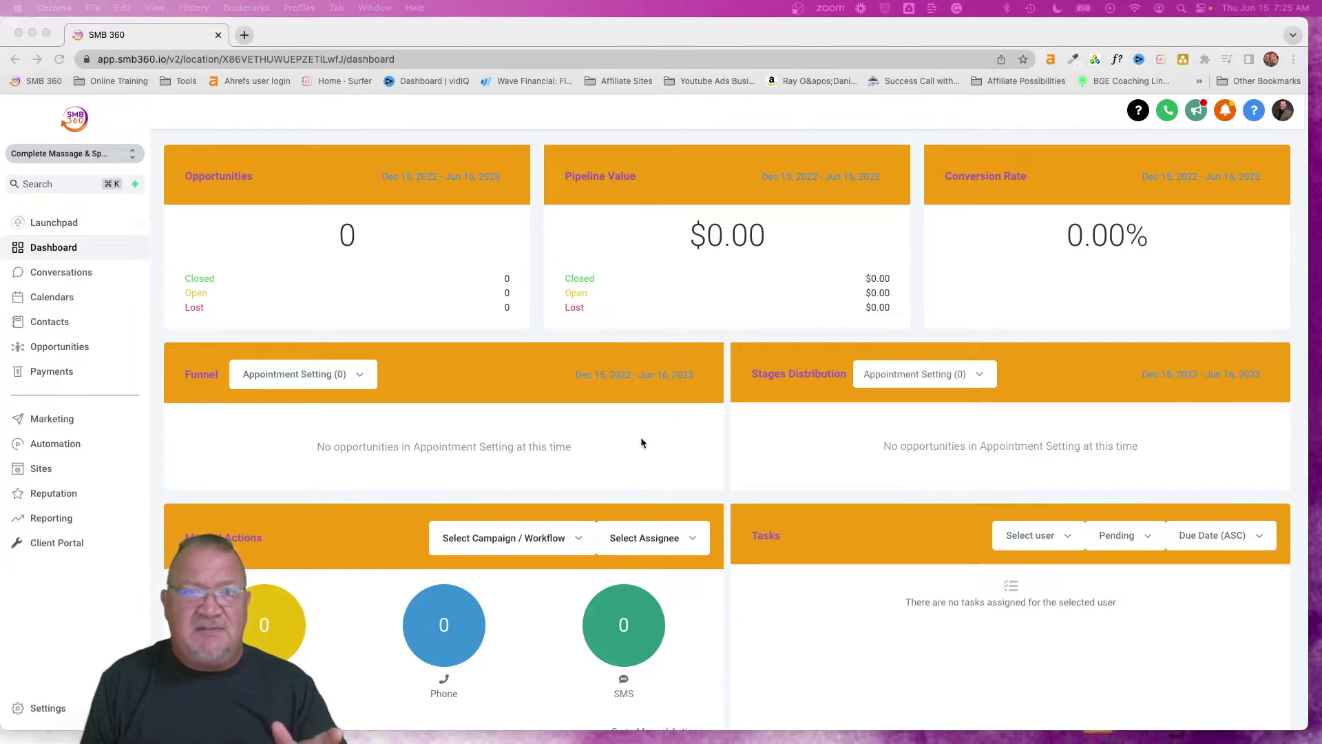
Look over the Automation workflows, then the Campaigns and Triggers lists, ending on Campaigns
click(38, 444)
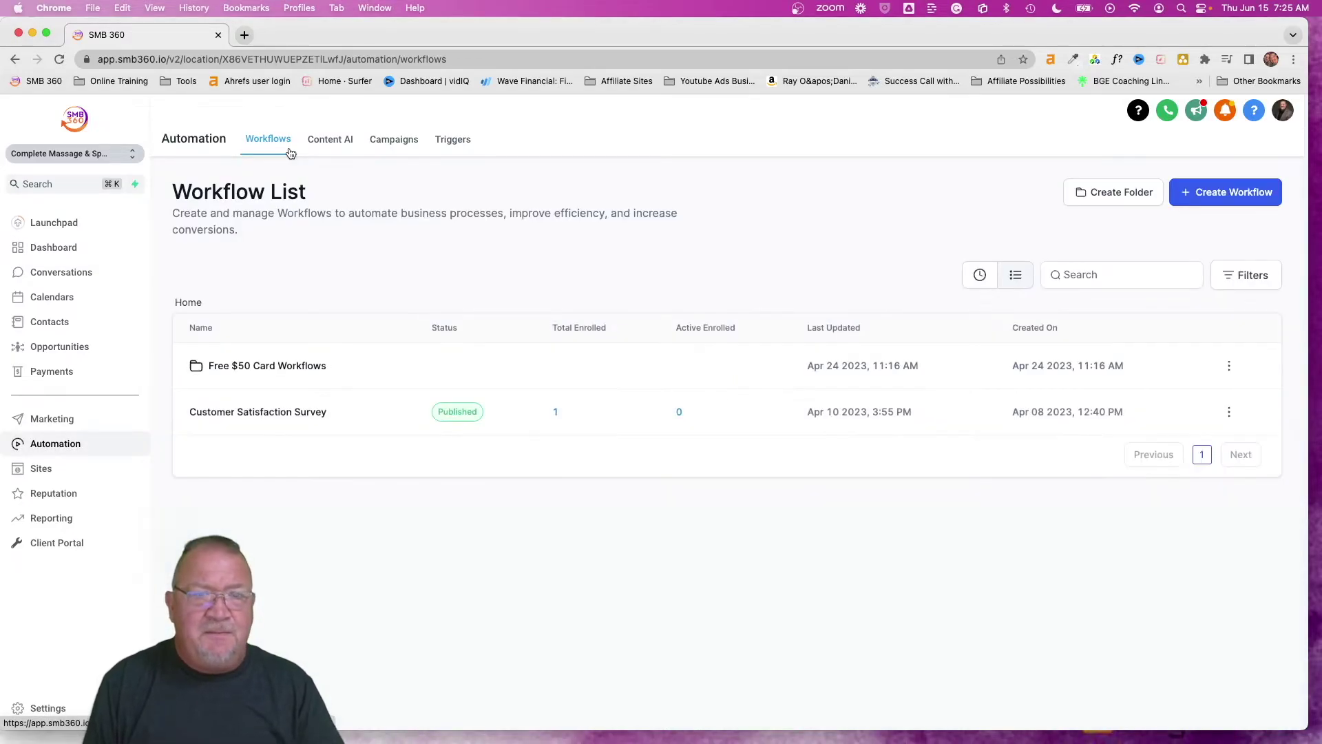
click(390, 140)
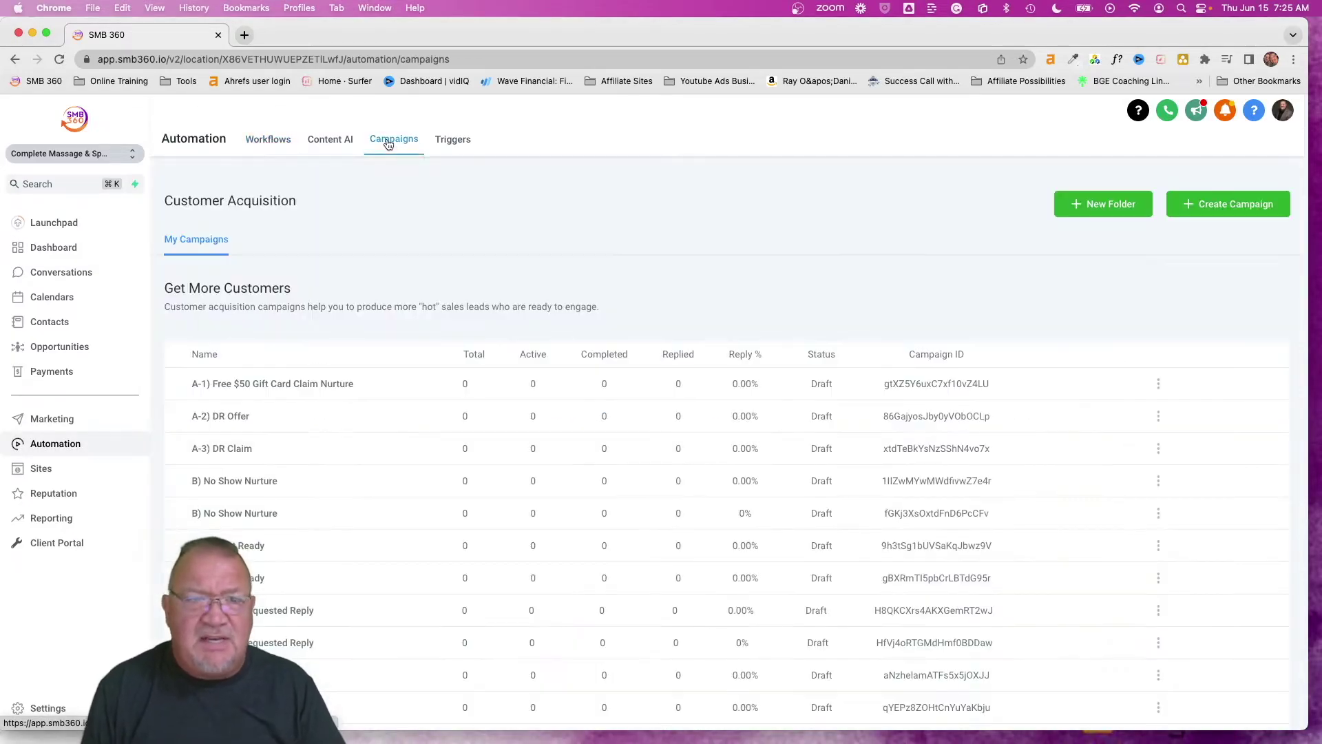
click(452, 140)
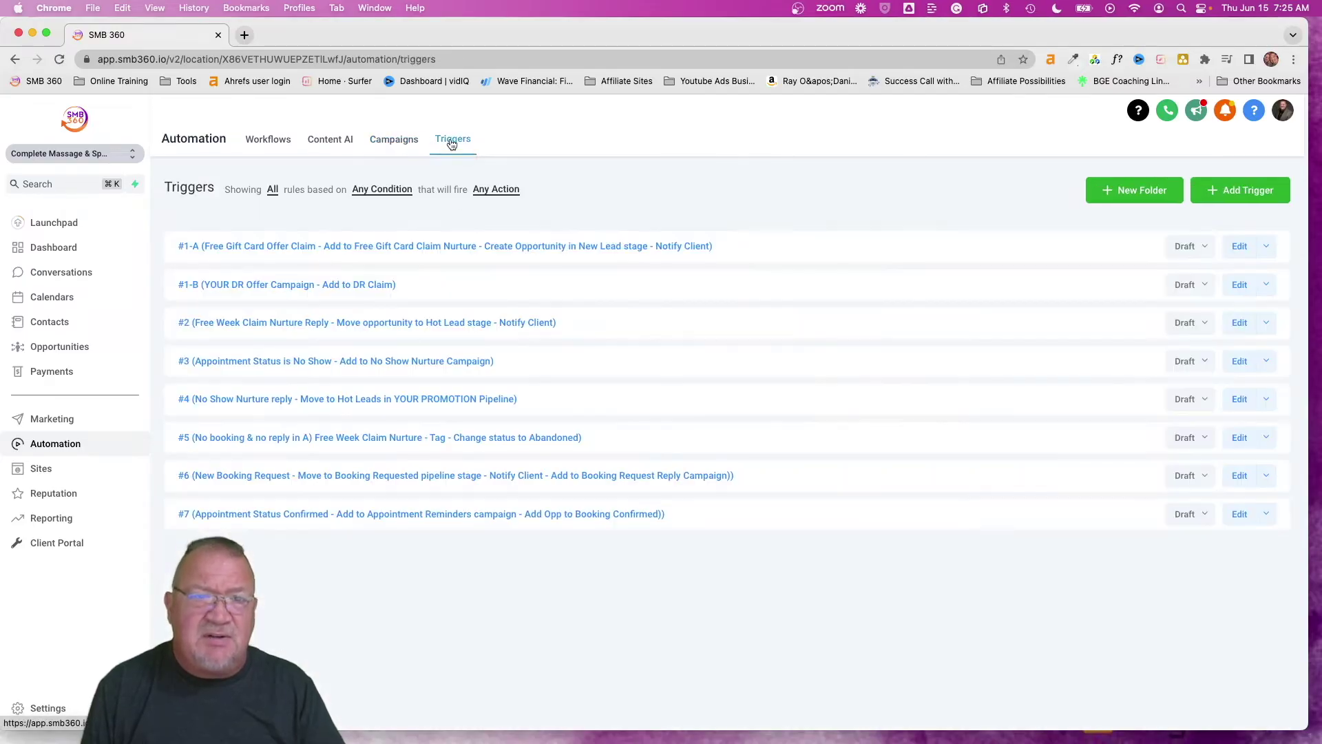
click(394, 141)
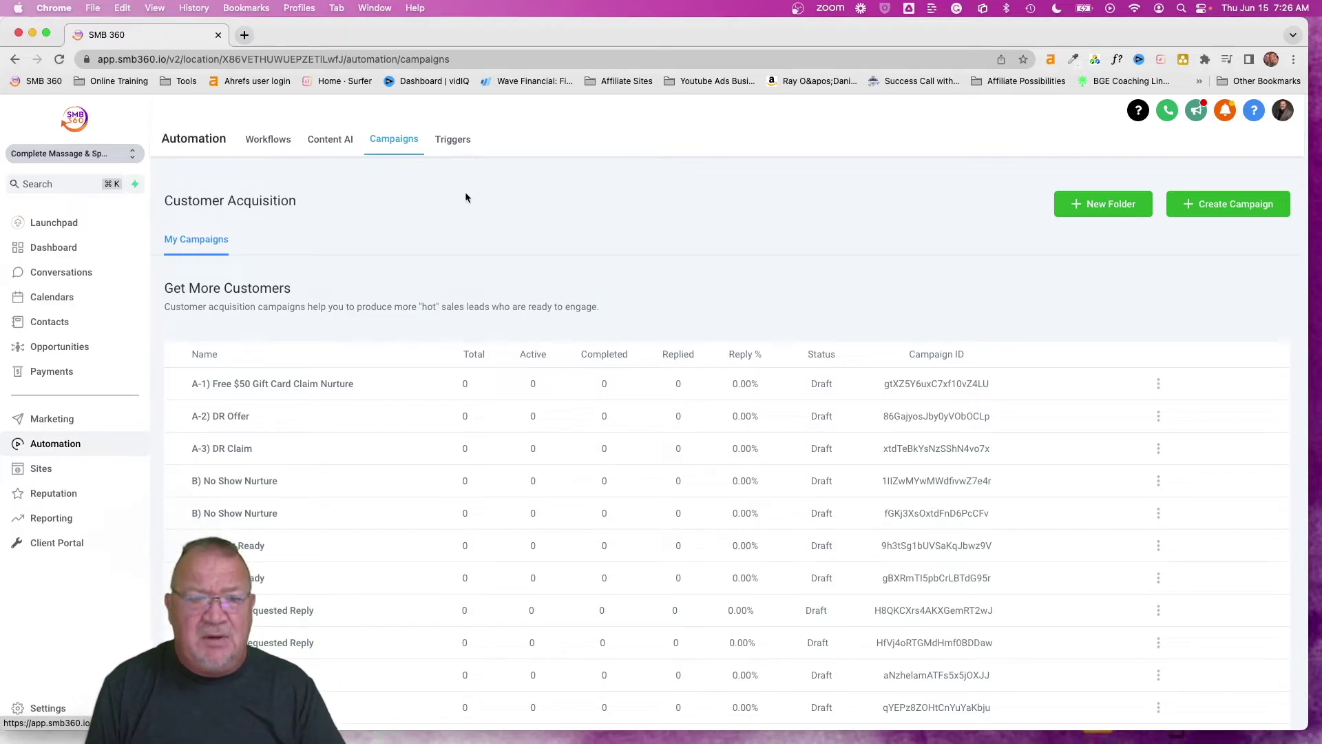
Scroll through the Customer Acquisition campaign list, then go to account settings
scroll(514, 423, down, 2)
scroll(513, 429, down, 1)
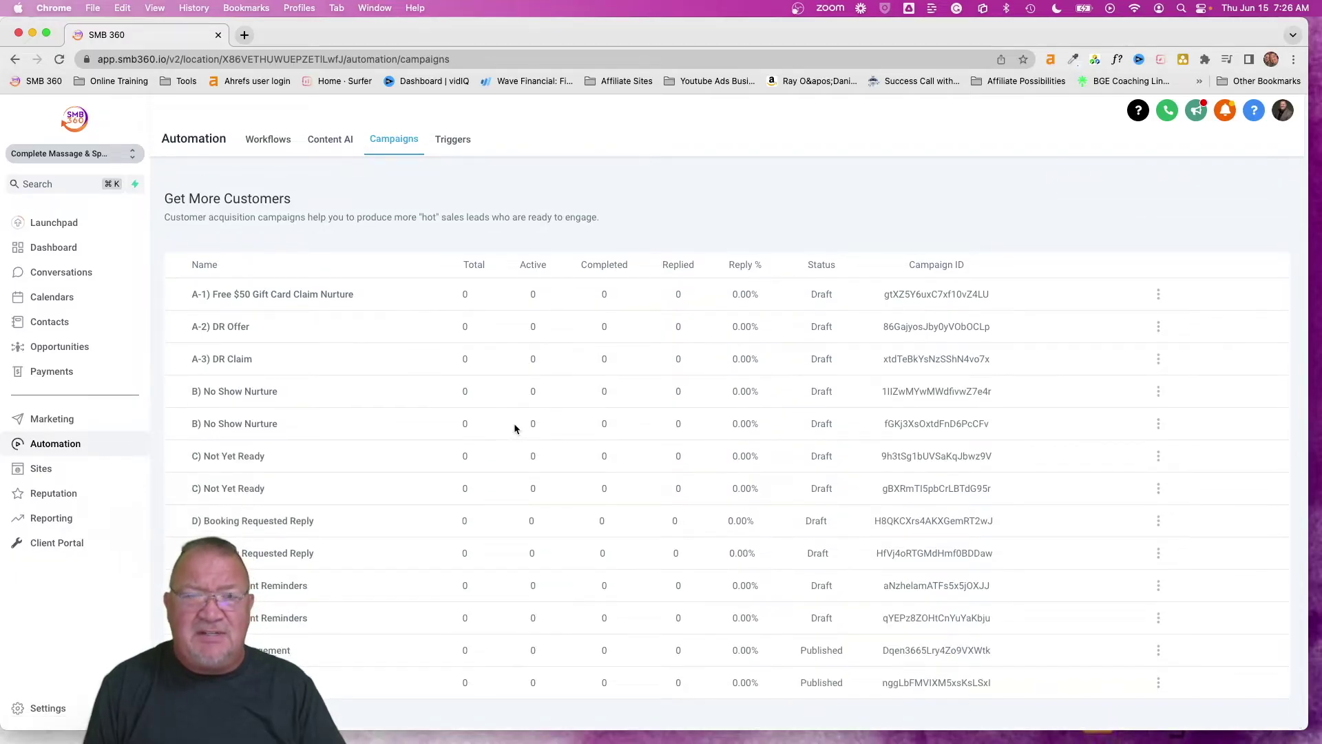
scroll(514, 428, up, 2)
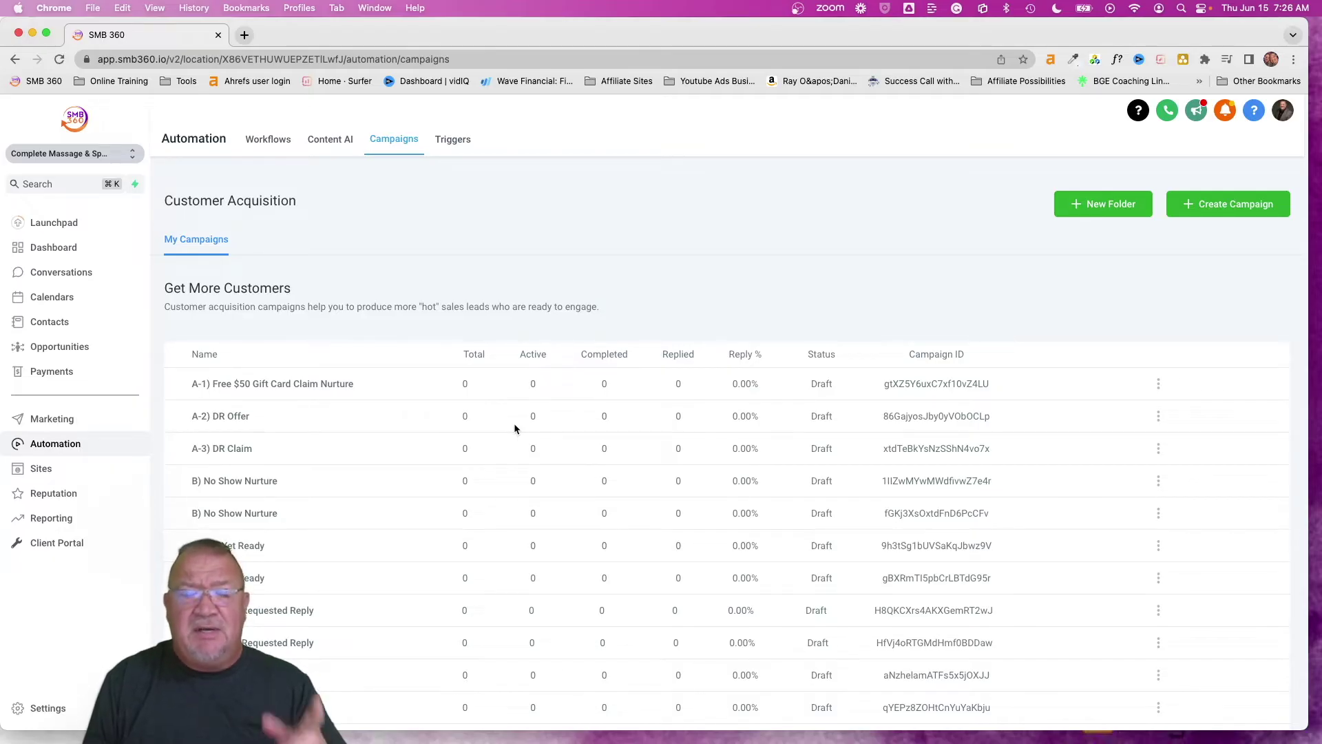
click(44, 709)
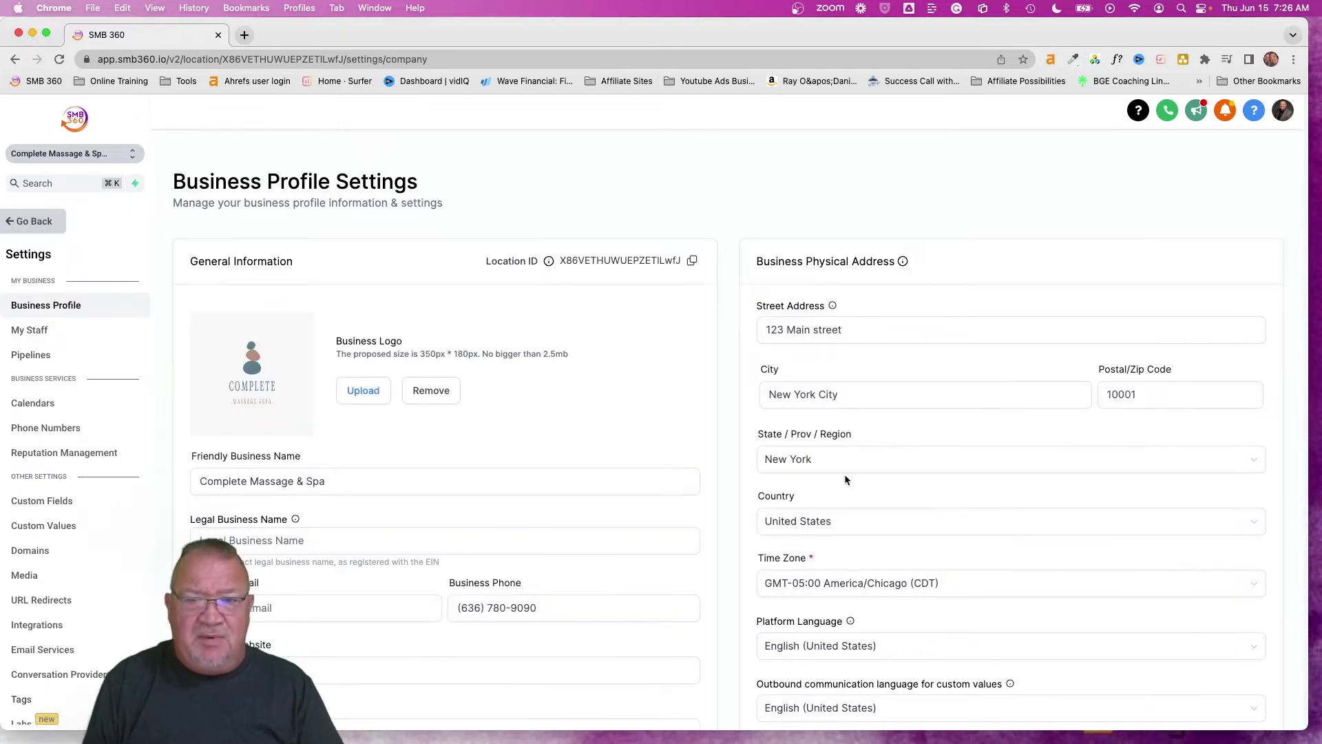
Uncheck Enable Campaigns and Enable Triggers in the deprecated features settings and update
scroll(846, 480, down, 7)
scroll(846, 480, down, 15)
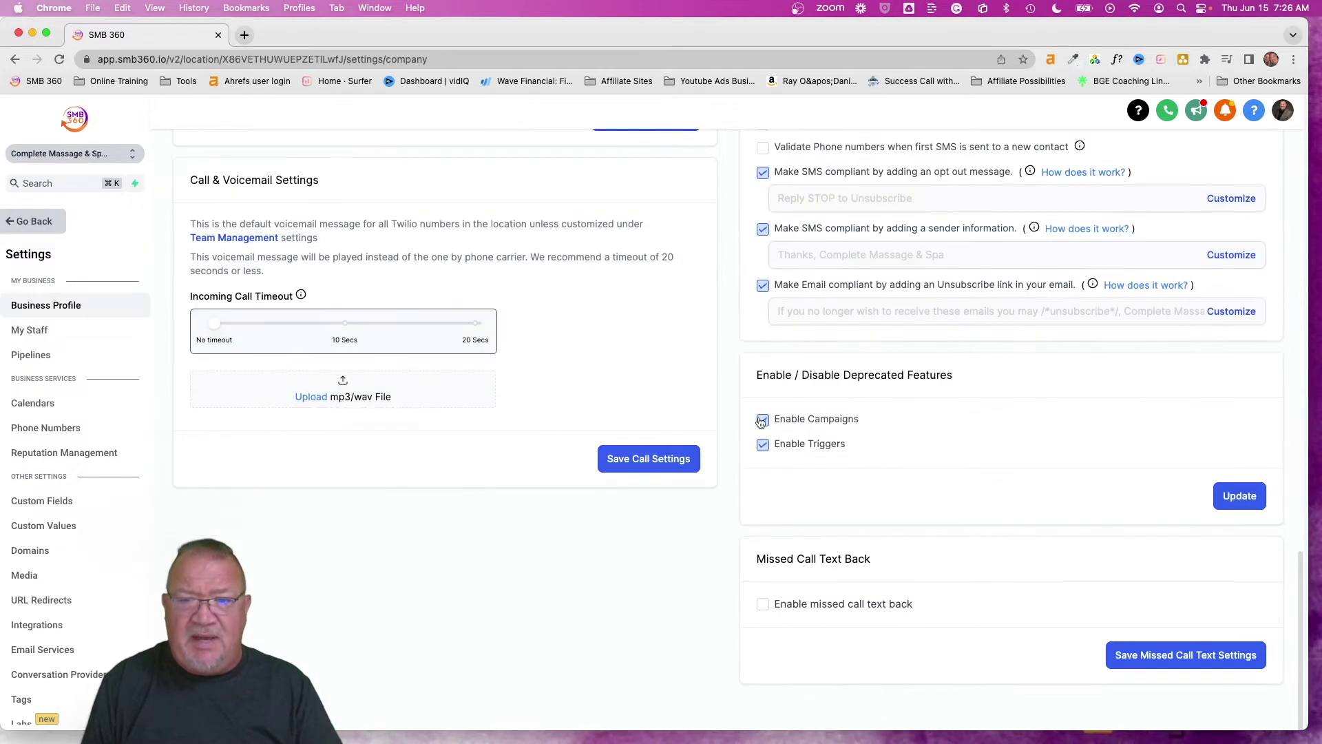
scroll(825, 395, up, 5)
scroll(930, 401, right, 5)
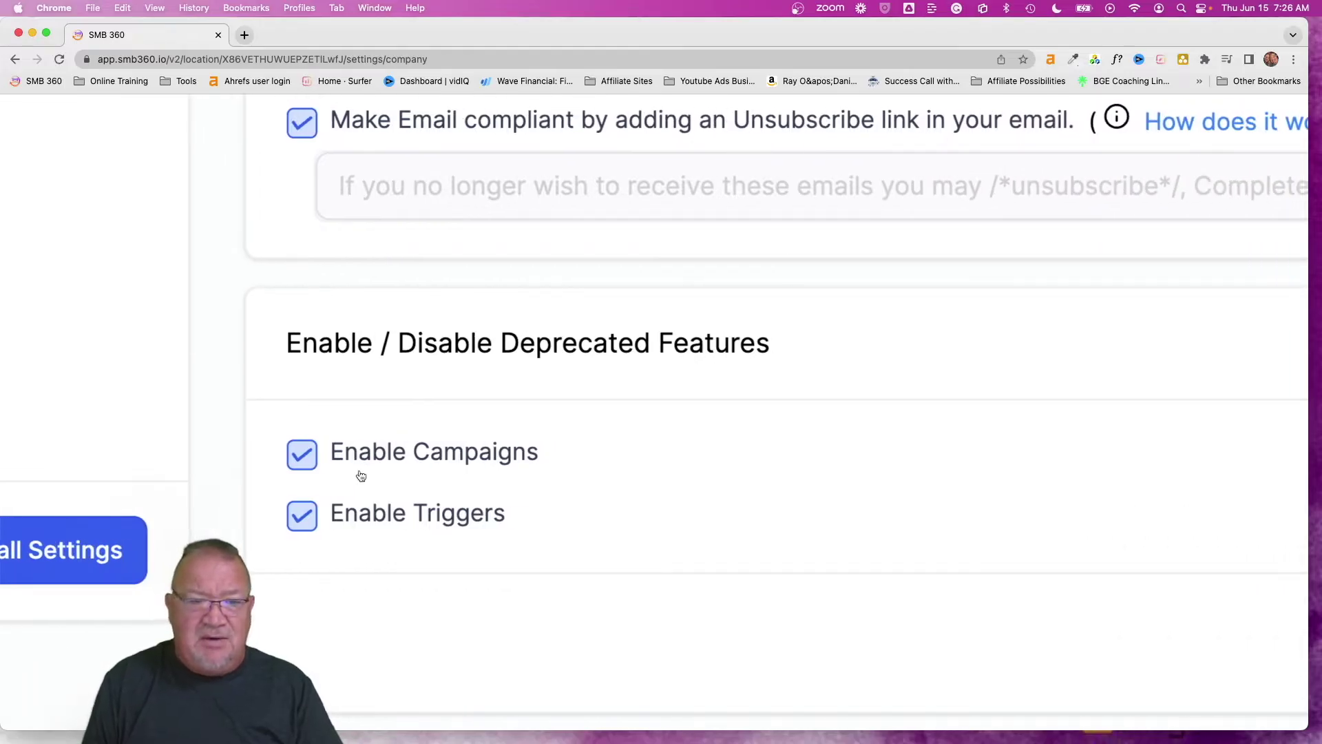
click(306, 457)
click(307, 518)
scroll(490, 549, down, 5)
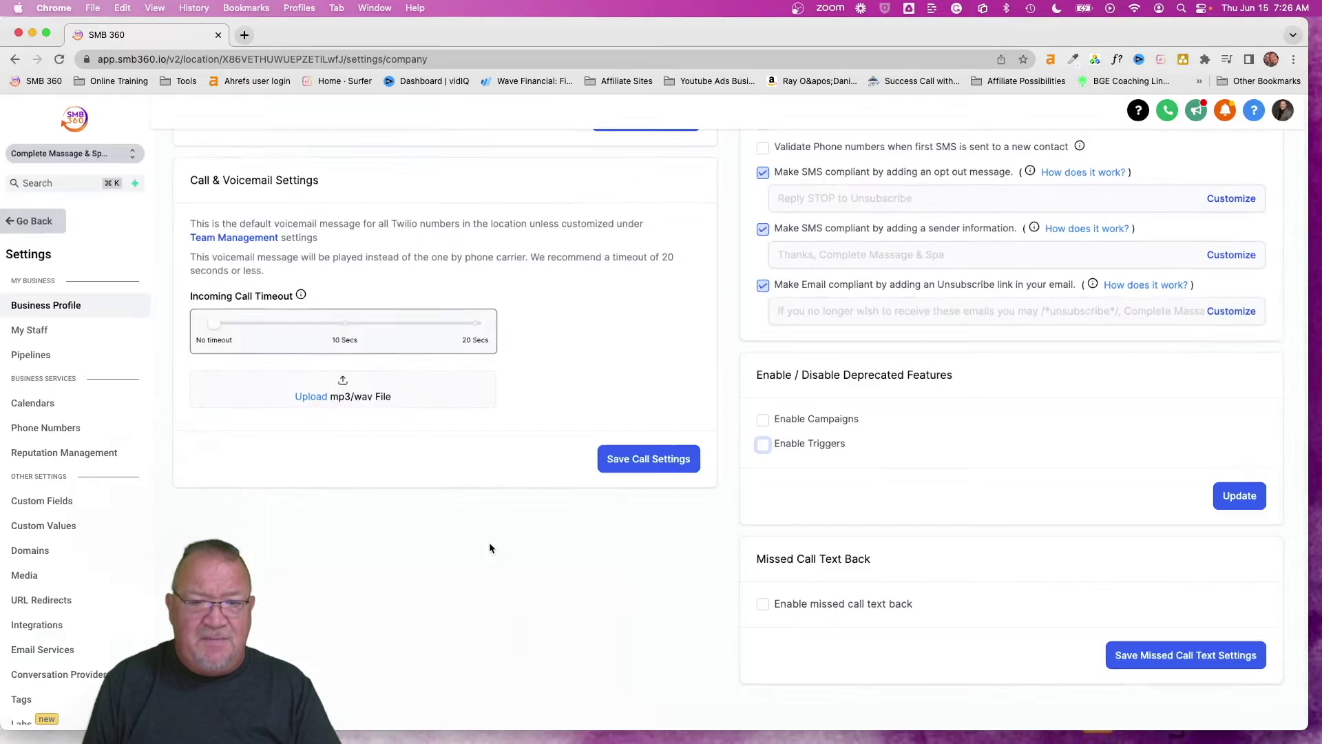
click(1240, 496)
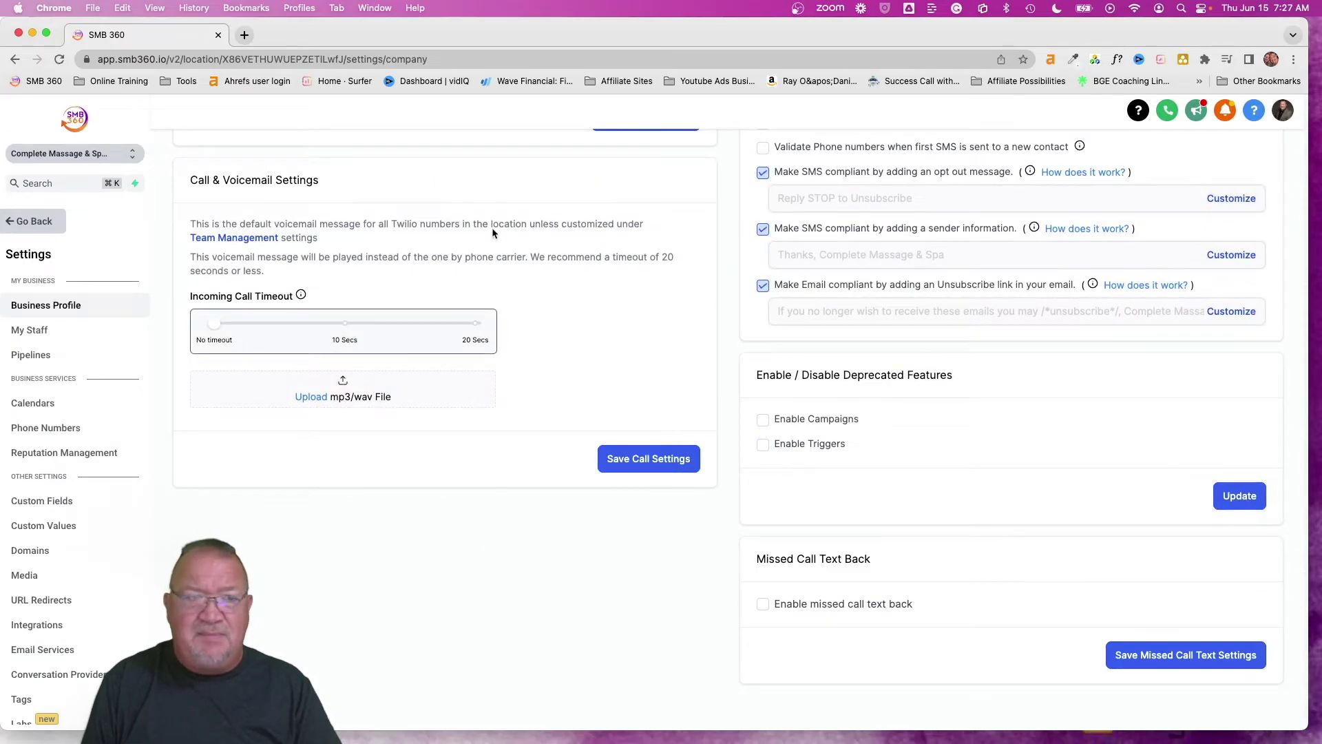
Return to Automation to confirm only Workflows remain, then move on to Marketing
click(37, 221)
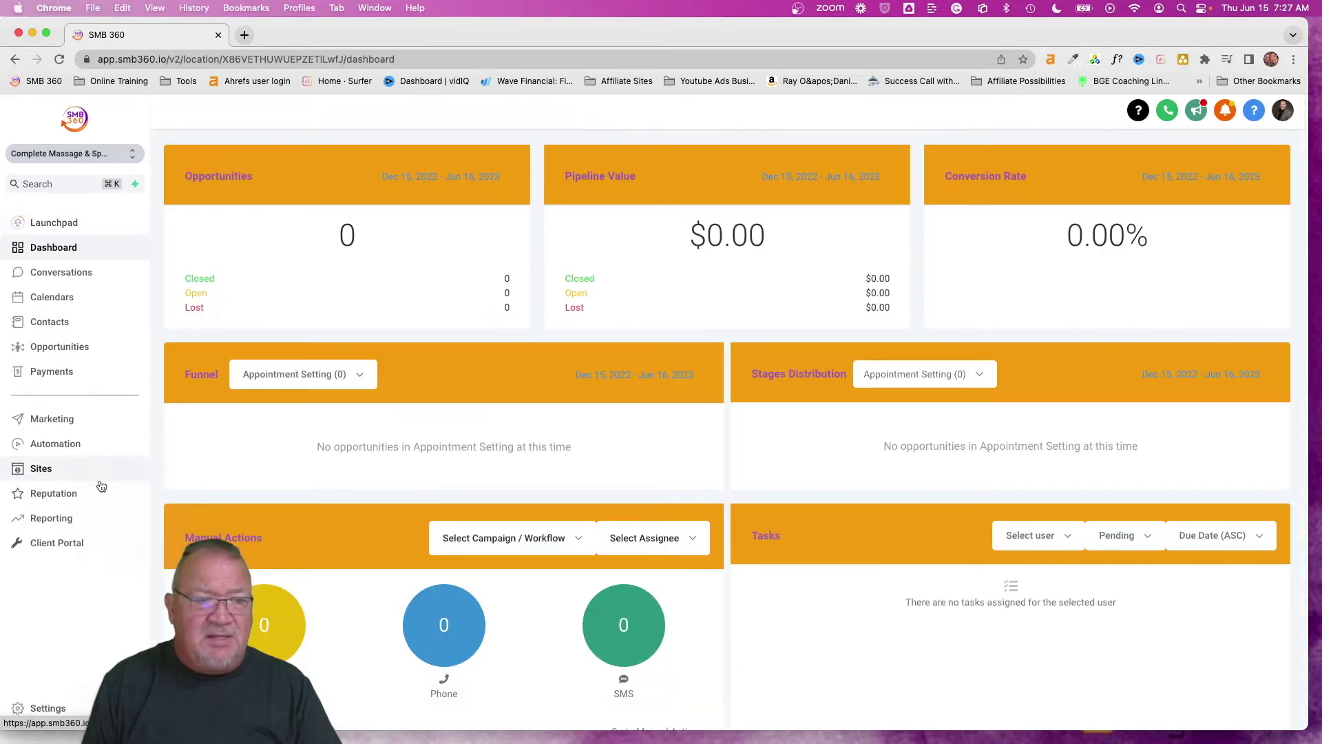
click(62, 448)
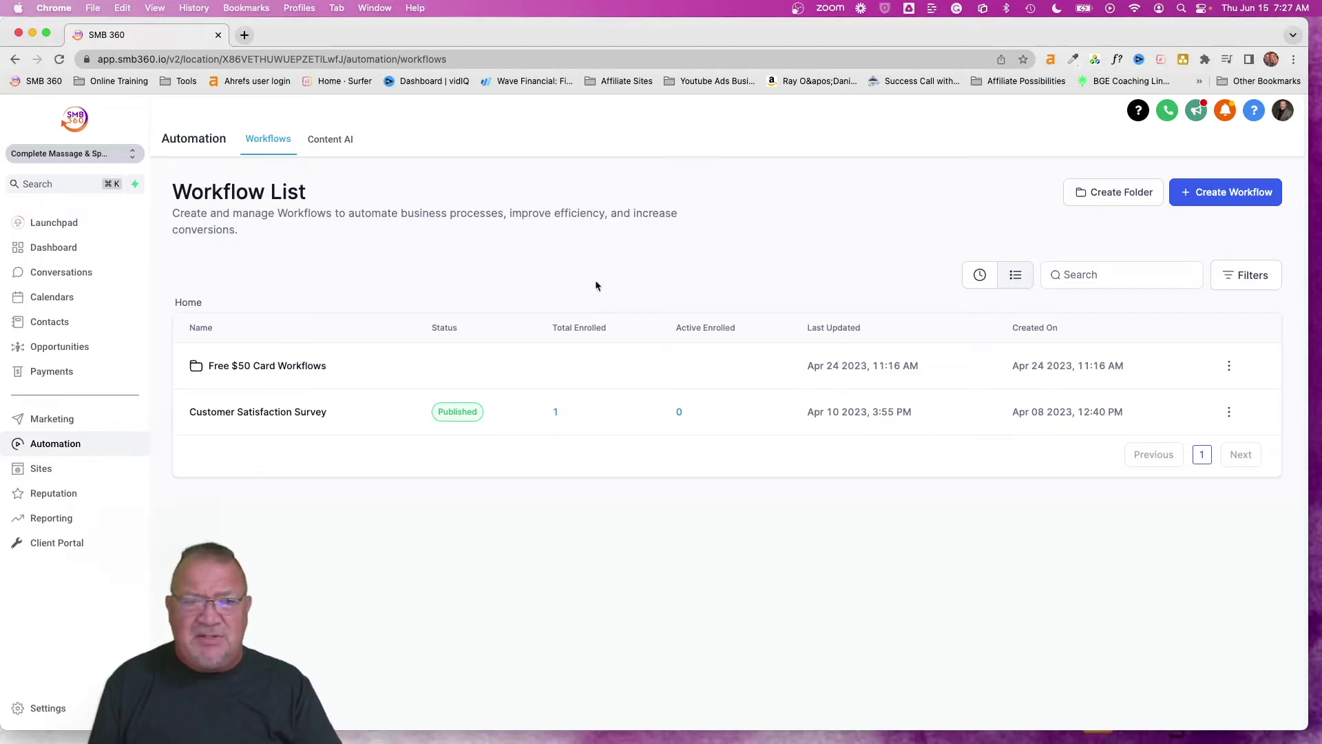
click(55, 418)
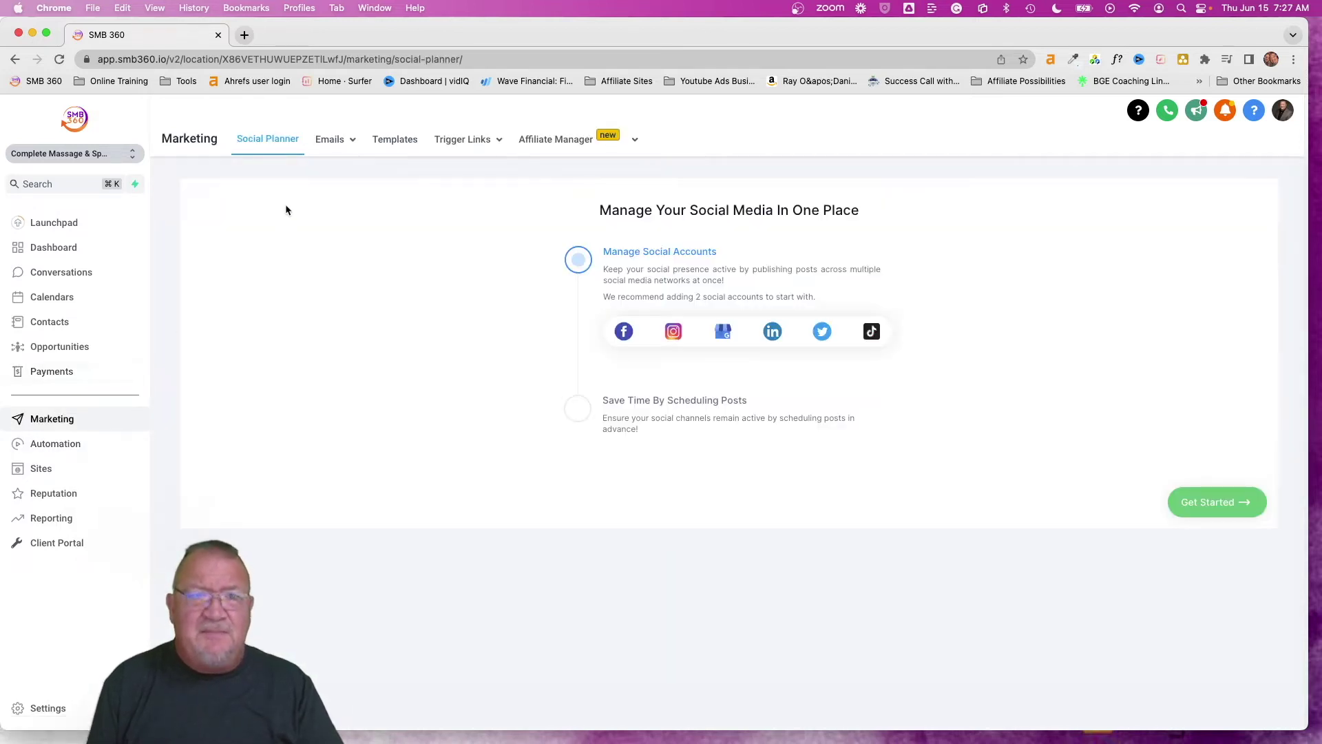
Show the Templates list with Client Engagement 1–6 and begin adding a template
mouse_move(323, 144)
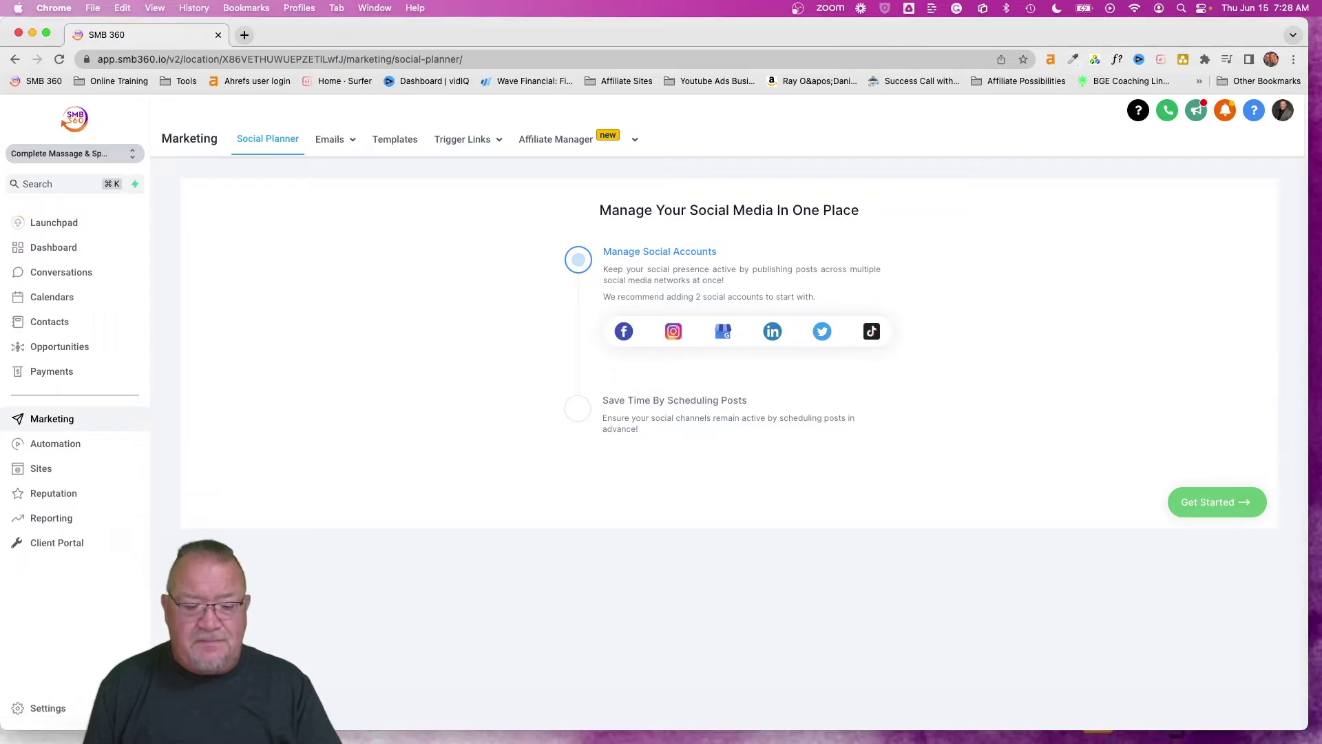
click(395, 143)
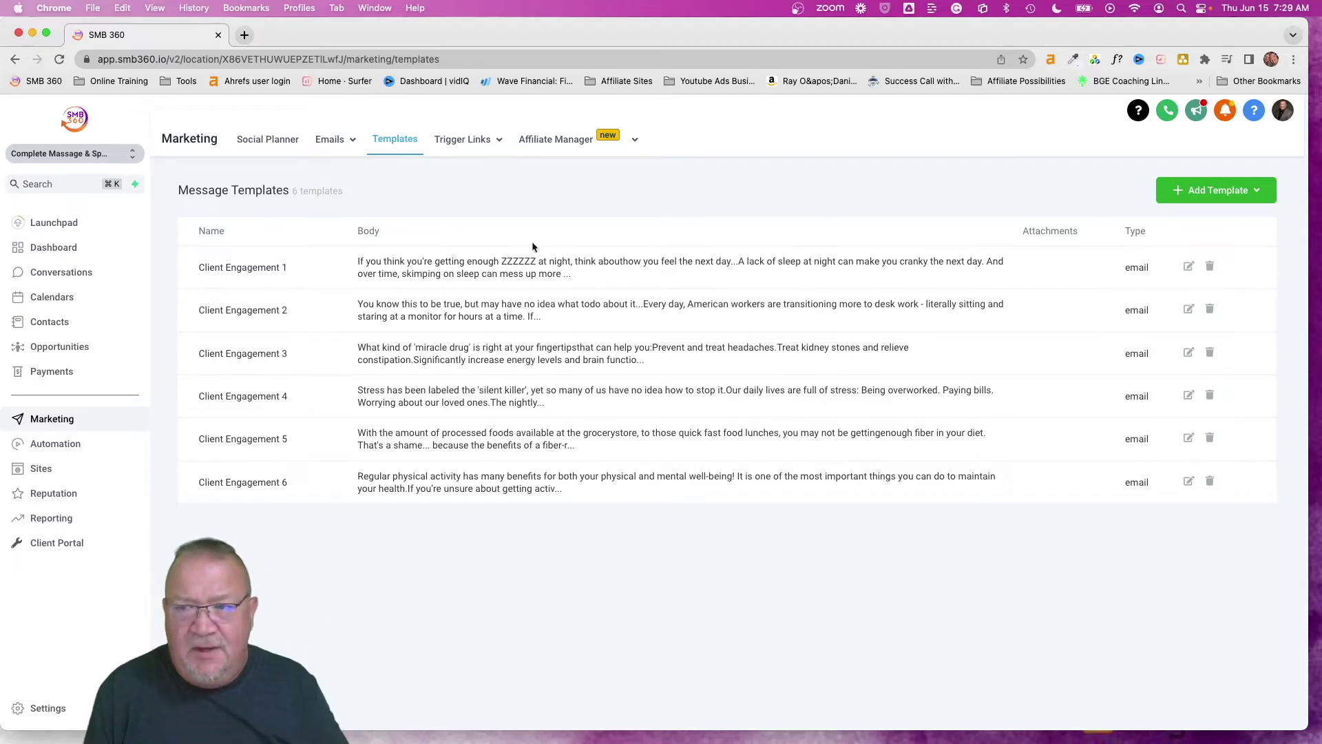
click(1217, 193)
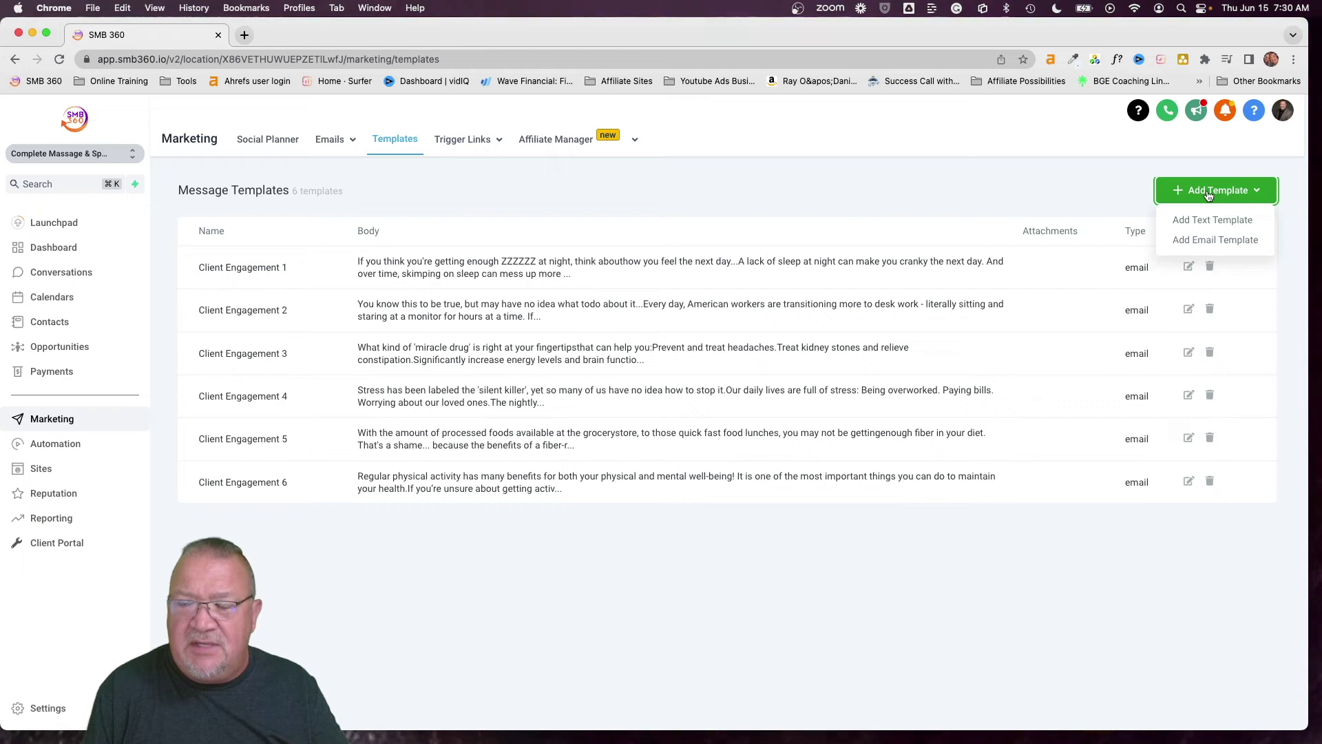
Preview a blank email template and the Client Engagement 1 template, then return to Automation workflows
click(1175, 241)
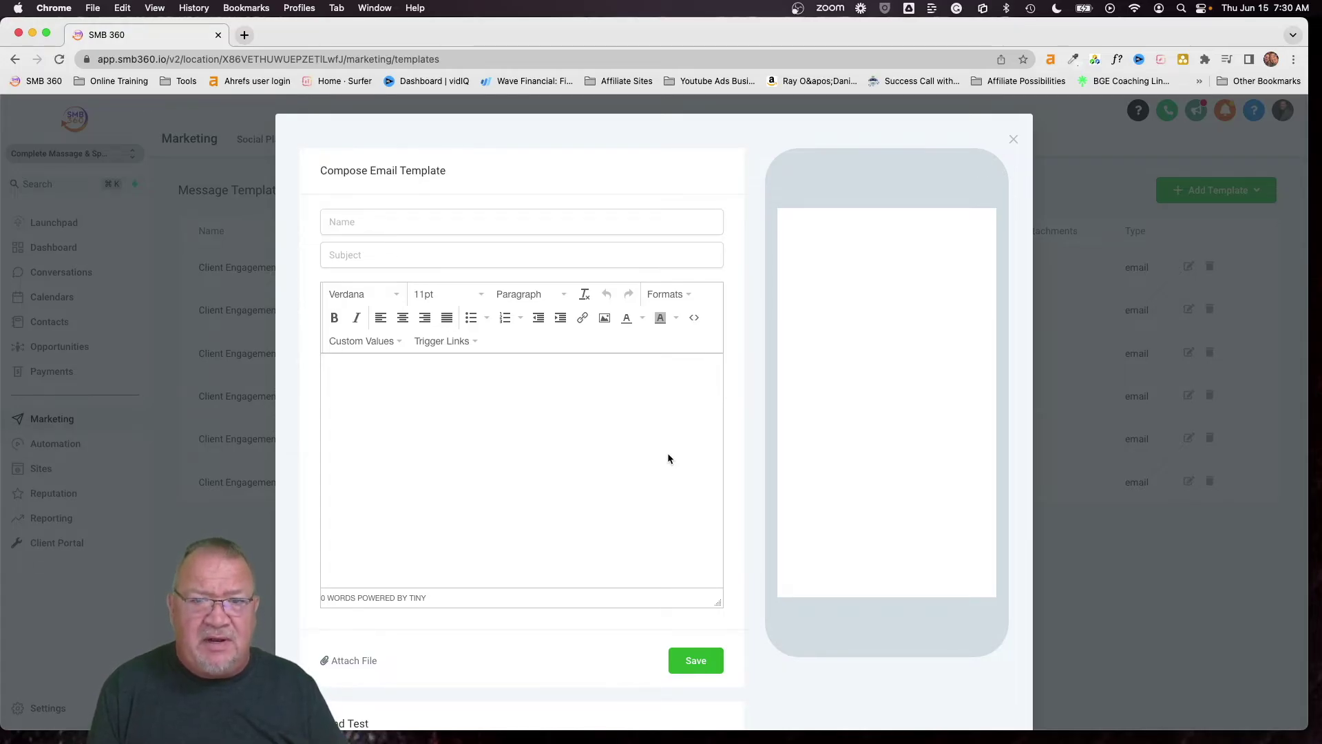
click(1013, 140)
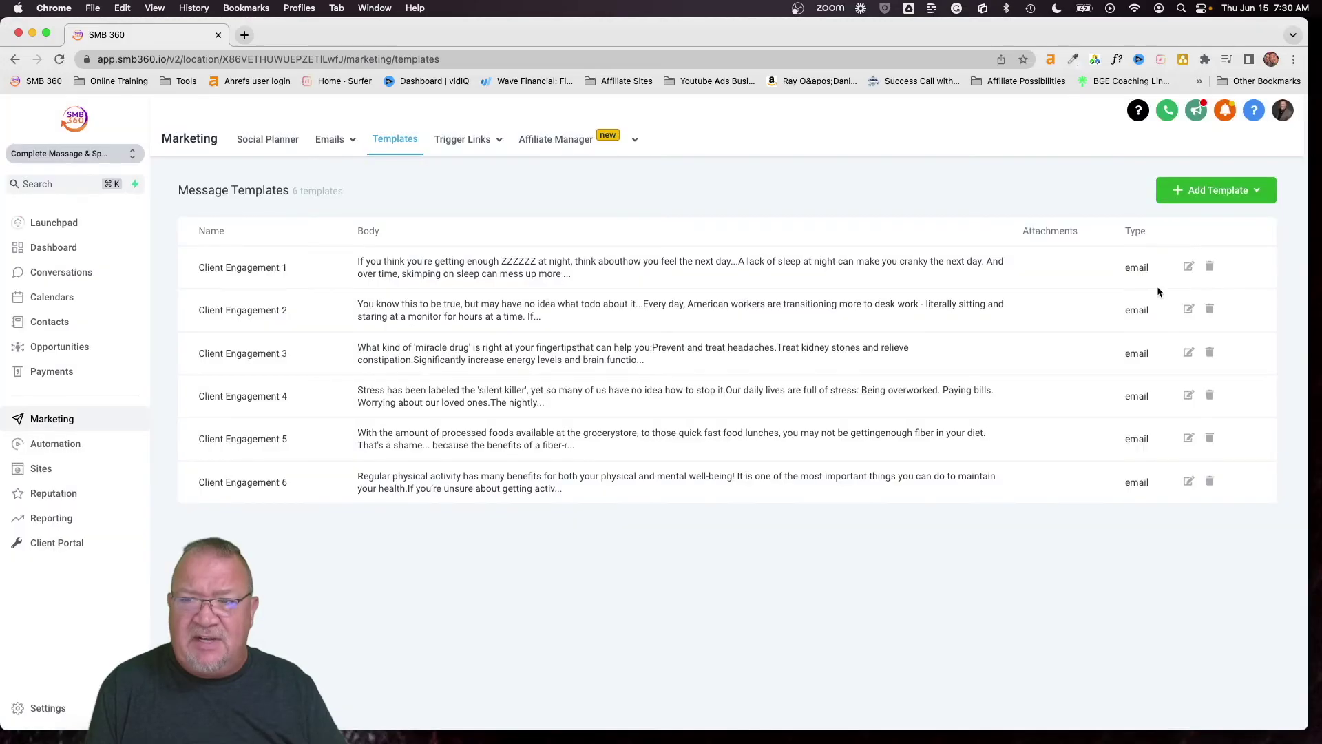
click(1191, 268)
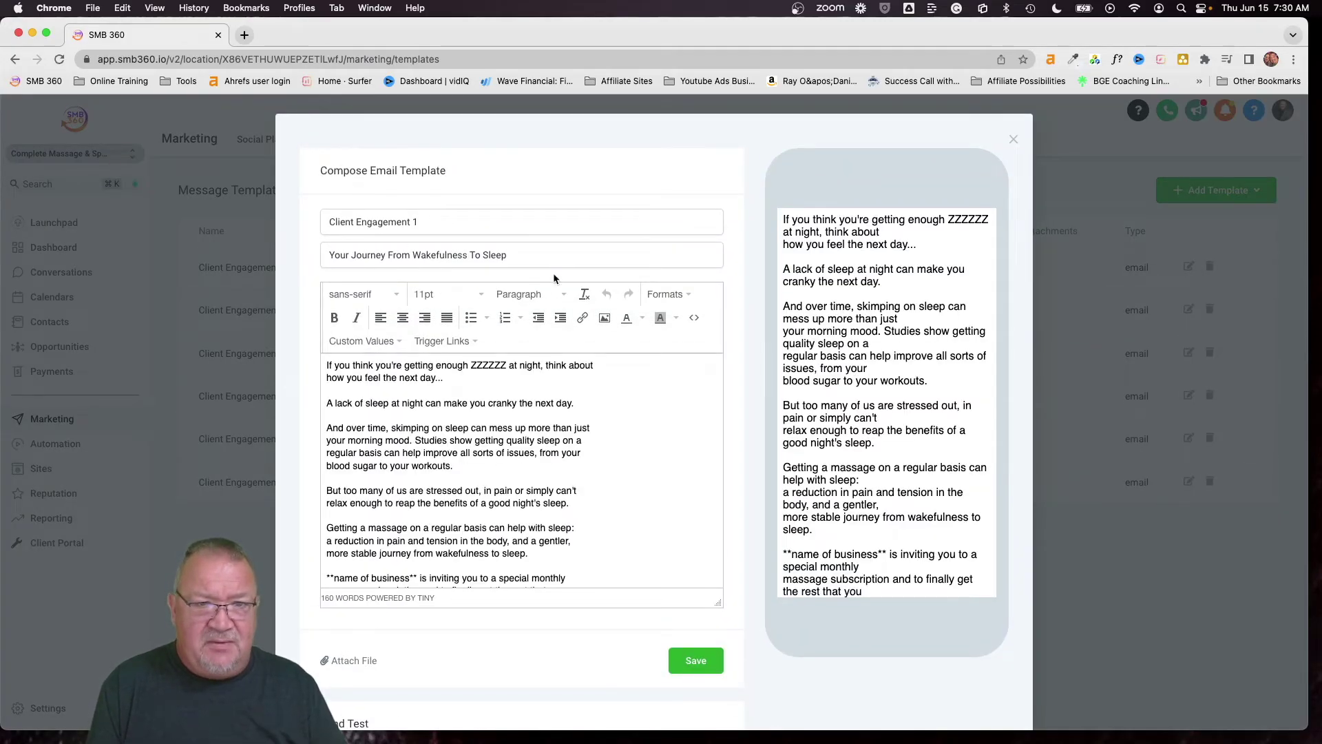
scroll(584, 501, down, 2)
scroll(584, 501, up, 2)
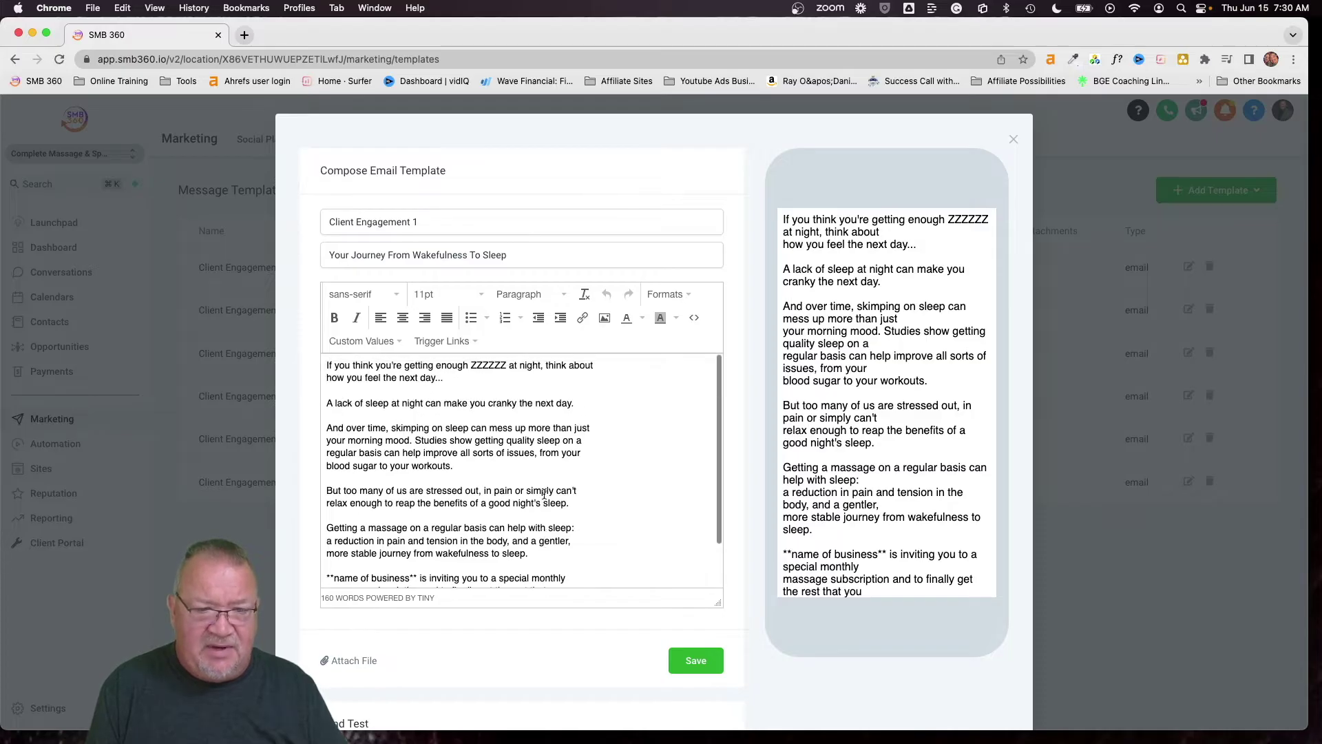
click(1013, 139)
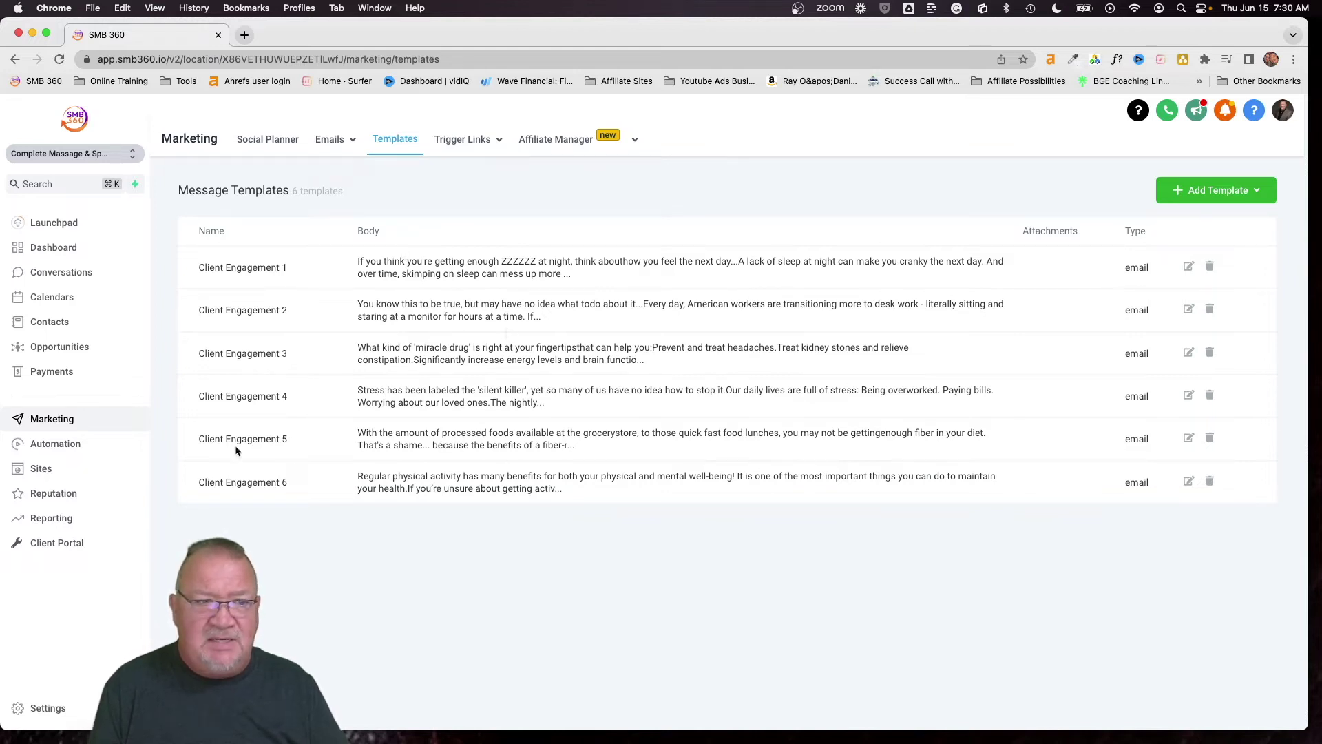
click(62, 445)
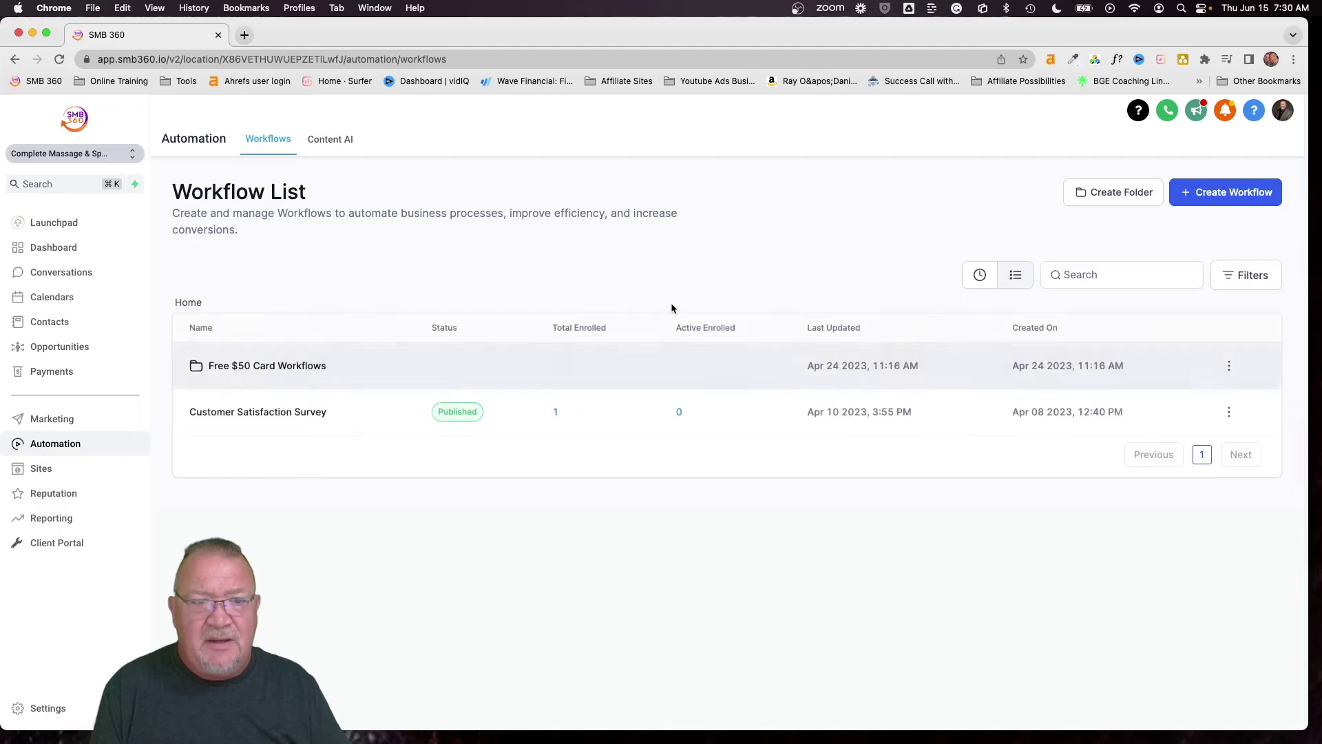
Create a blank workflow from scratch and clear its default name
click(1214, 195)
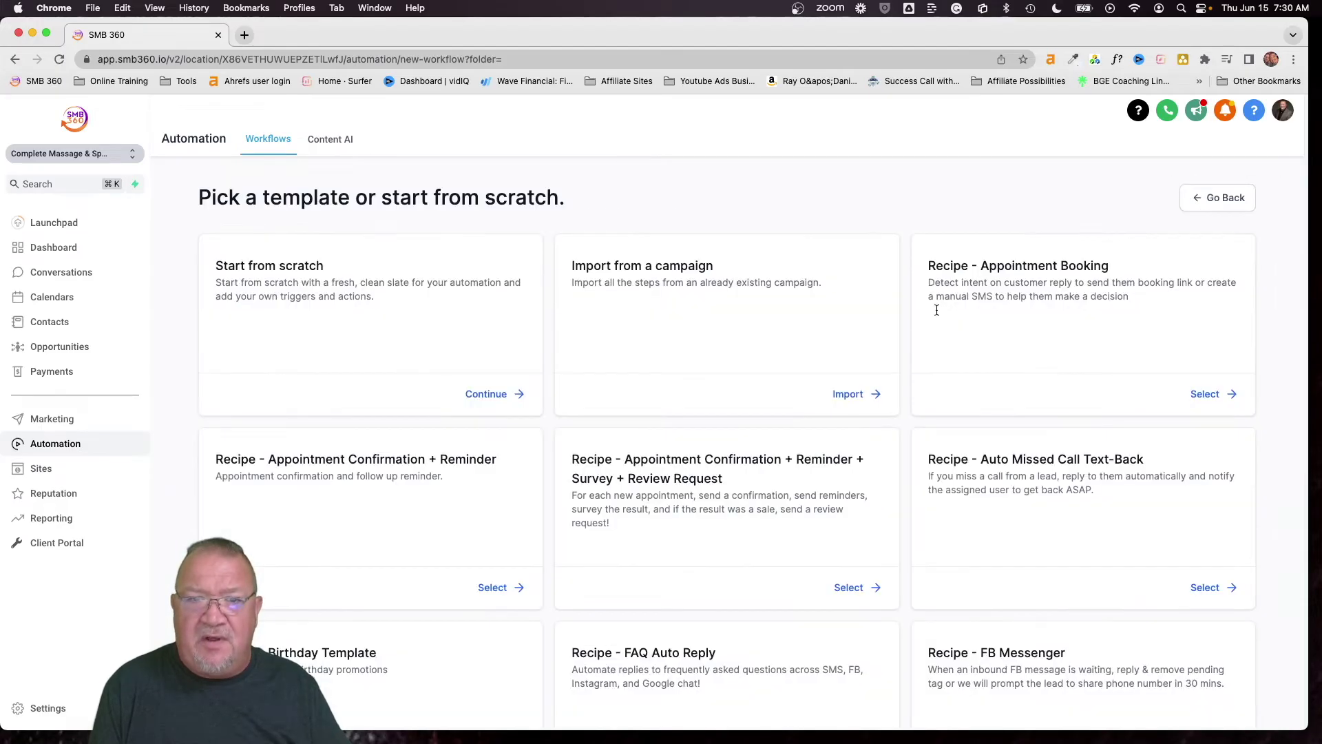
click(487, 396)
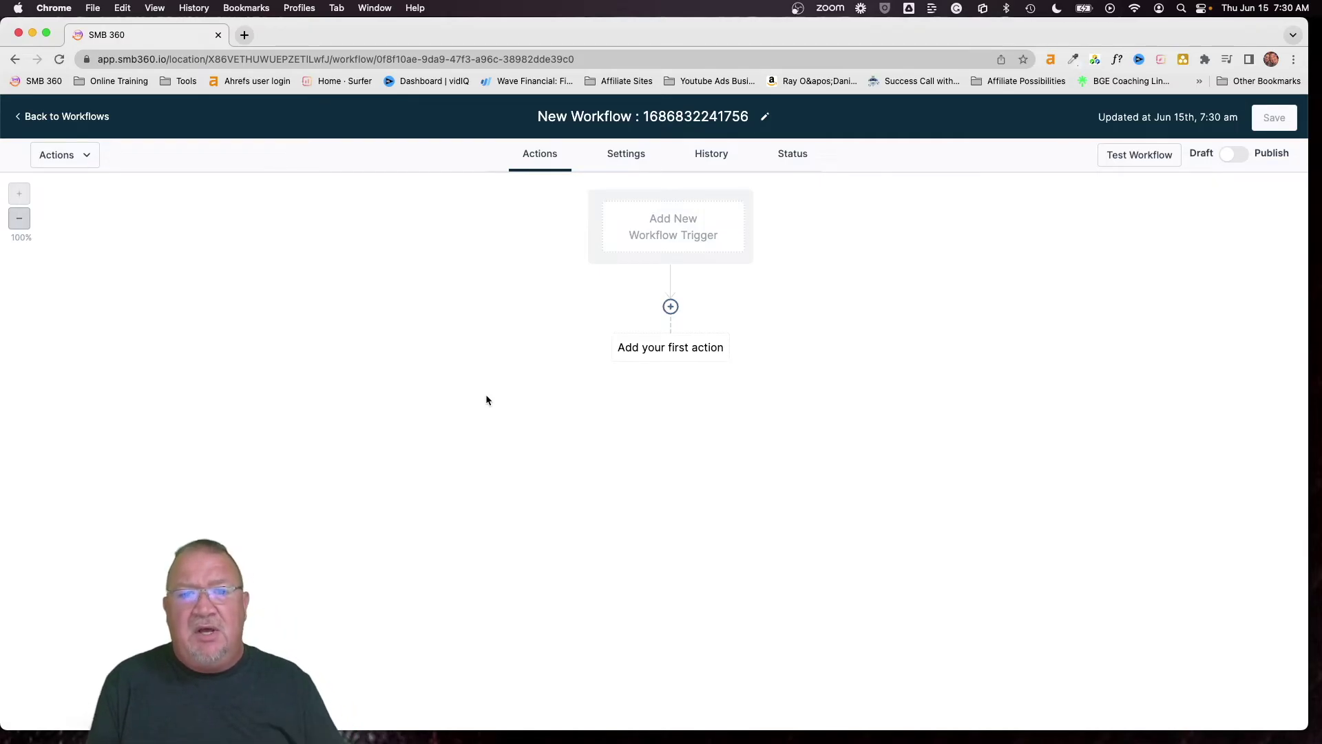
click(608, 115)
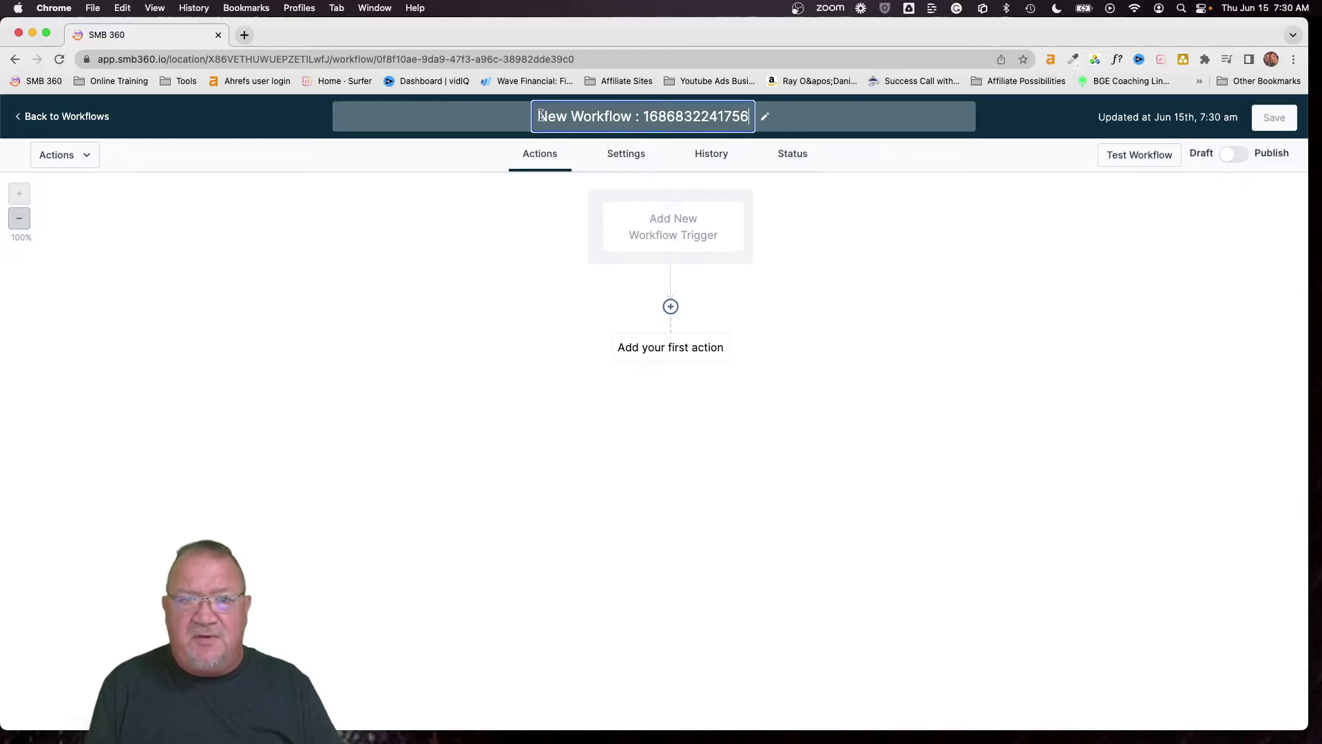
drag(541, 116, 750, 111)
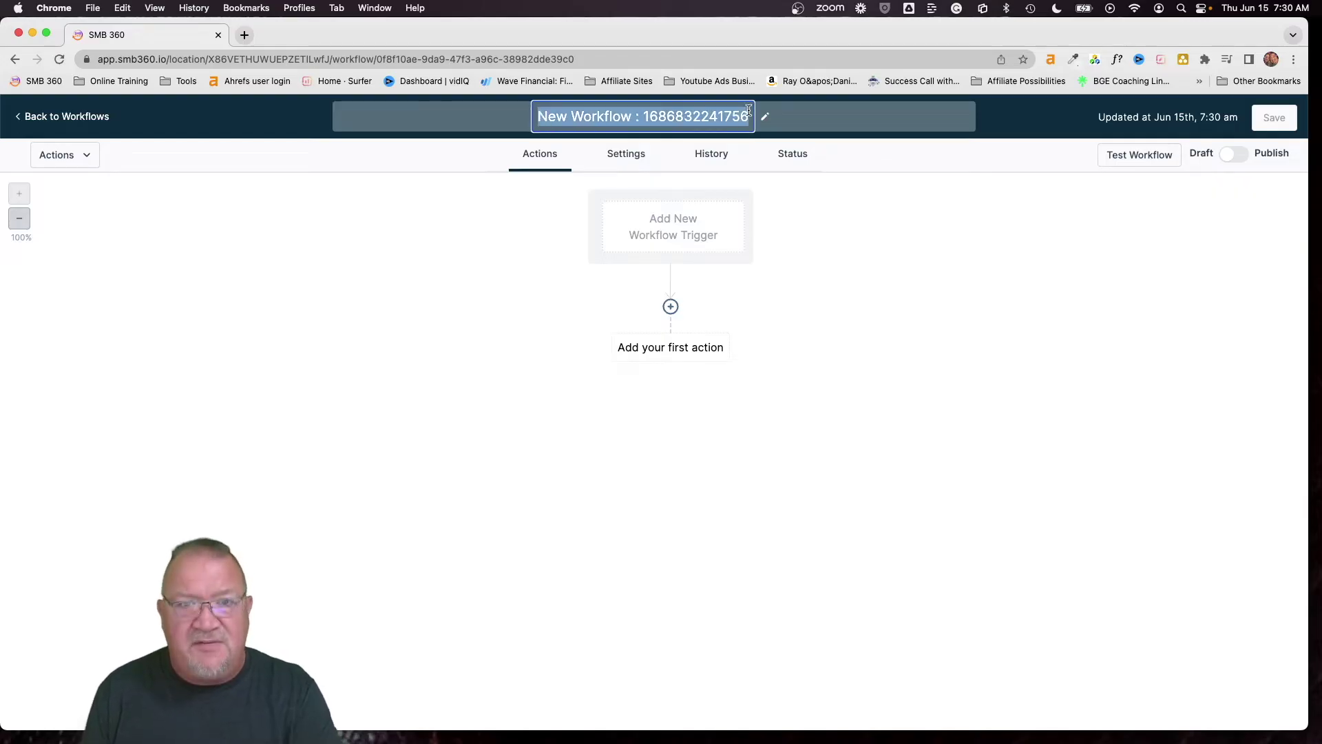
key(BackSpace)
Type the title 'Client Engagement Workflow', fixing typos, and commit it
text(En)
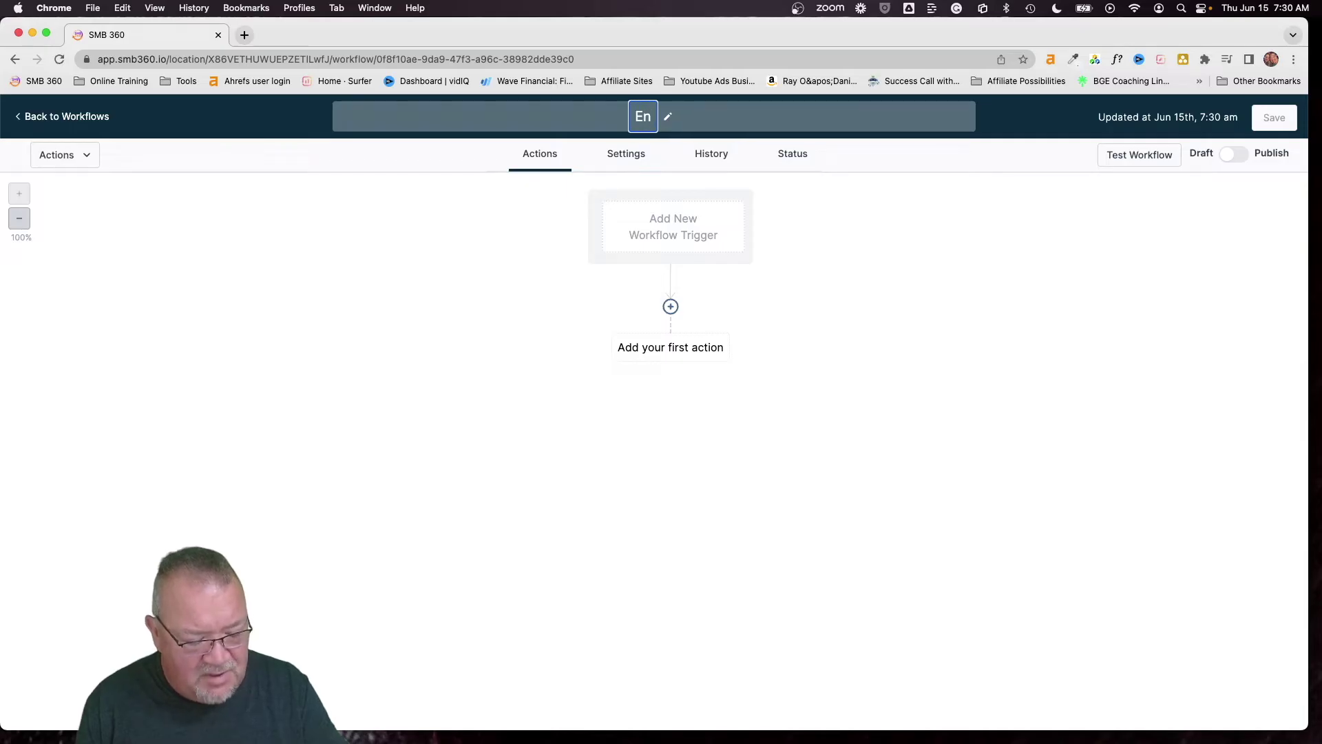
key(BackSpace)
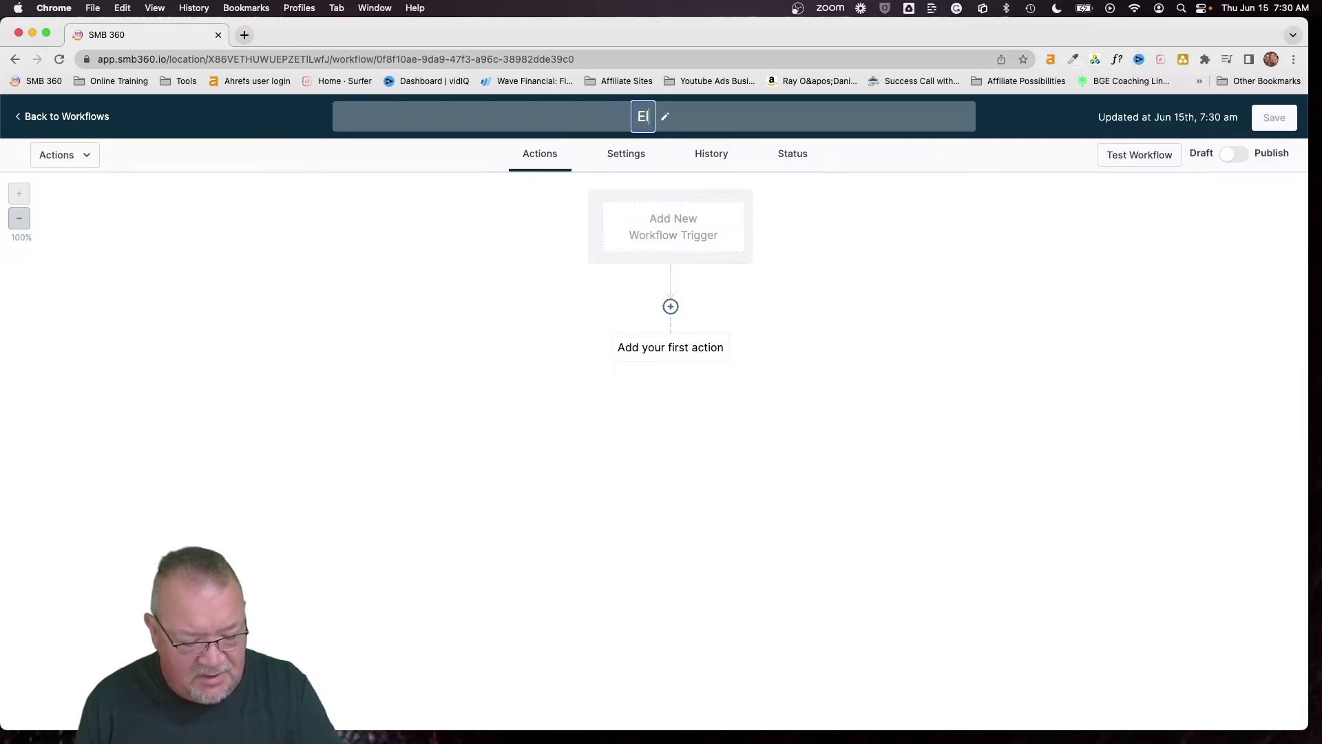
text(lient Engage)
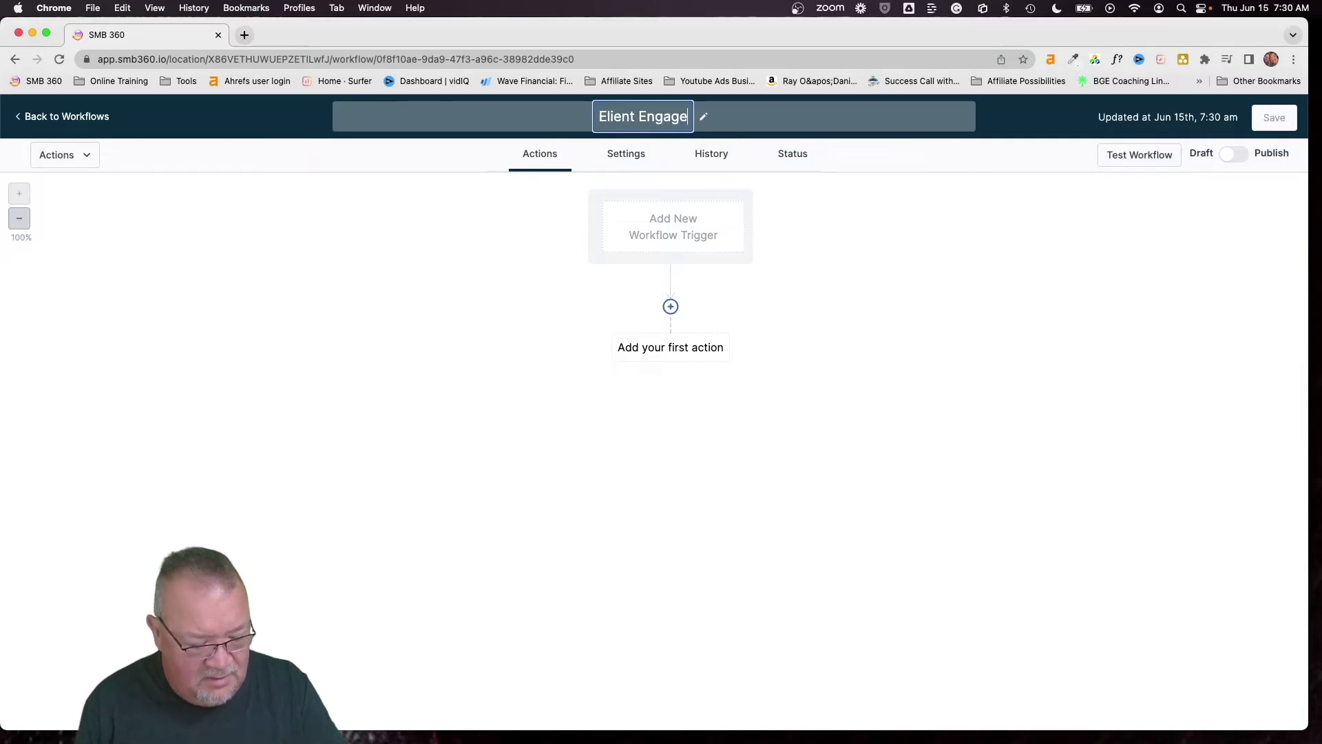
text(ment Wior)
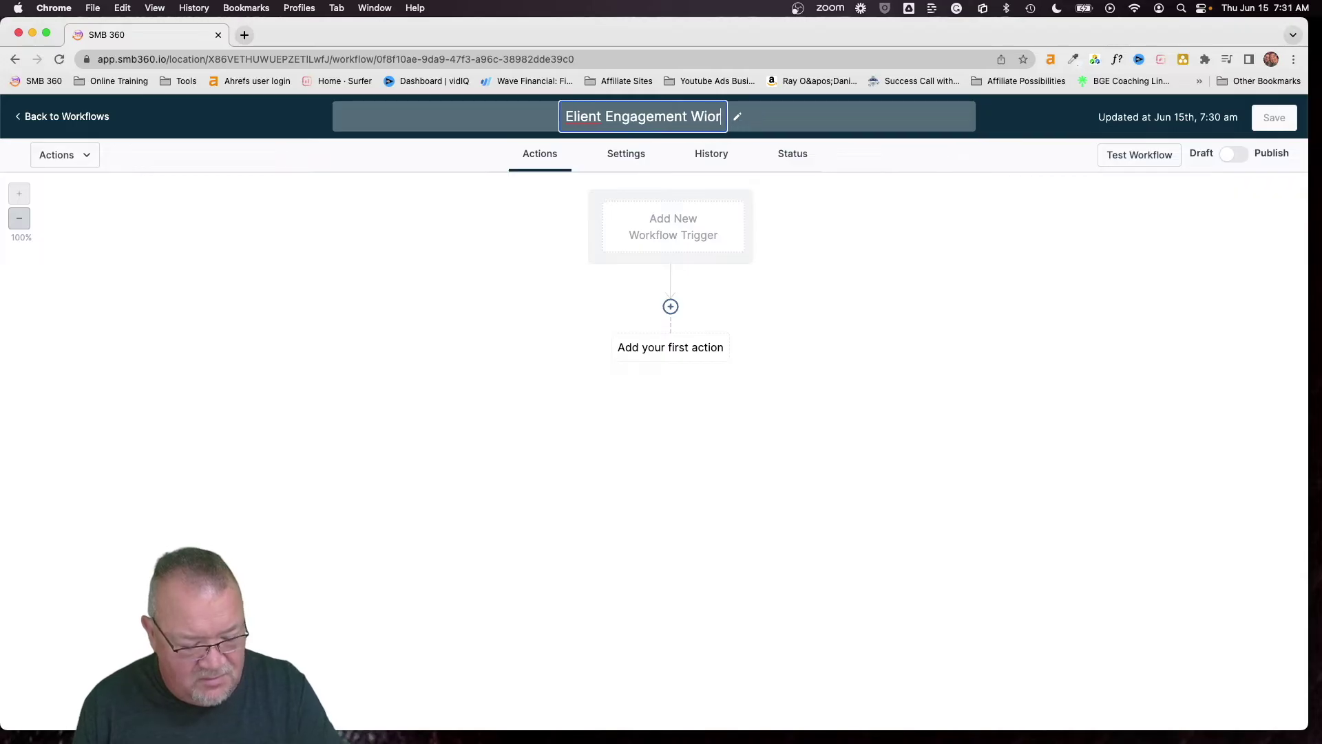
text(kflow)
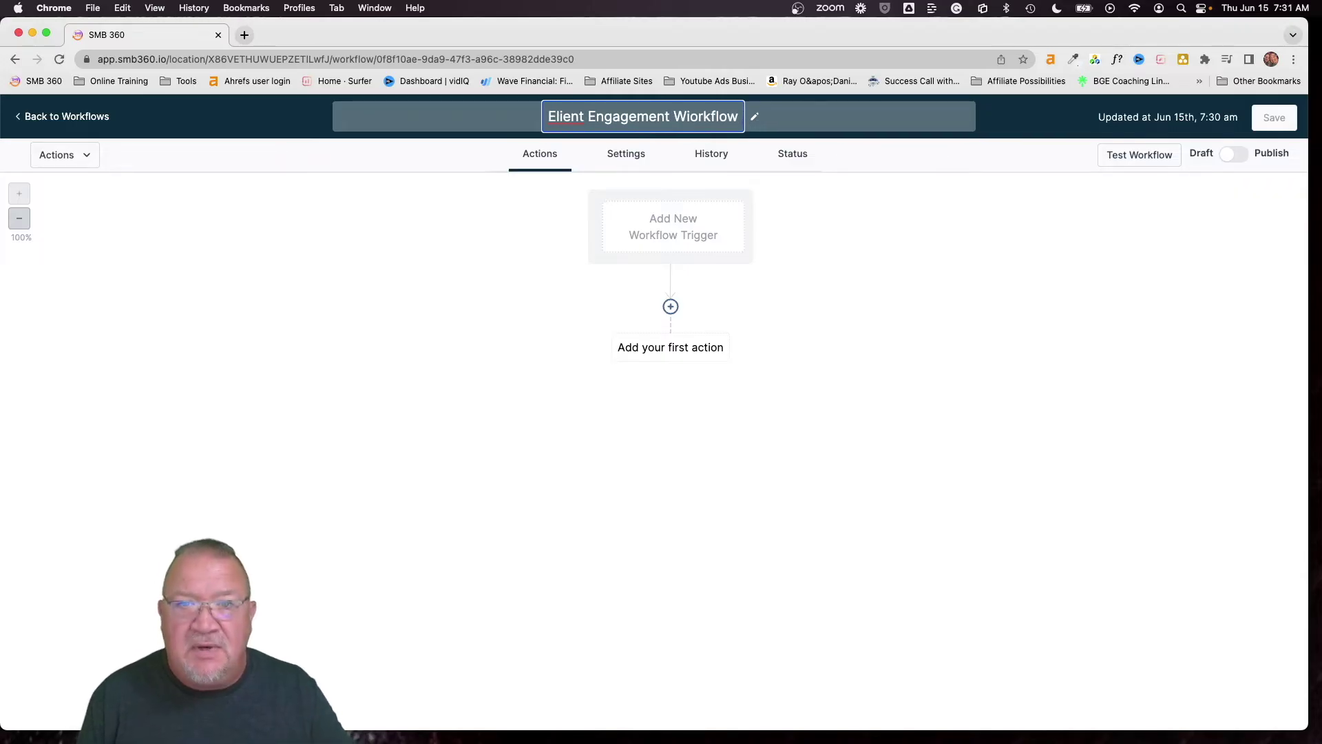
click(694, 118)
key(BackSpace)
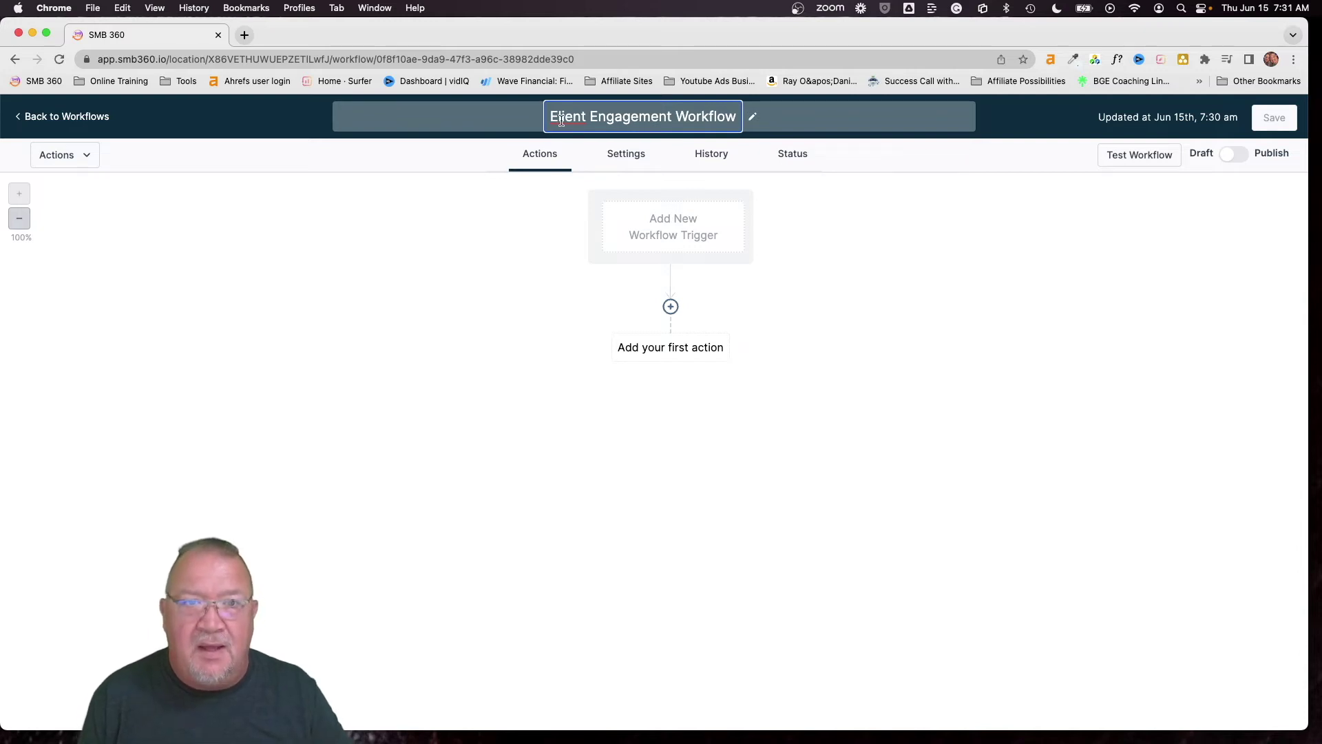
click(555, 115)
key(BackSpace)
text(C)
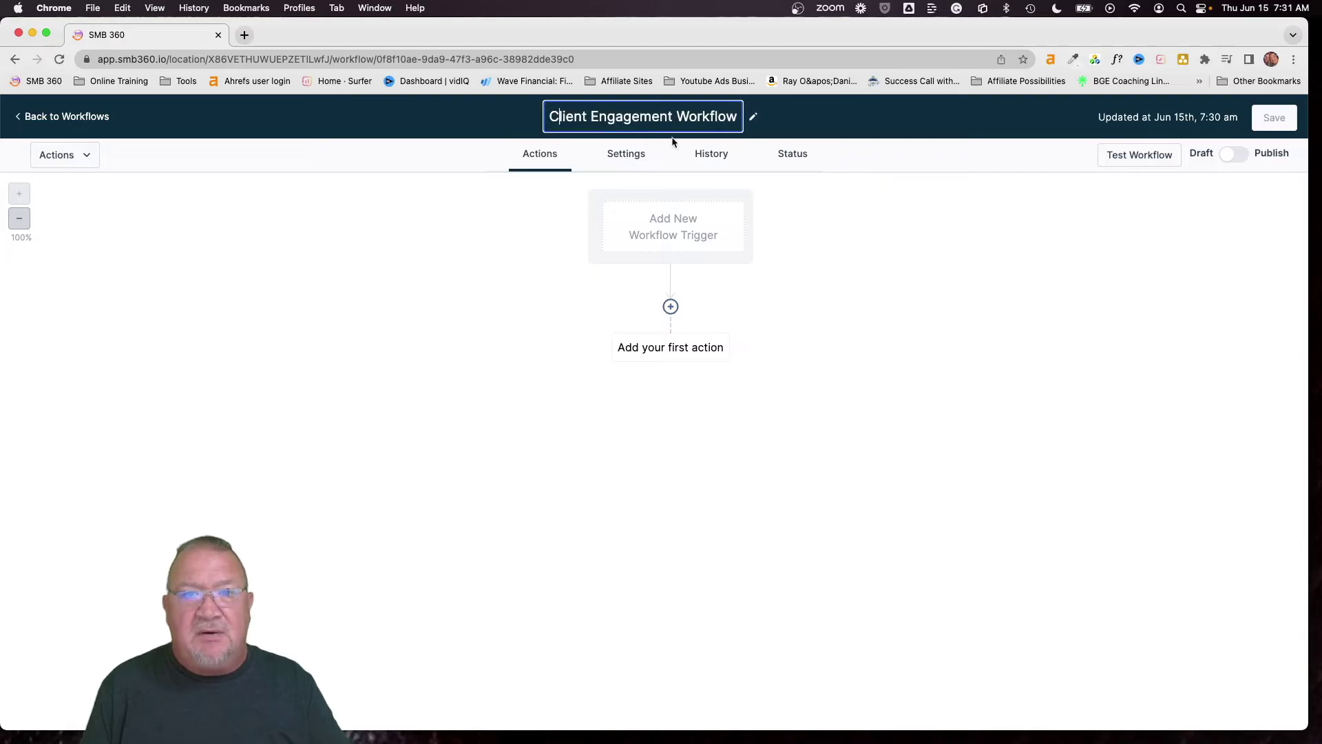
click(813, 227)
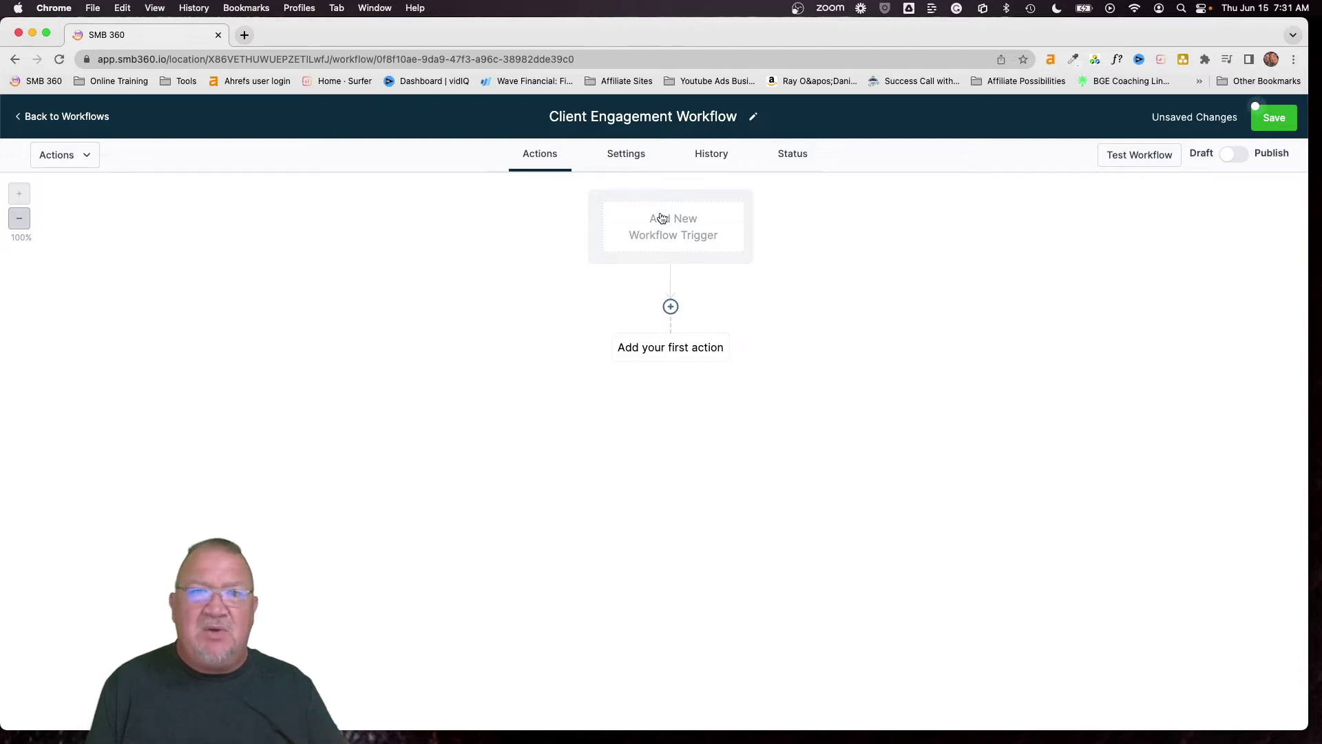
Add a Contact Tag trigger filtered on Tag Added with a new 'client' tag, and save it
click(673, 235)
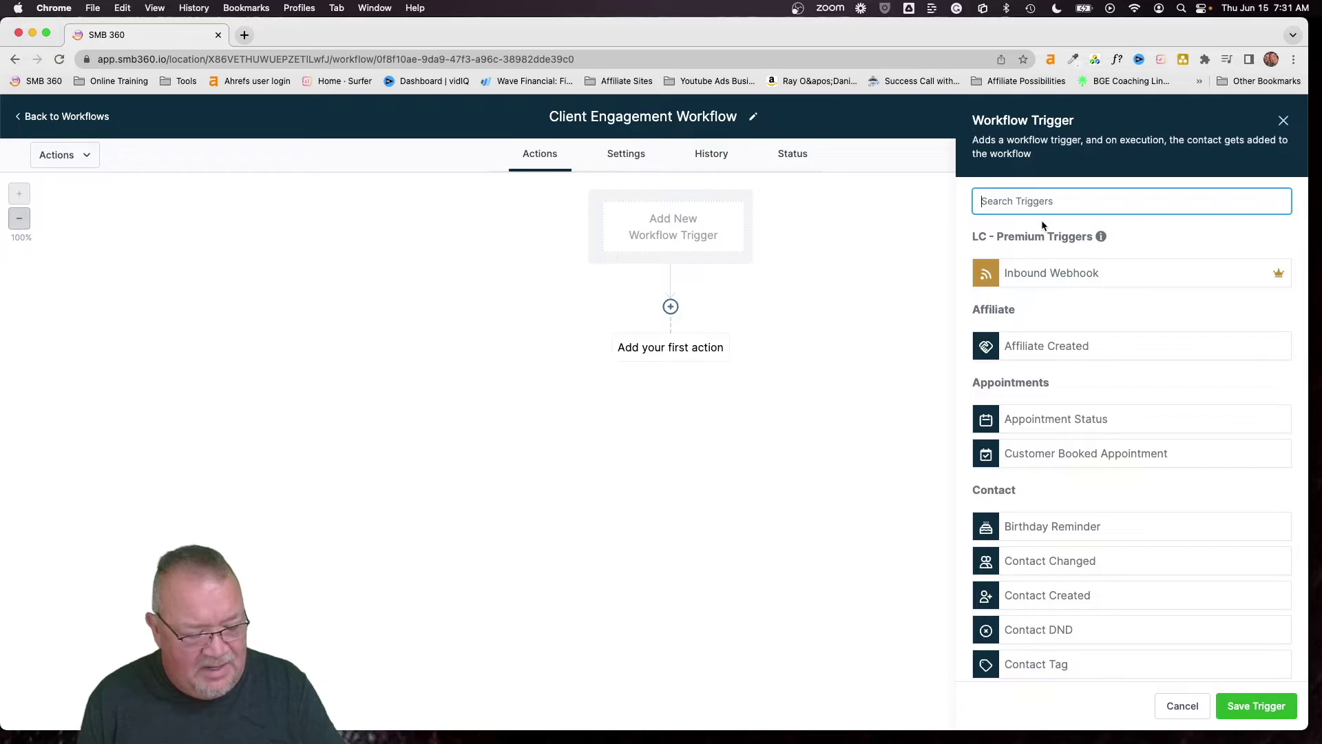
text(tag)
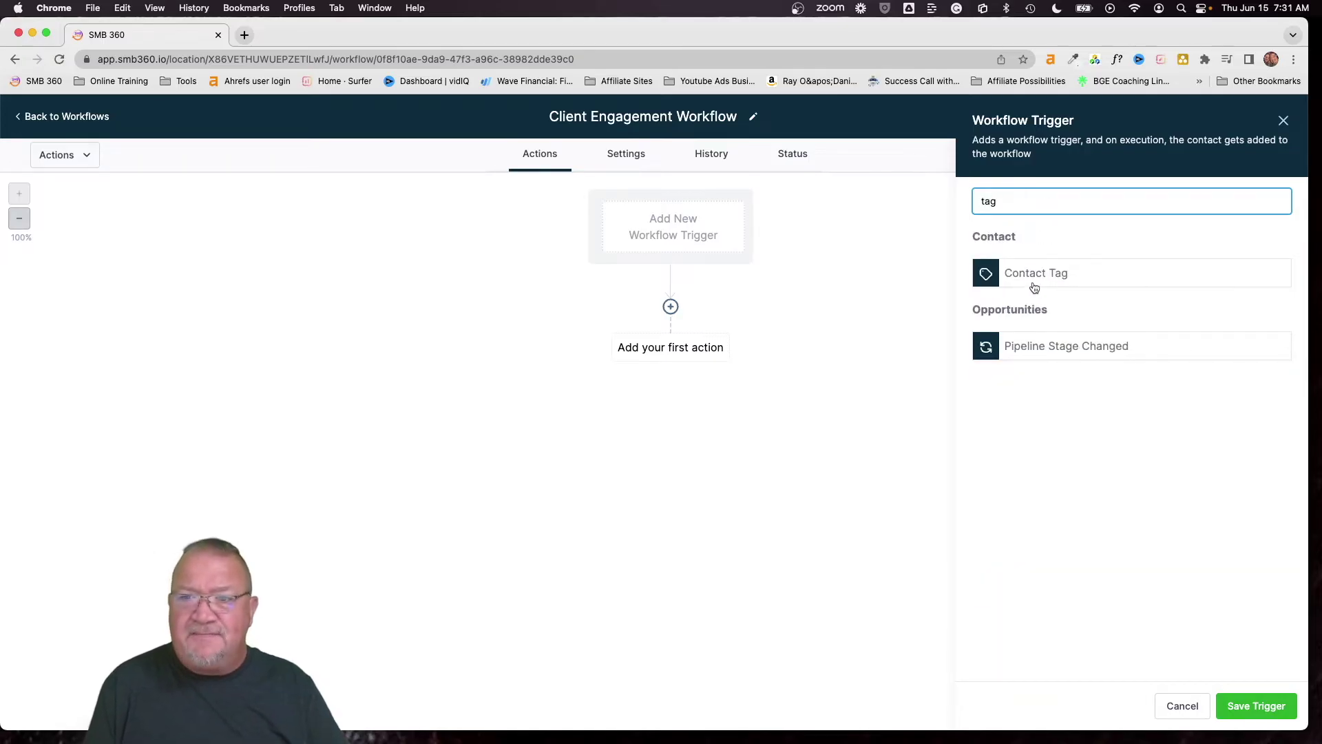
click(1022, 274)
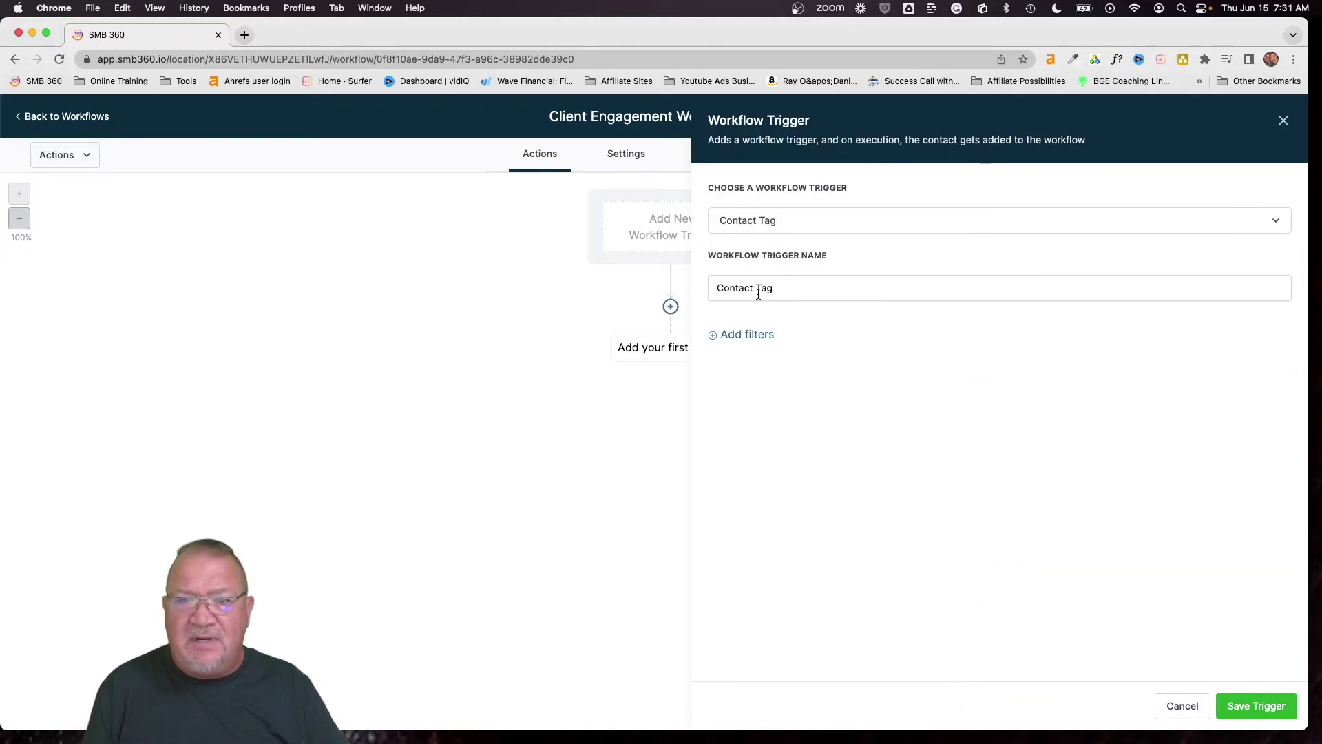
click(744, 335)
click(757, 351)
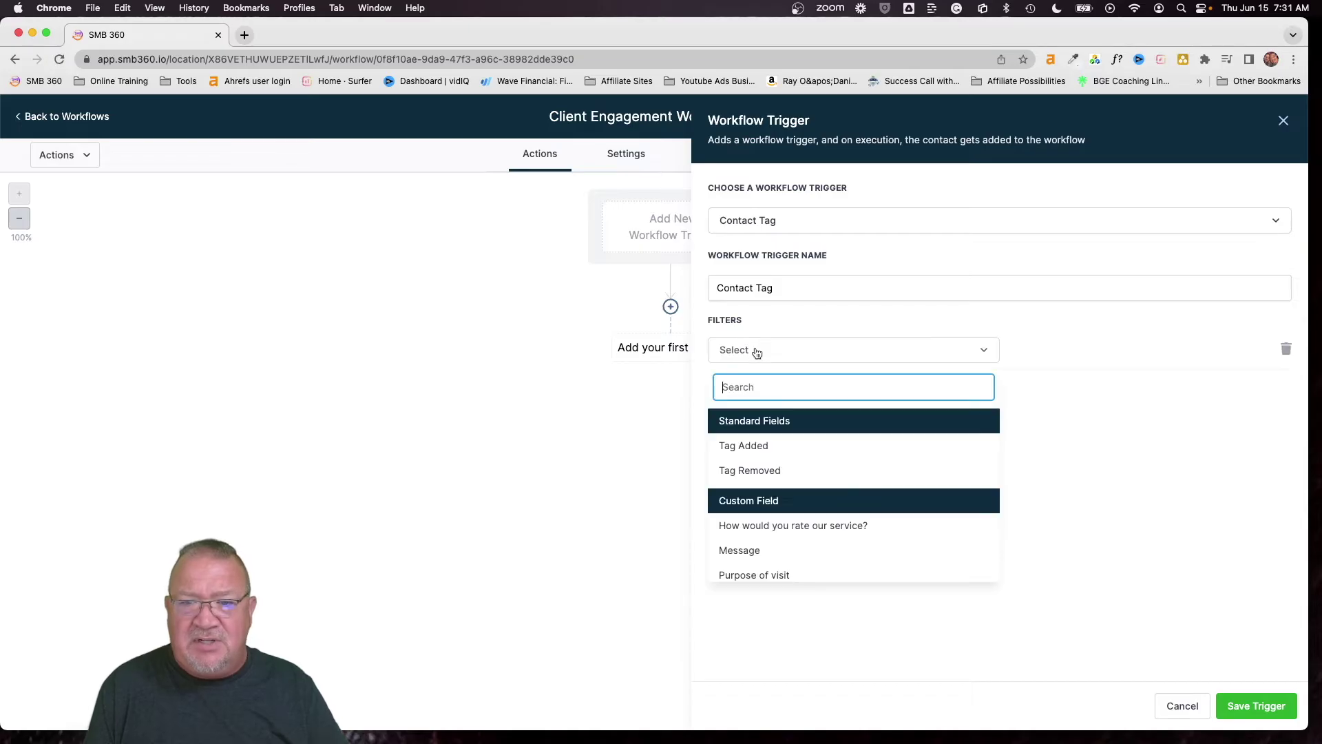
click(749, 448)
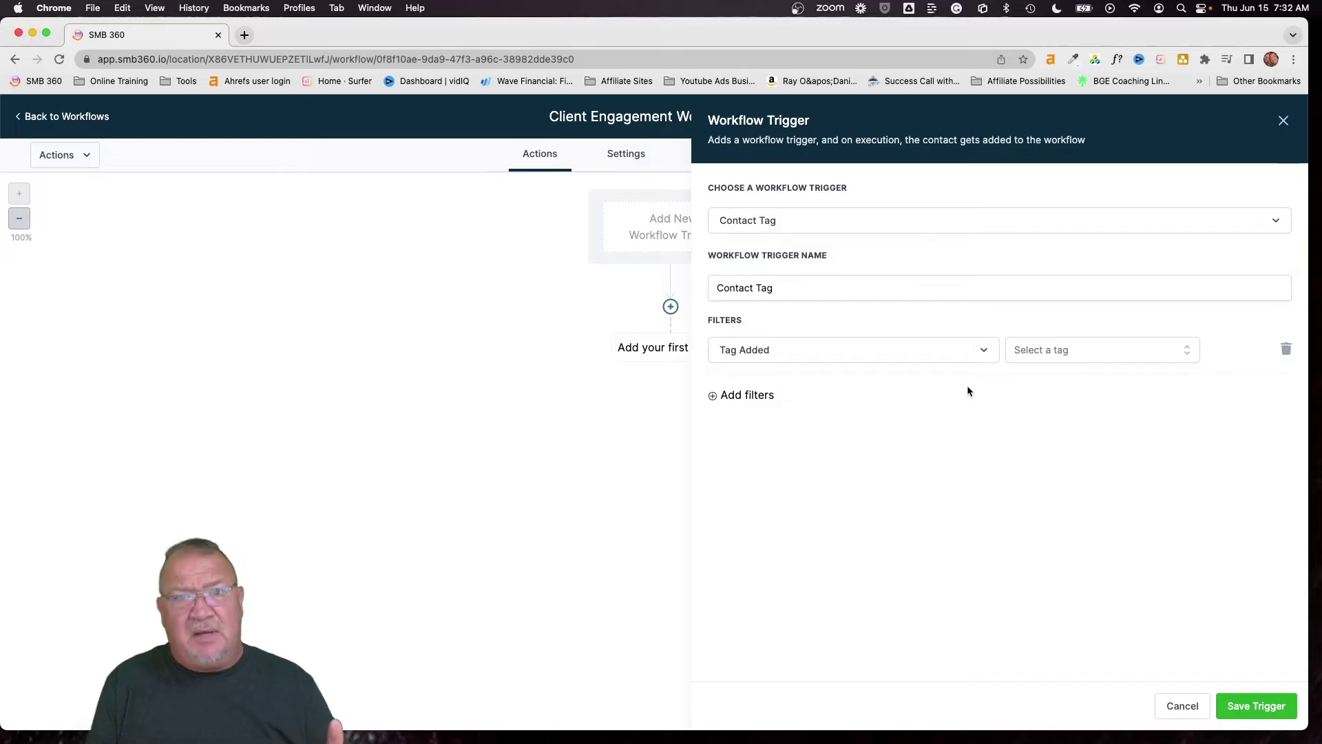
click(1041, 352)
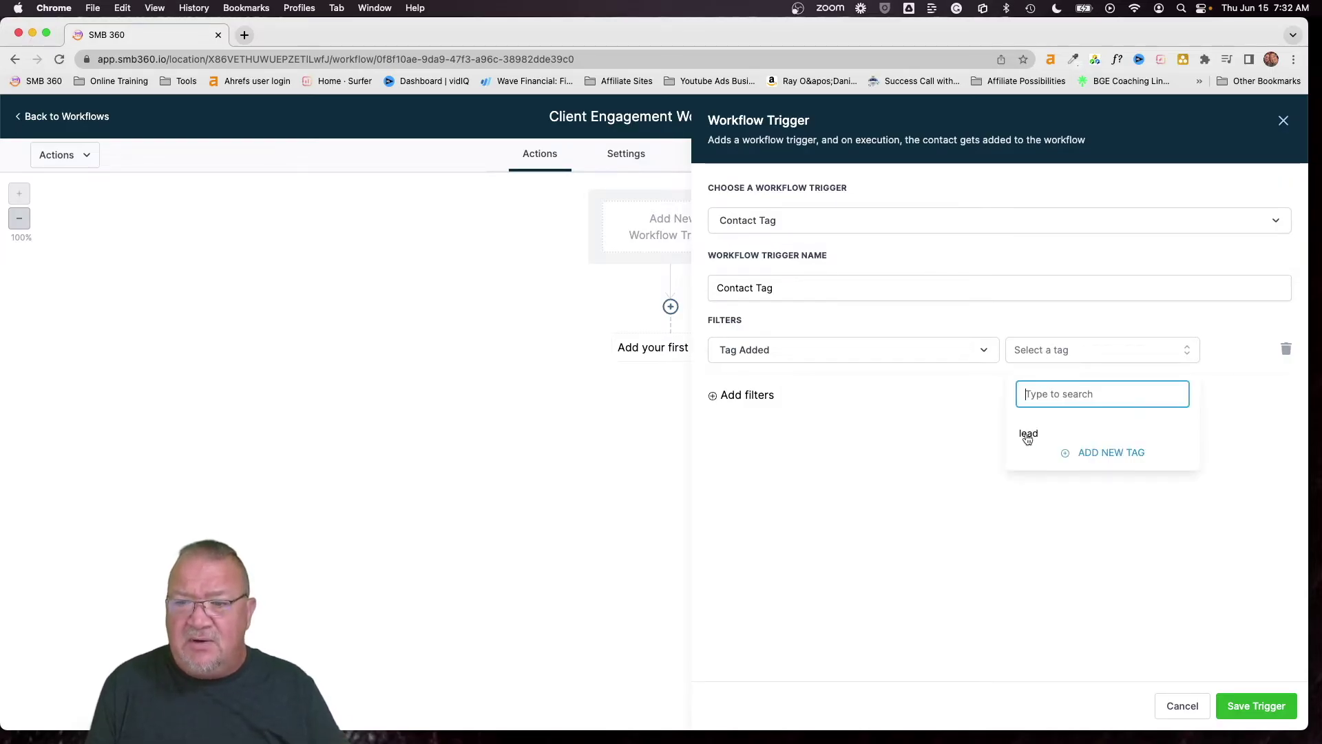
text(Client)
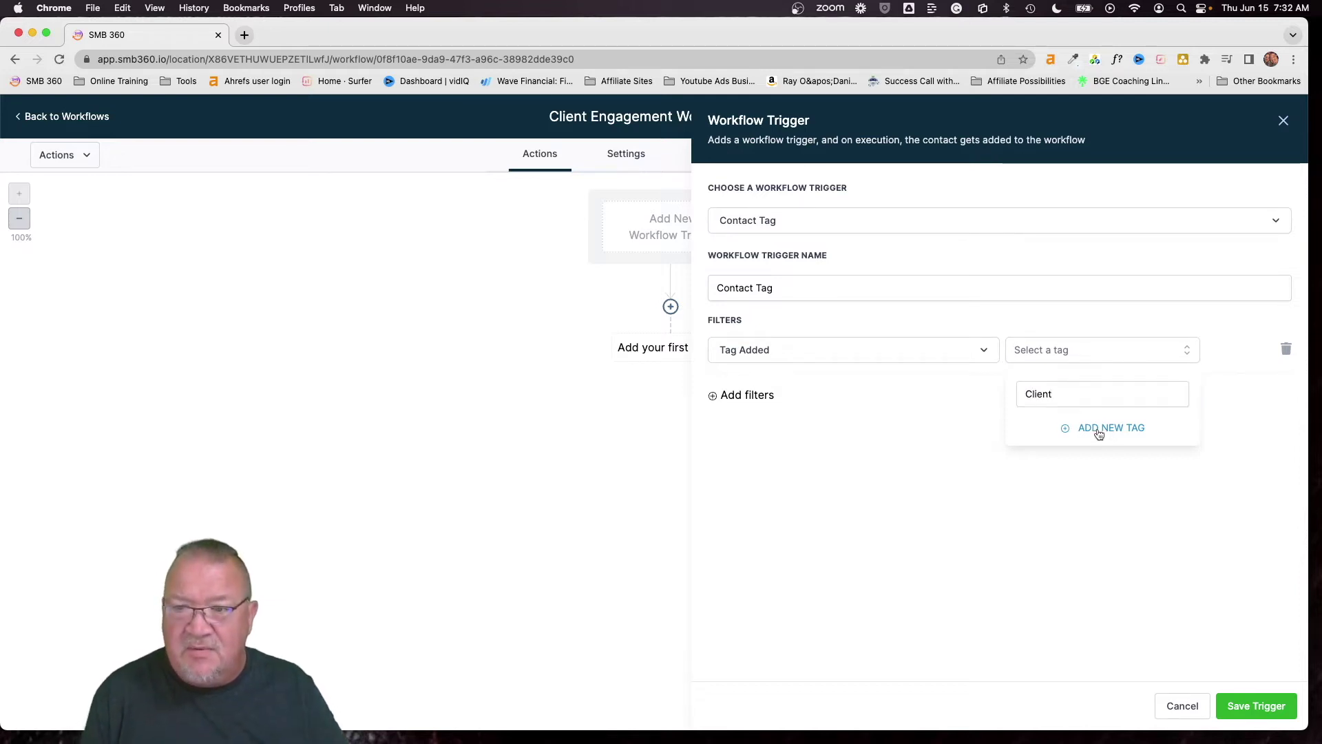
click(1101, 428)
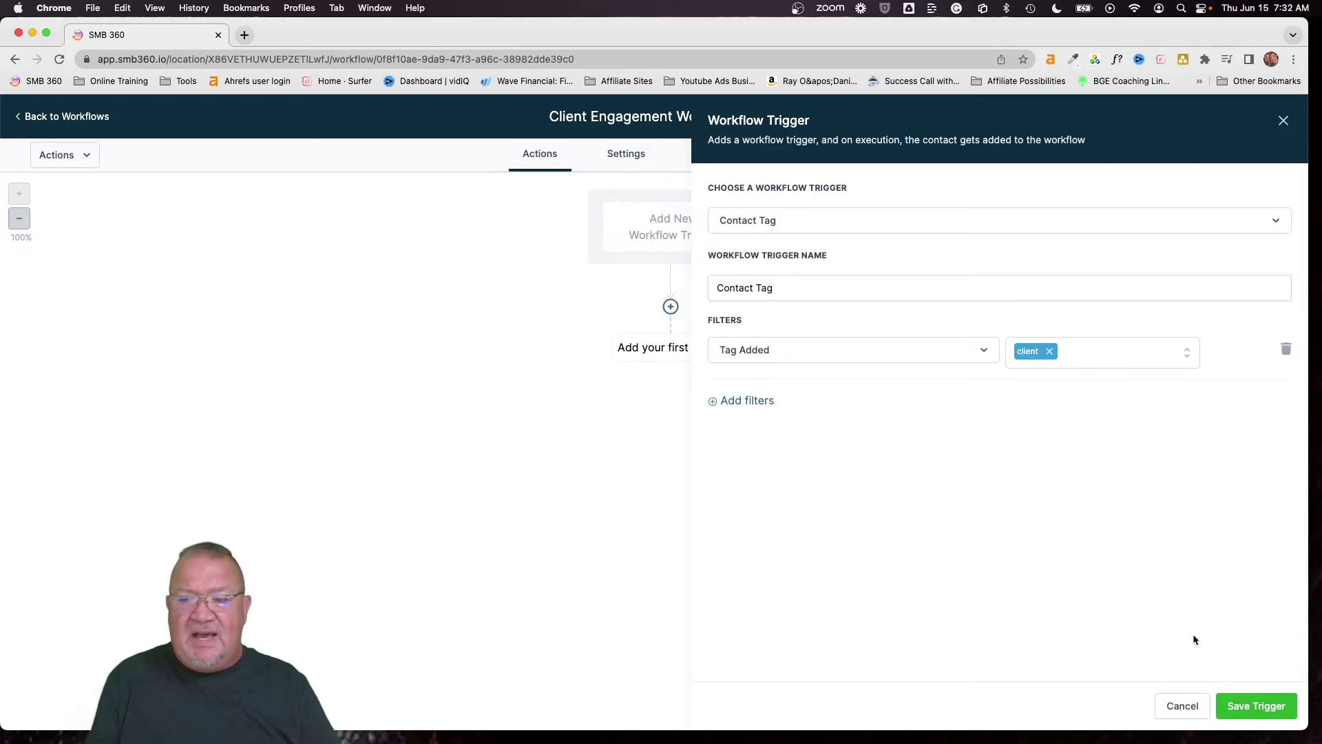
click(1258, 706)
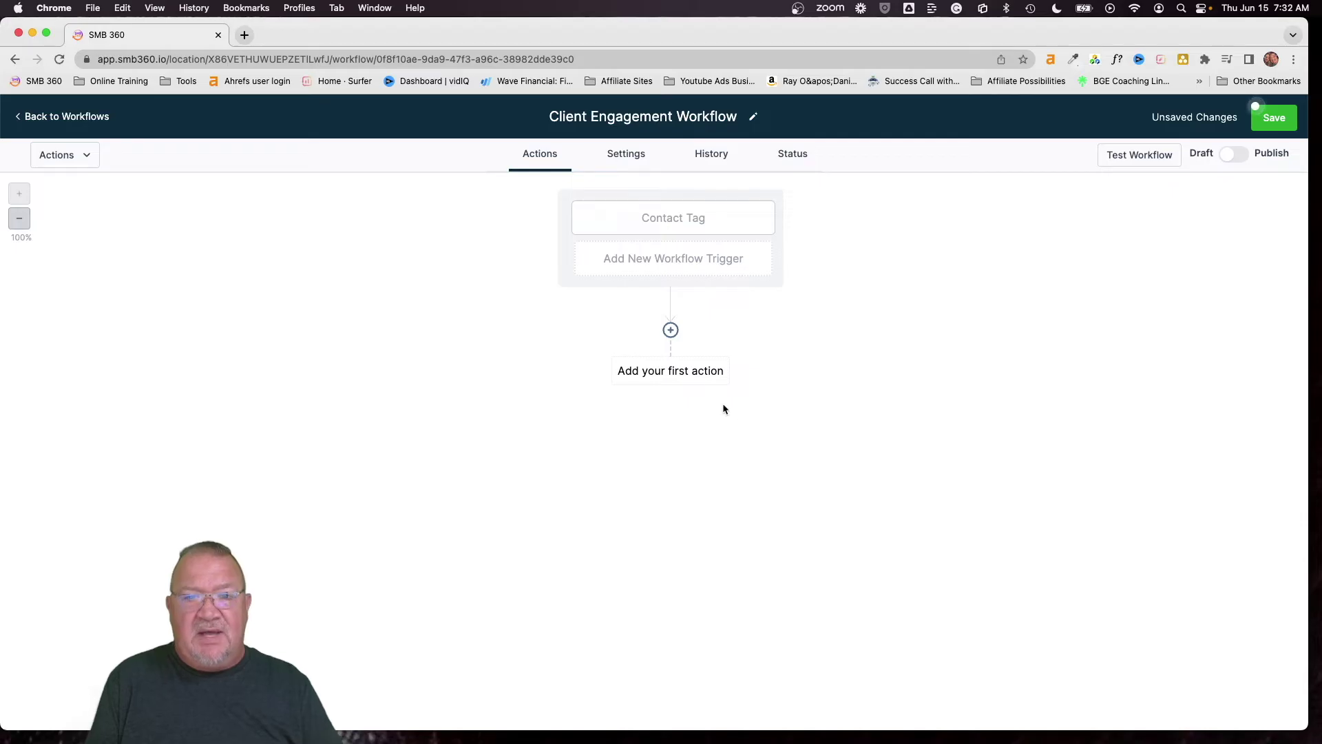
Add a Wait action named 'Wait 1 Day' with a 1-day delay after the trigger
click(670, 330)
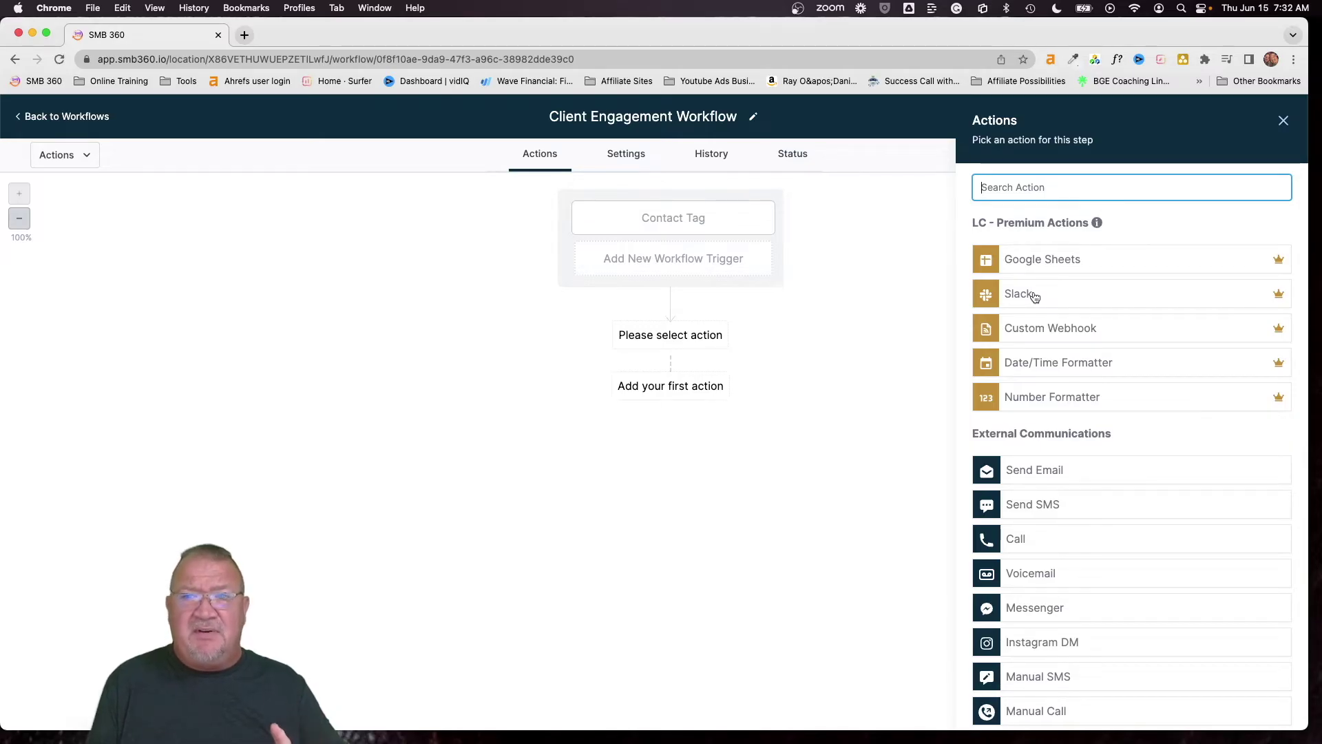
text(wait)
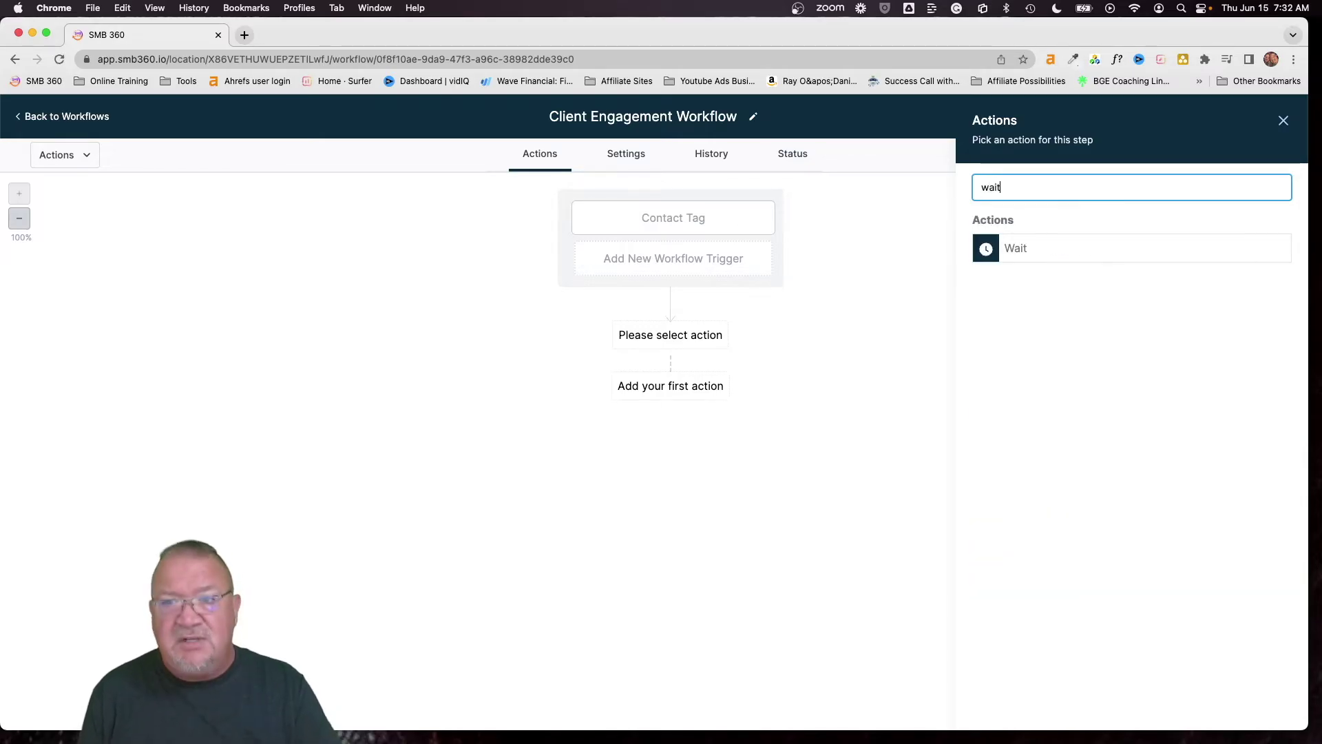
click(1022, 257)
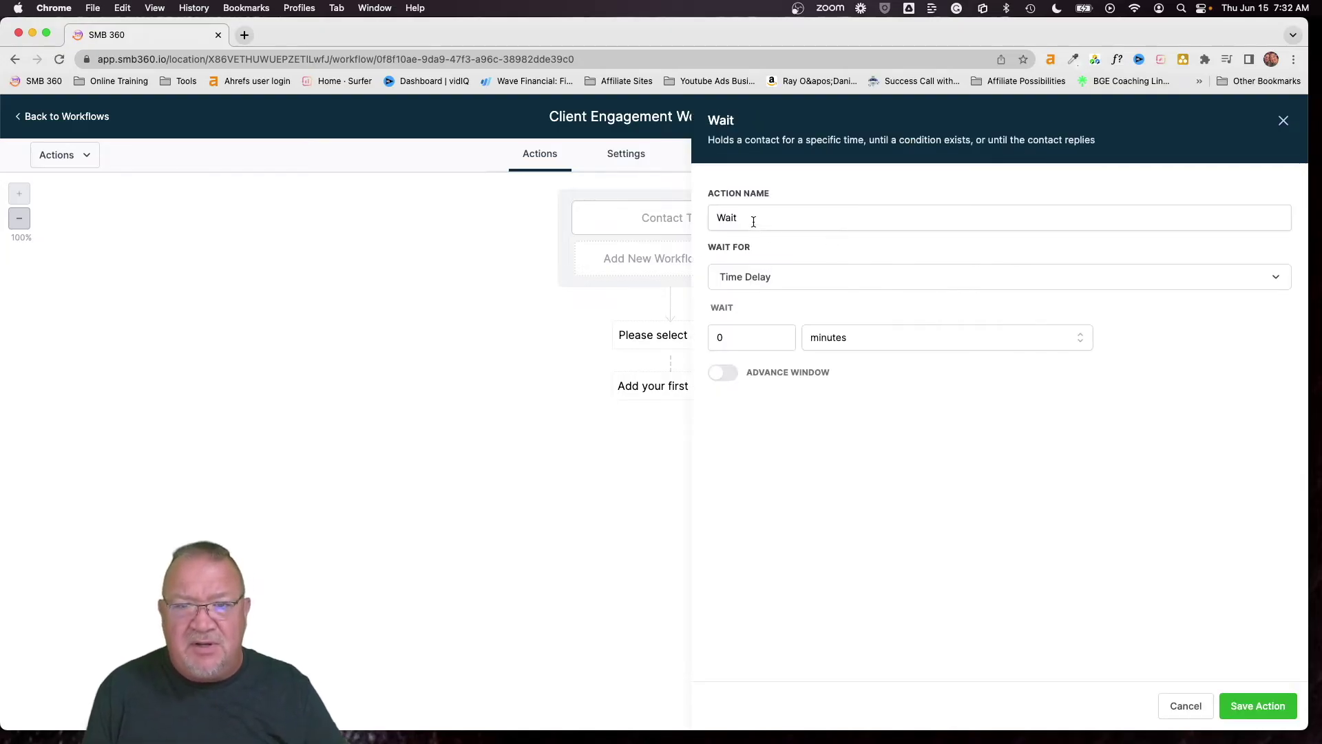
click(751, 218)
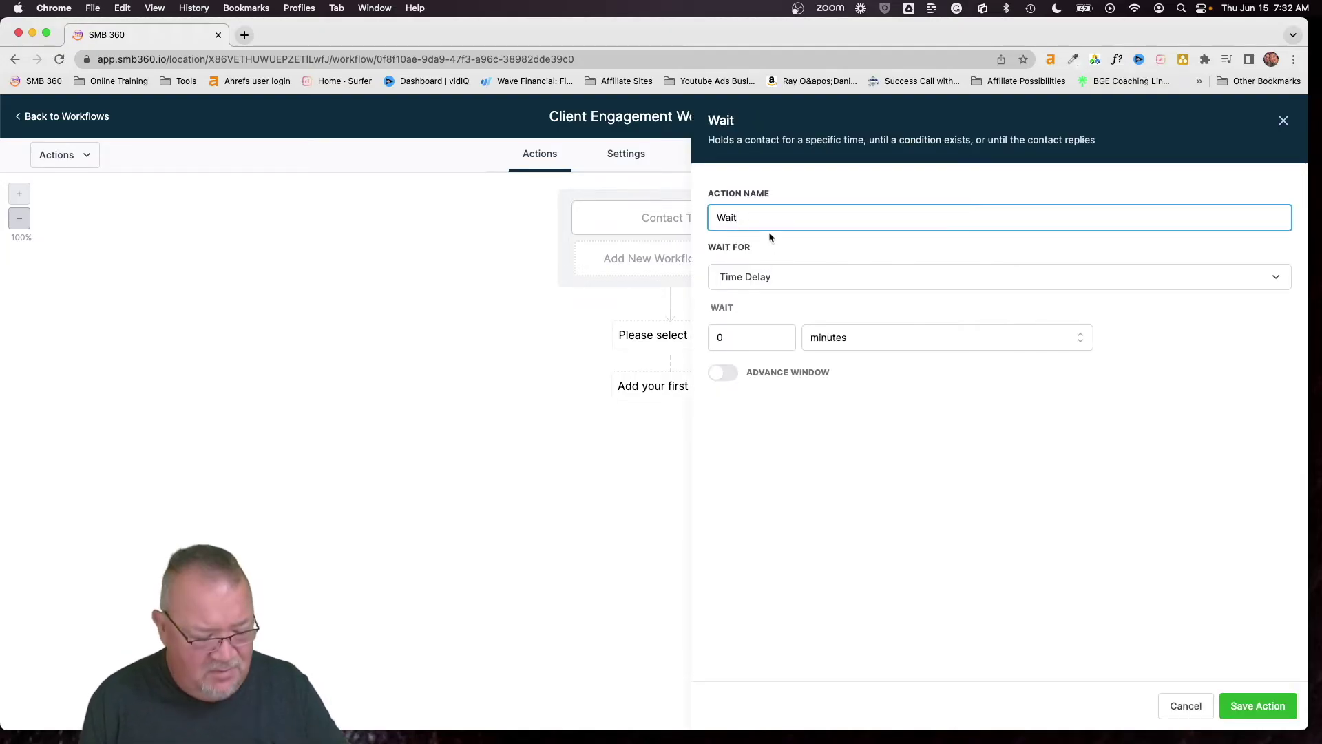
text(1 Day)
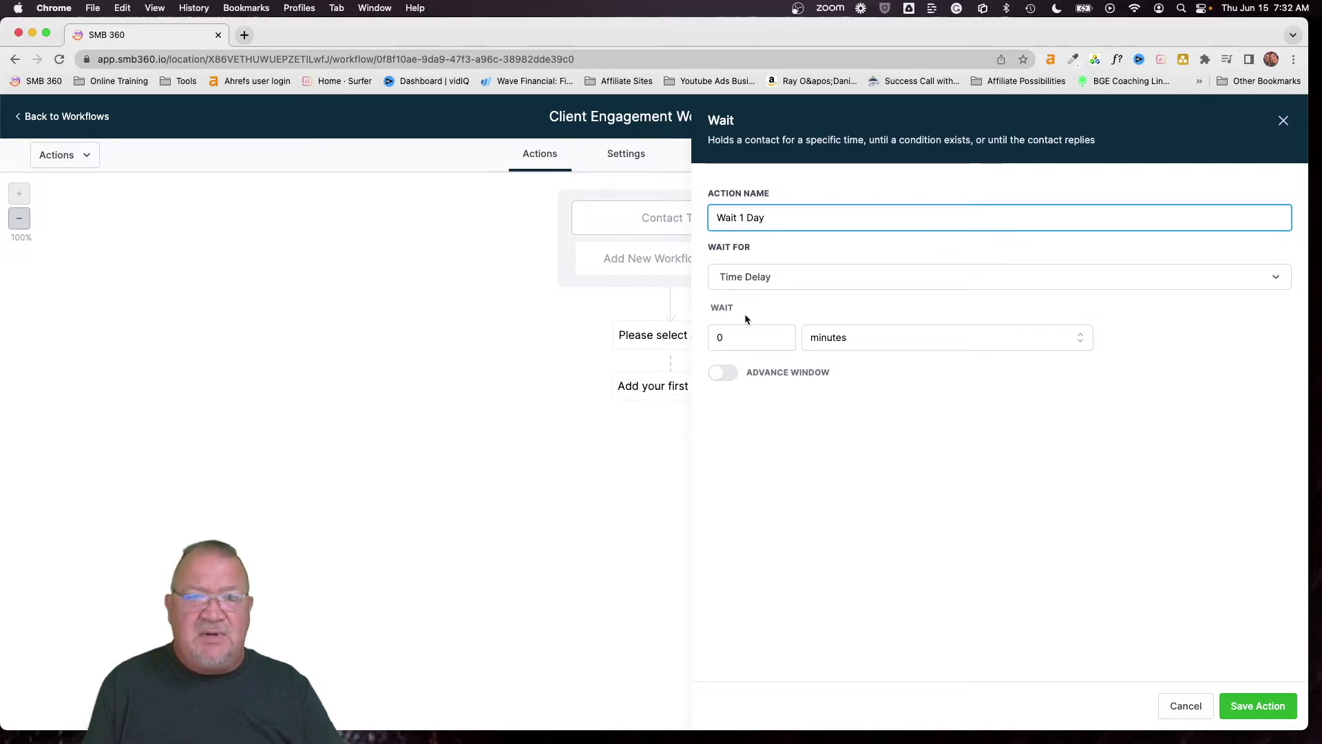
double_click(724, 336)
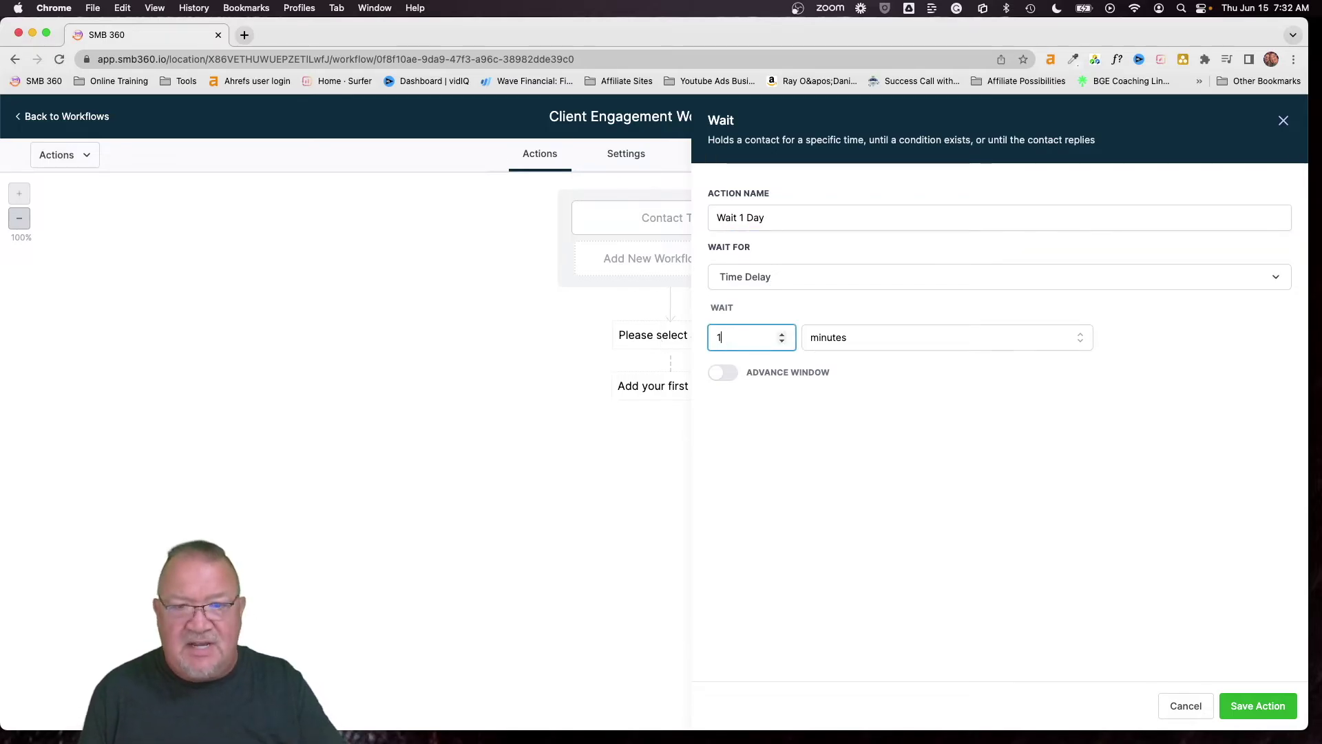
text(1)
click(830, 340)
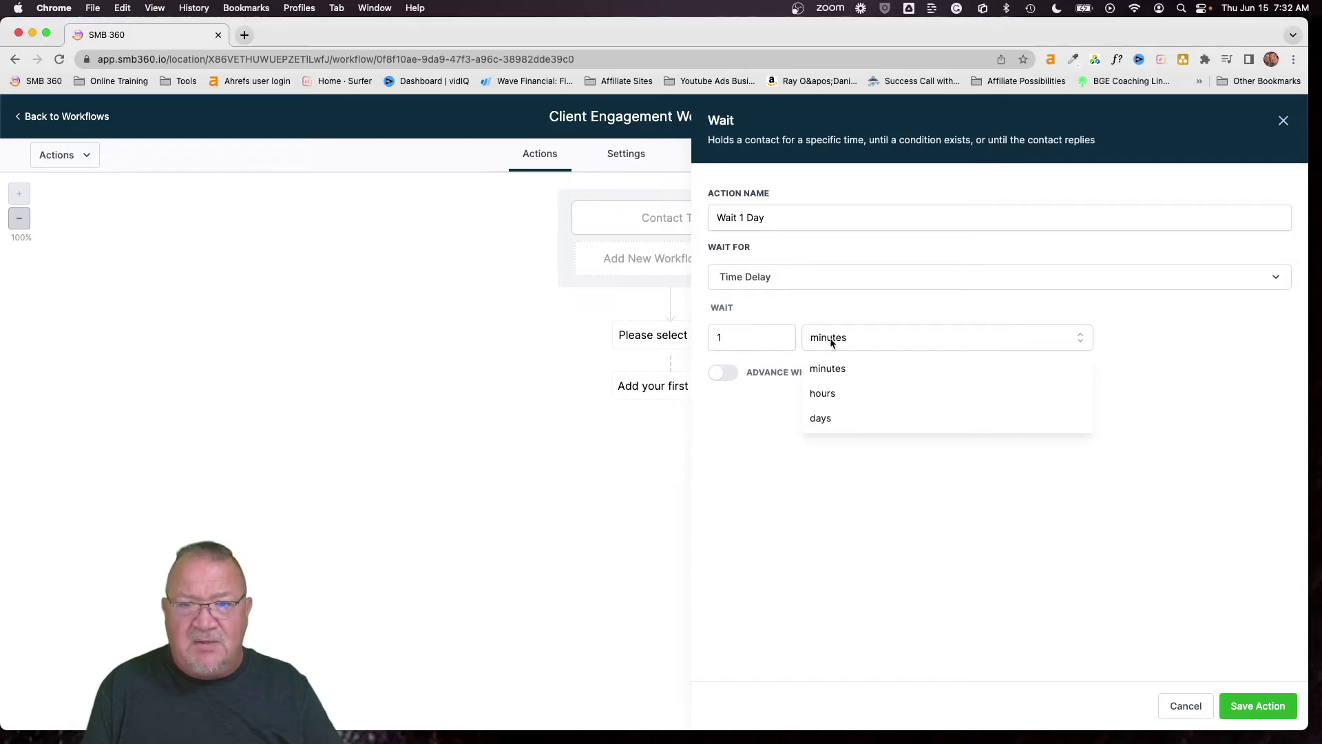
click(829, 413)
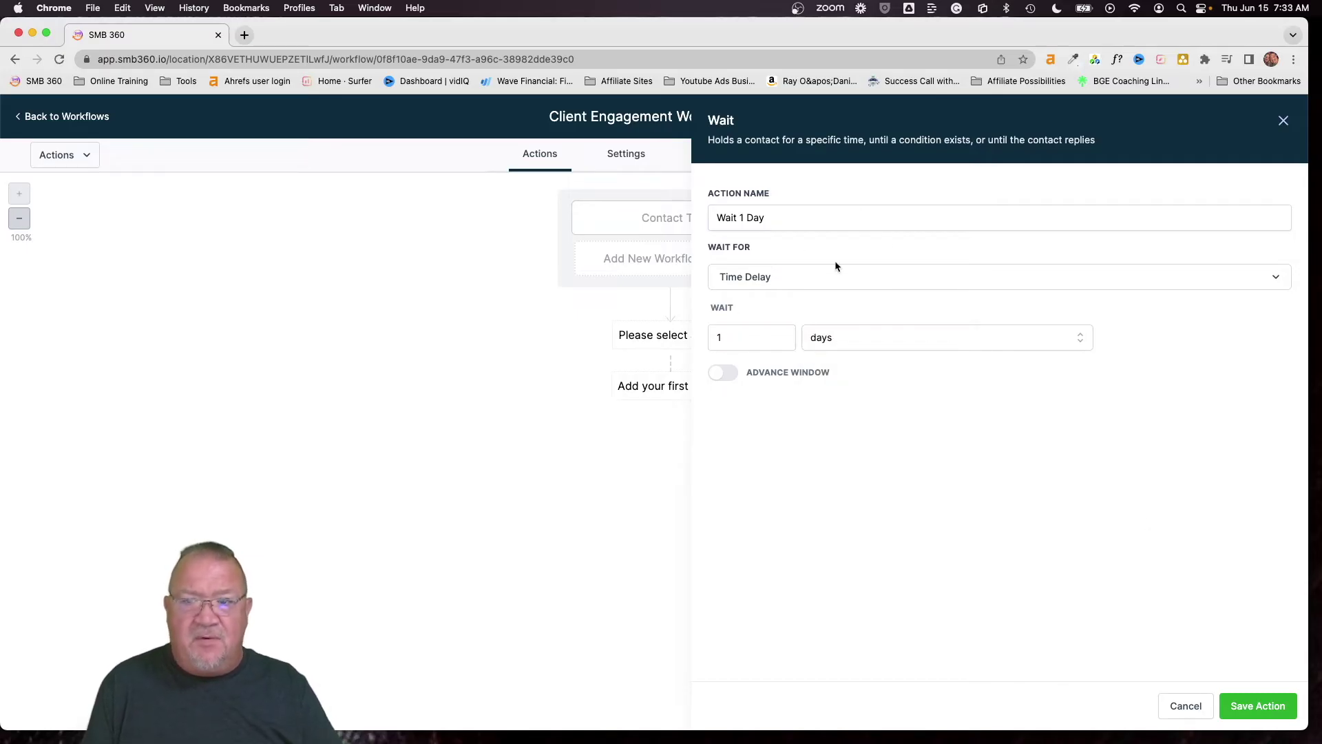
click(1258, 706)
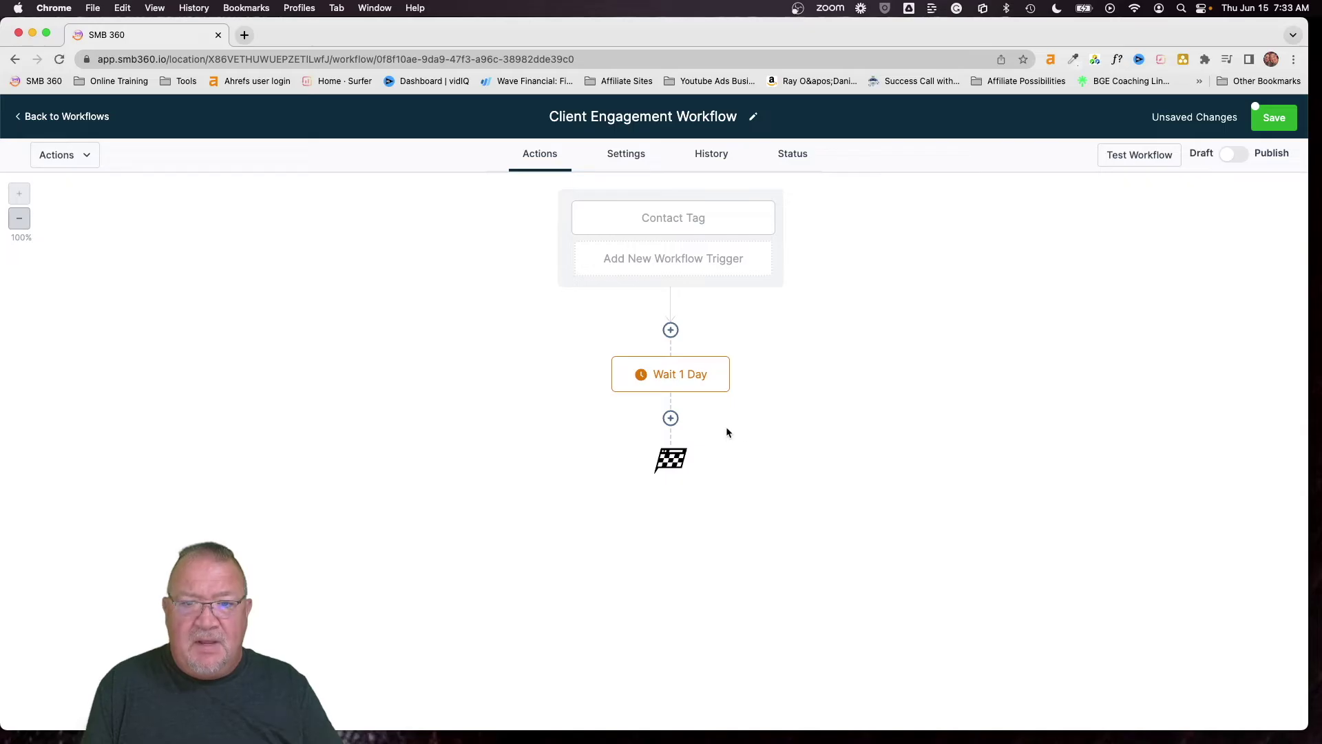
Add a Send Email step after the wait with sender name {{location.name}}
click(671, 418)
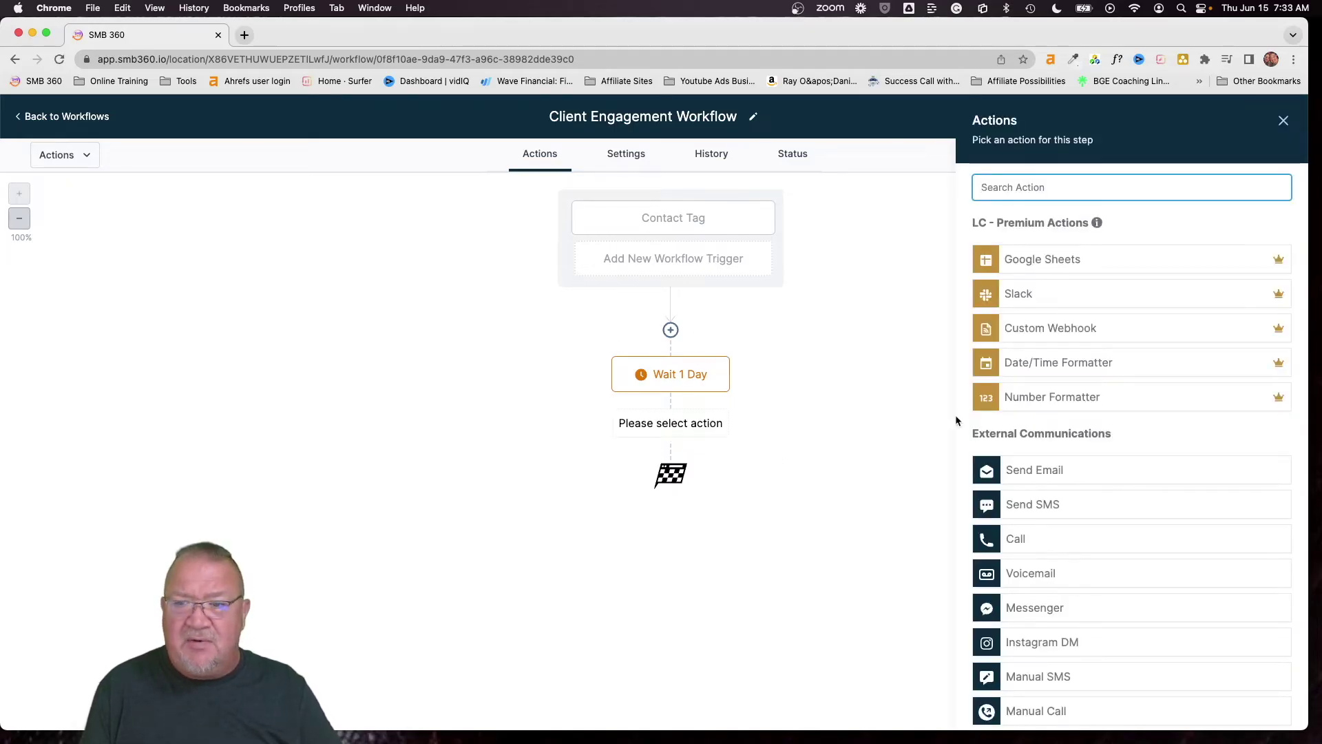
click(1015, 472)
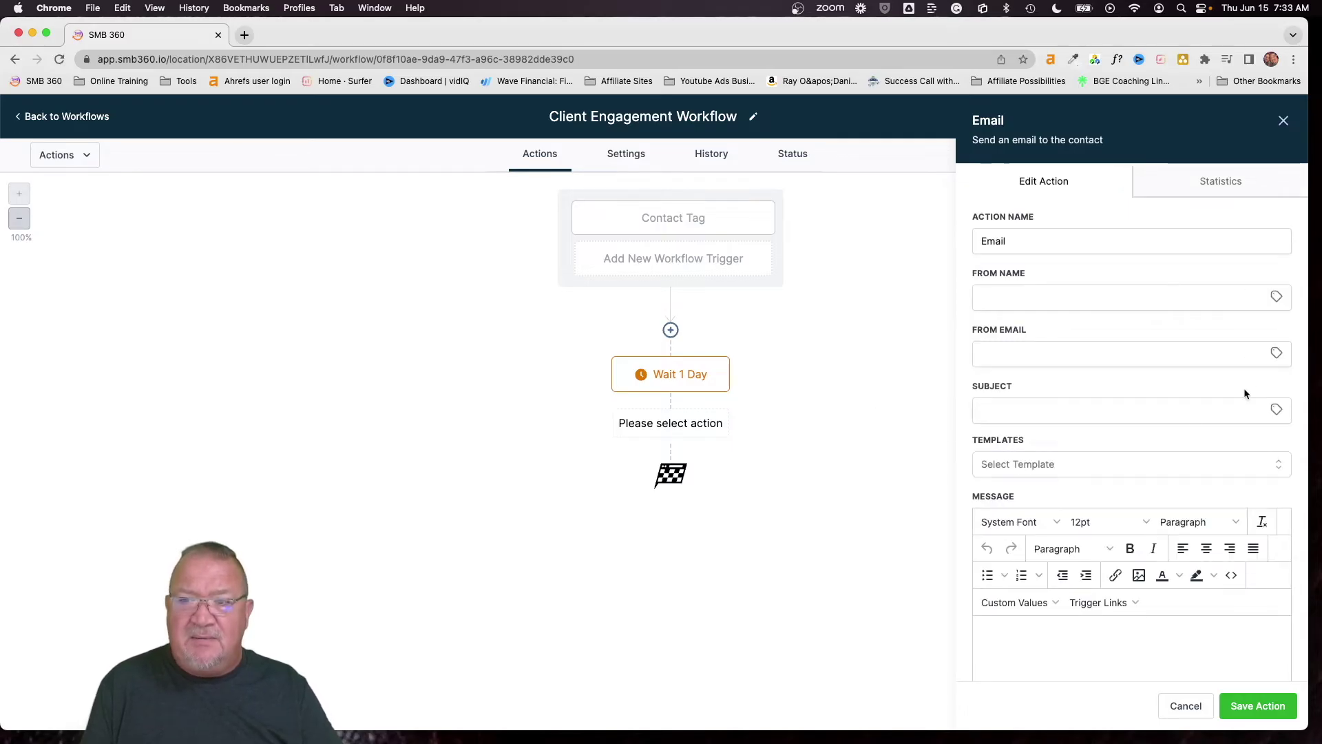
click(1277, 297)
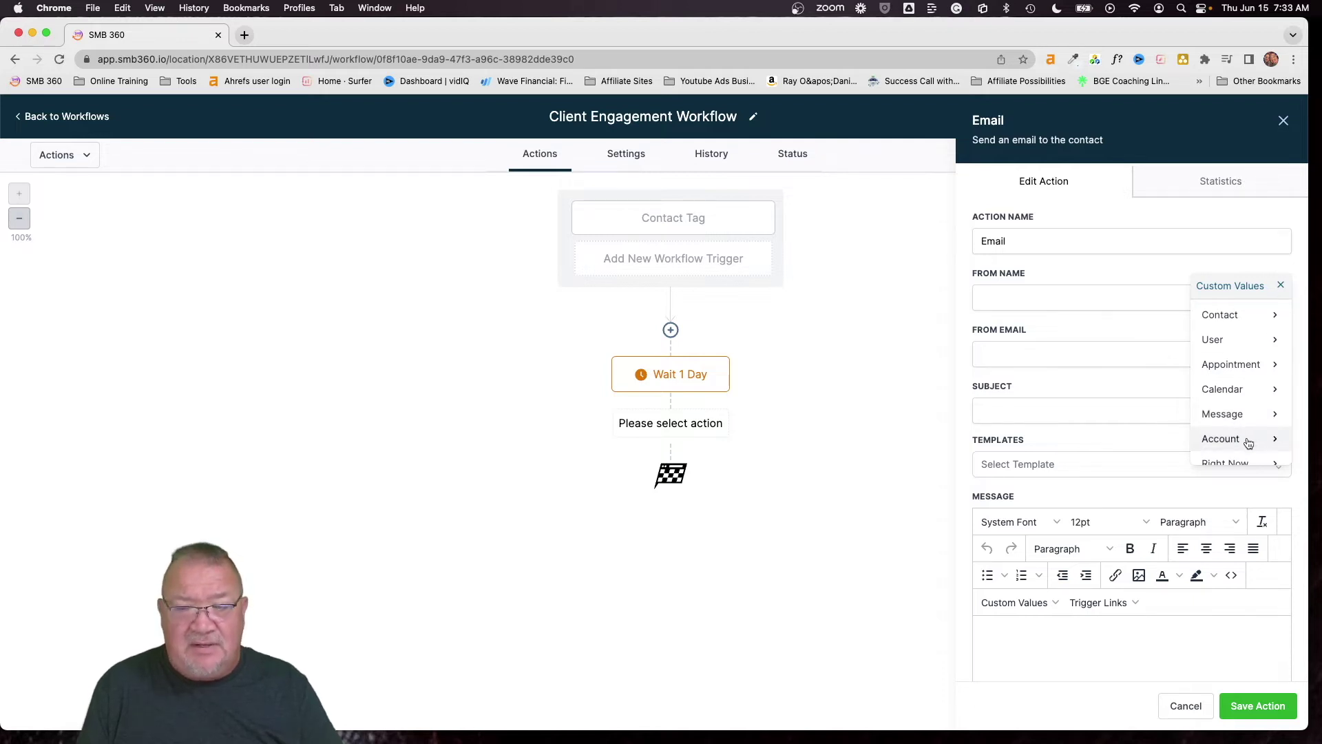
mouse_move(1247, 441)
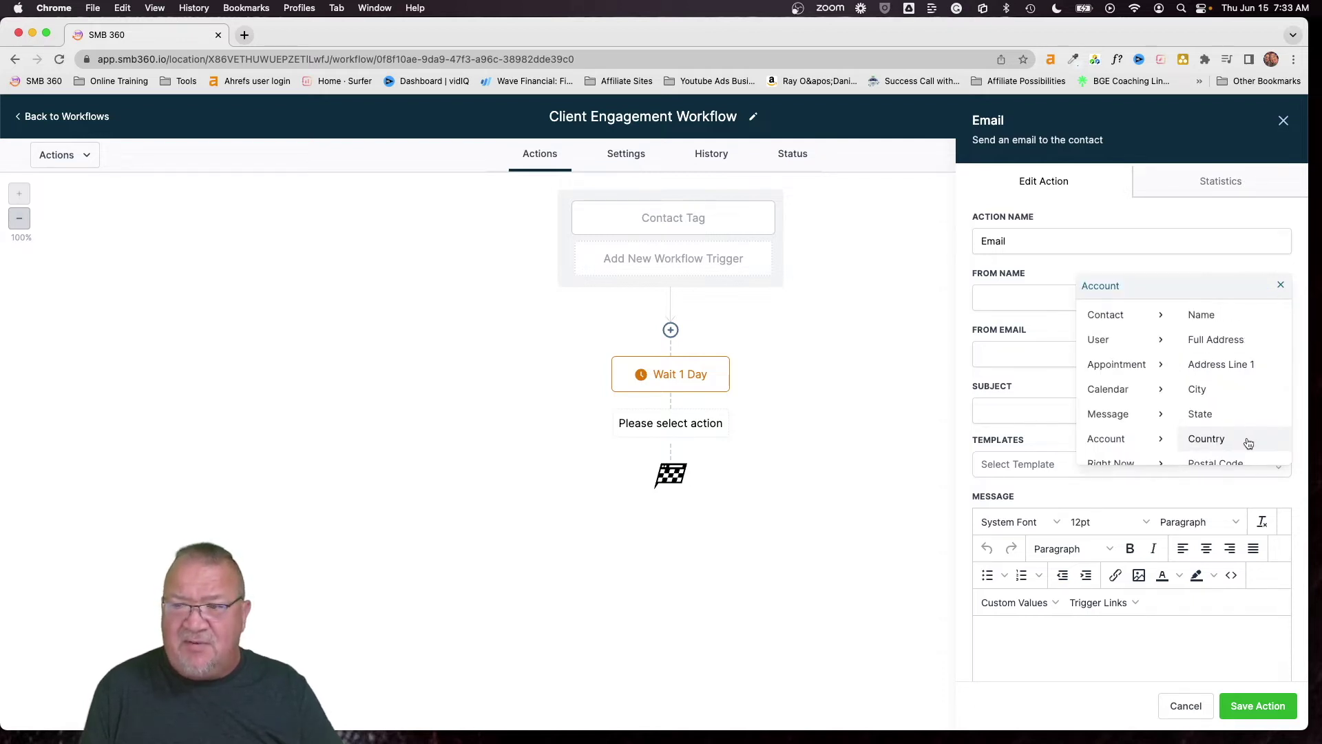
click(1214, 317)
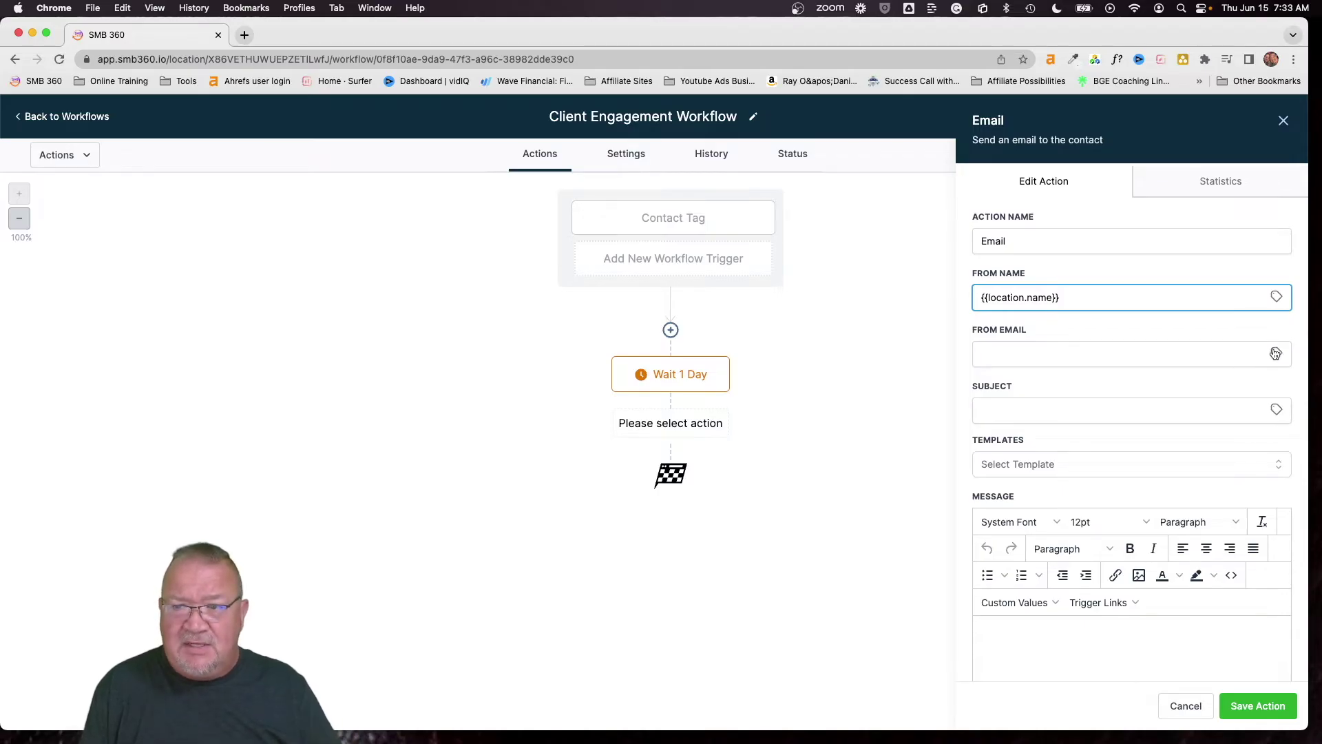
Insert {{location.email}} as the From Email from Custom Values > Account, then clear it
click(1277, 354)
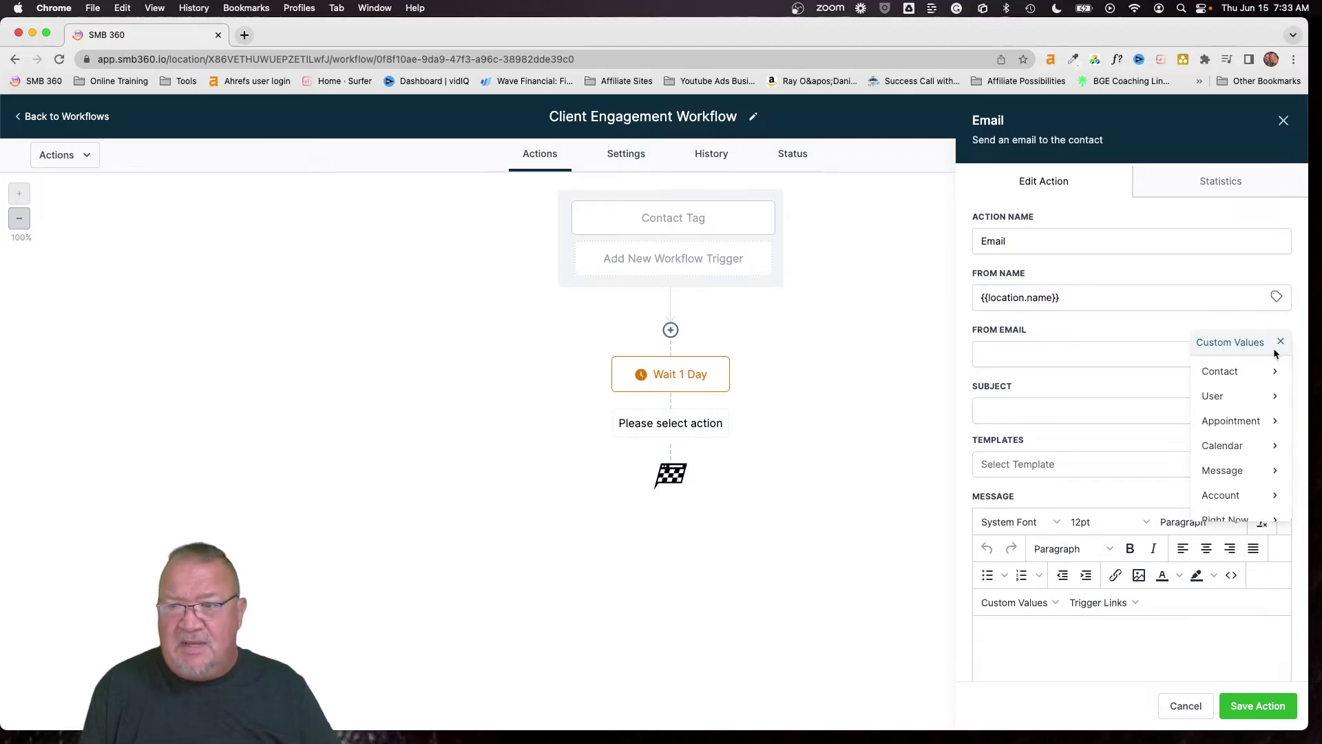
click(1240, 495)
scroll(1229, 431, down, 4)
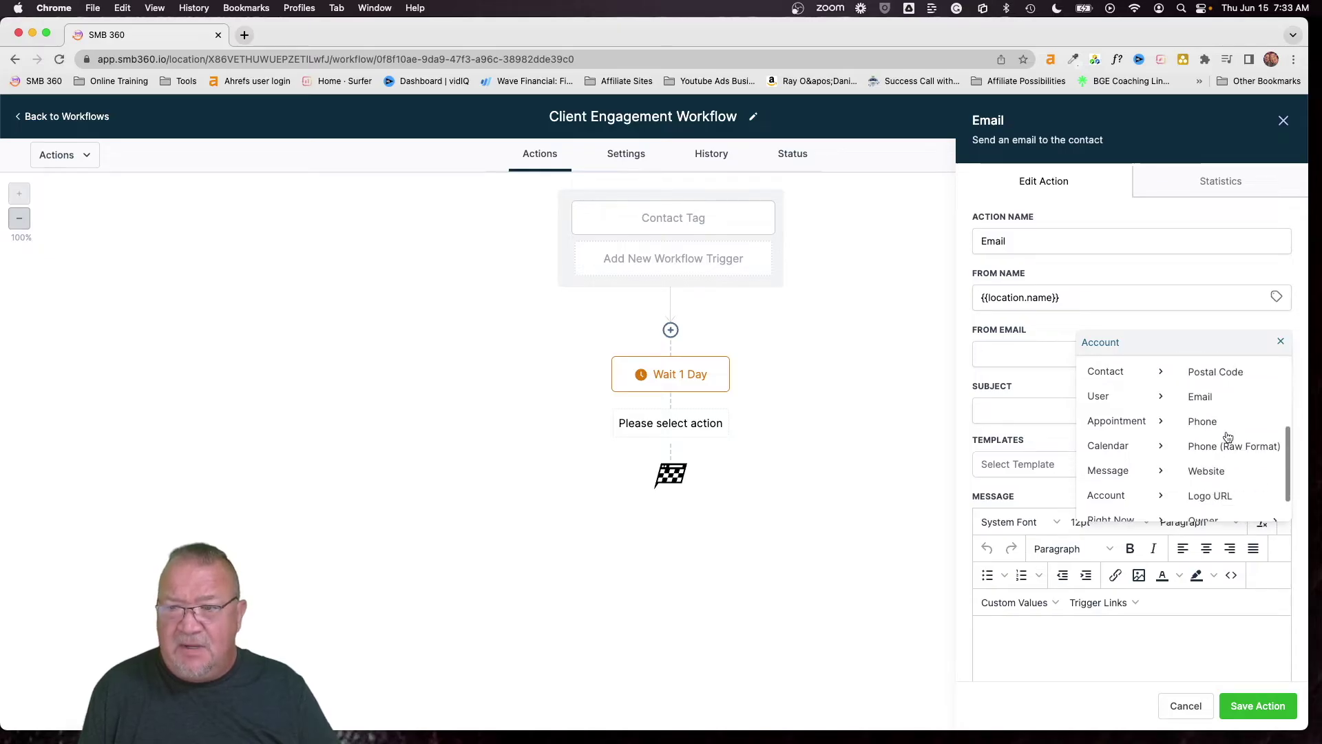
click(1202, 398)
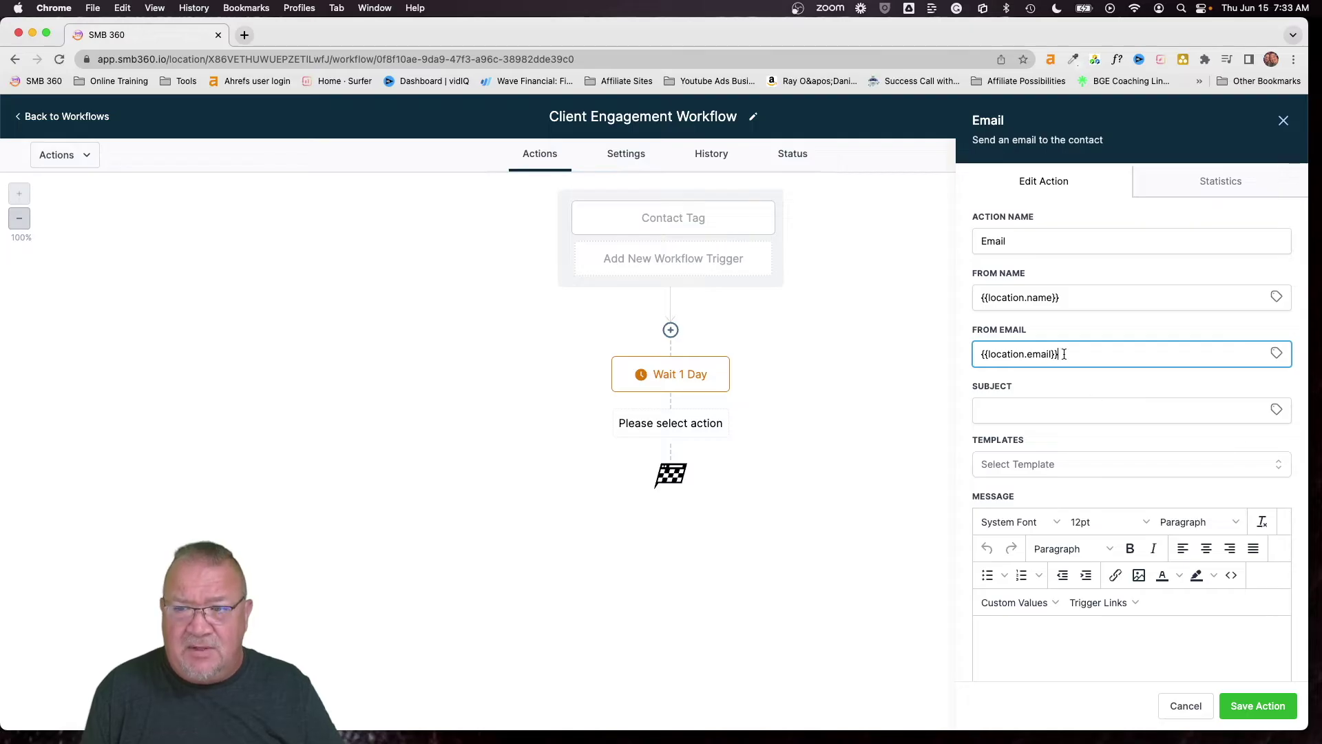
drag(1066, 353, 963, 341)
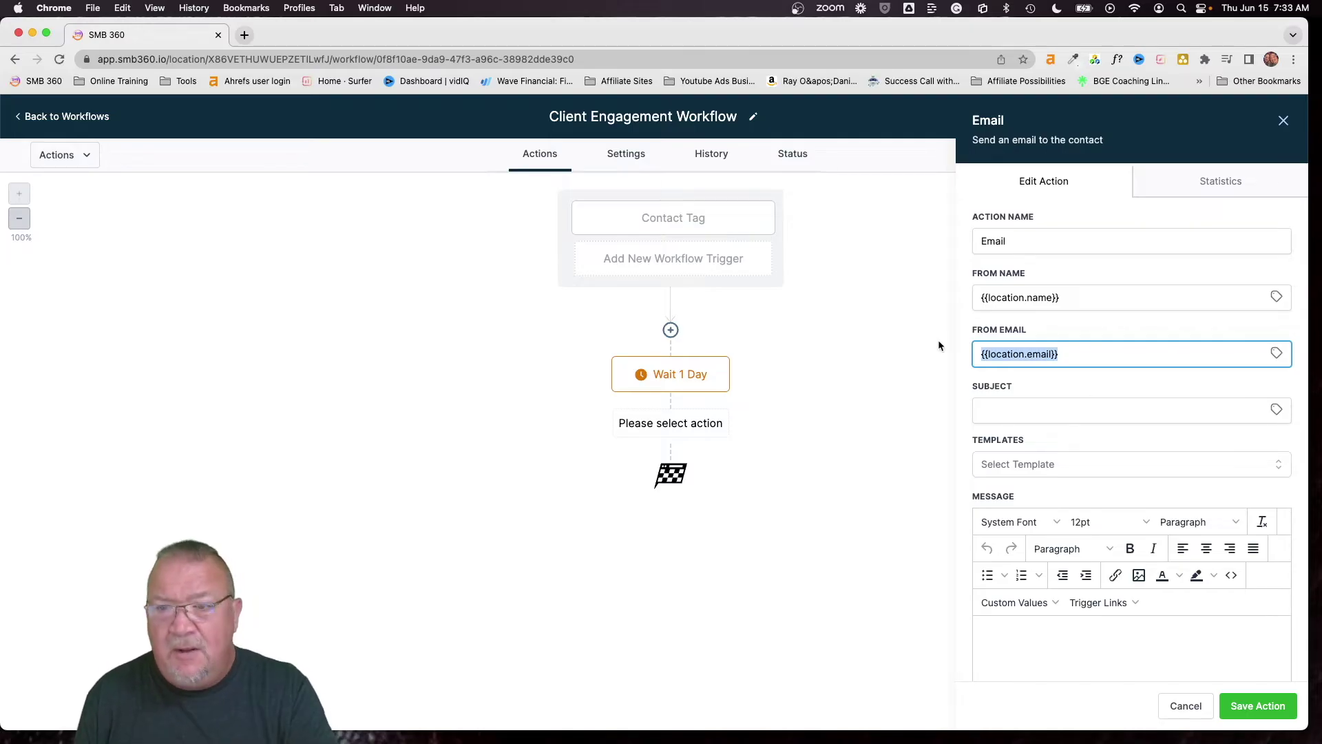
key(BackSpace)
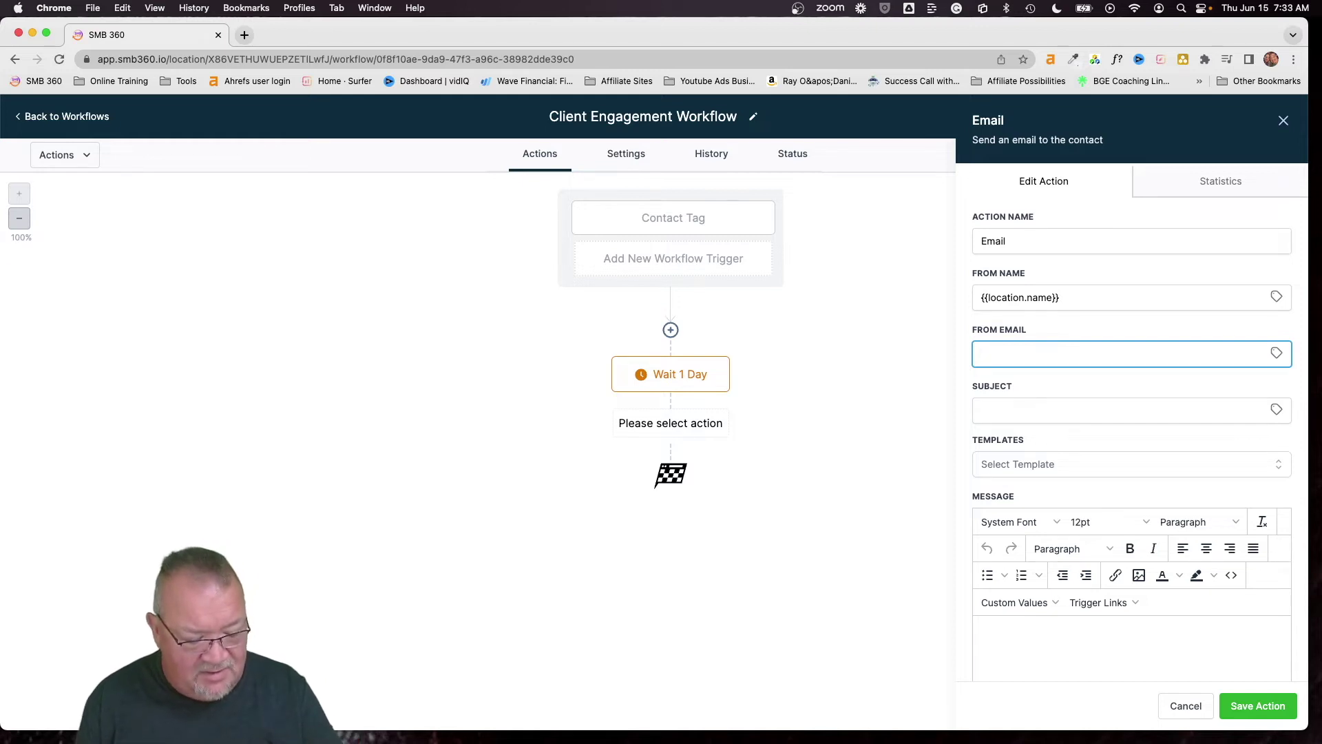
Enter the business's no-reply address as the From Email and move to Subject
text(Do)
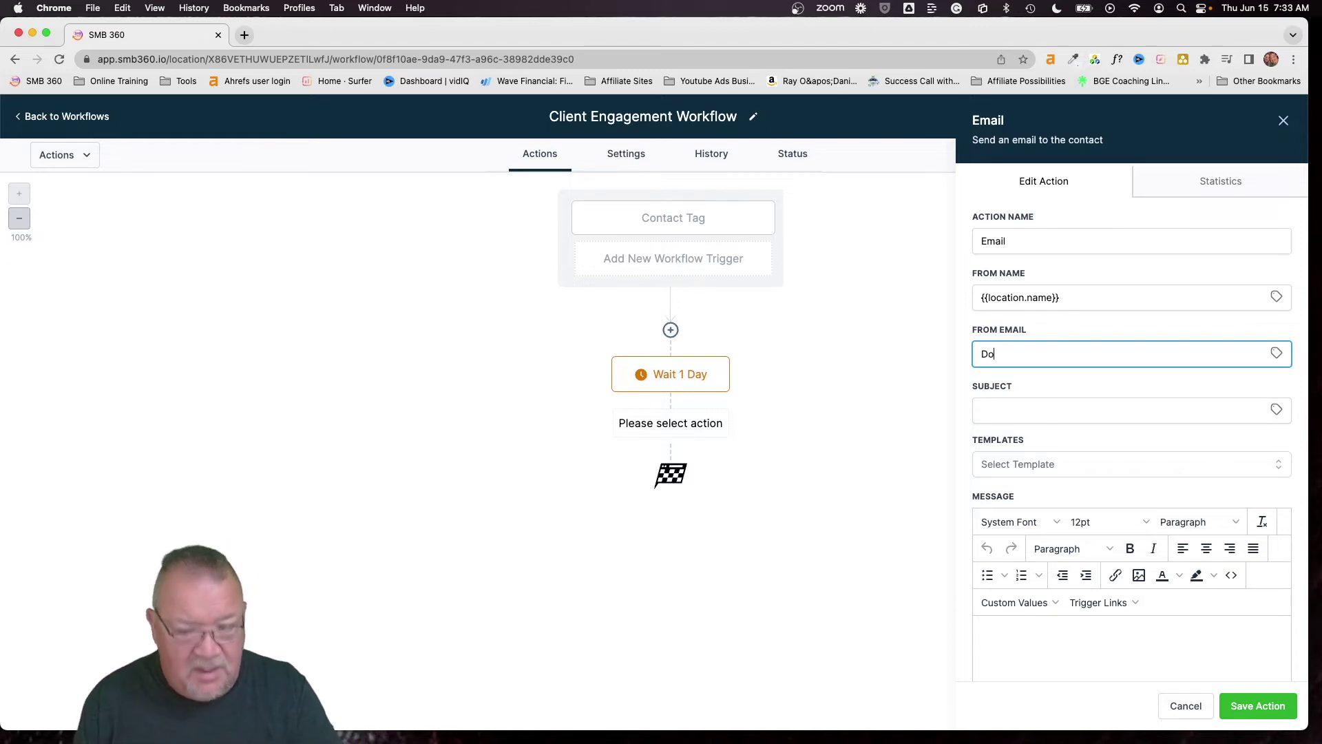
key(BackSpace)
key(BackSpace)
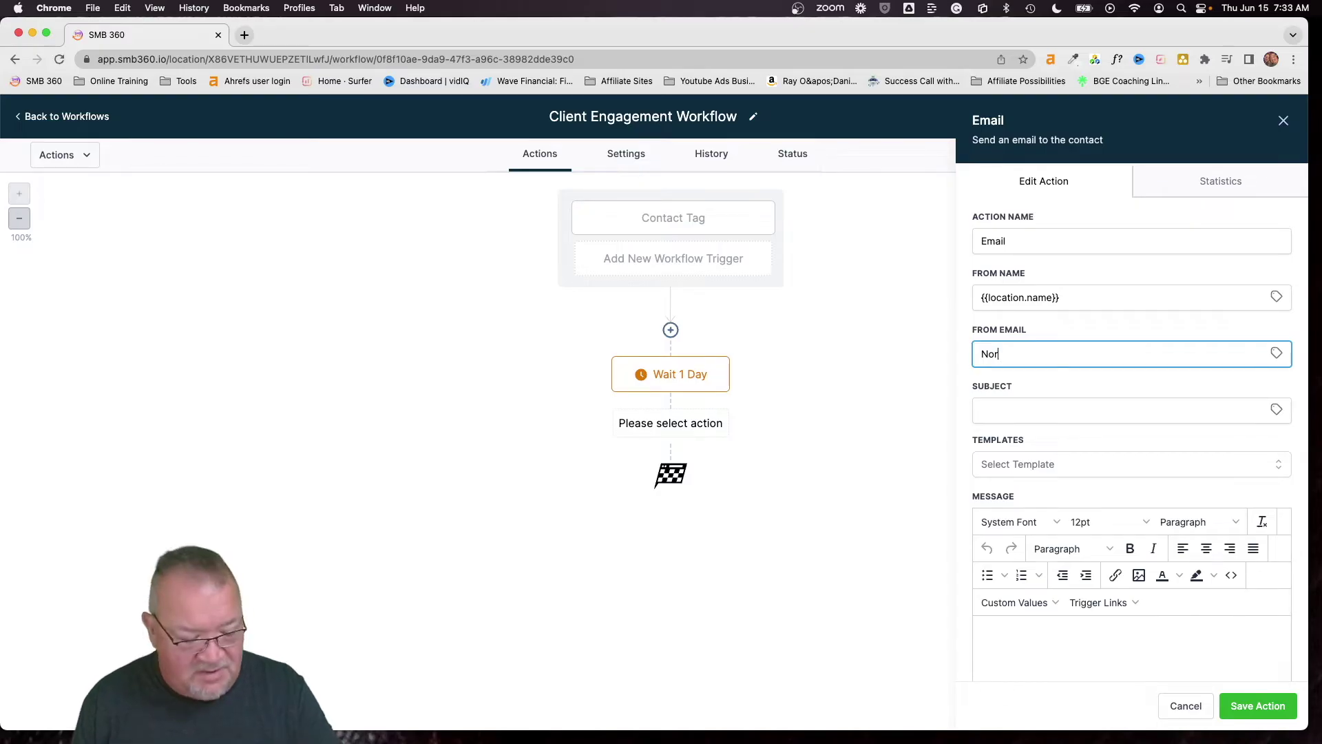
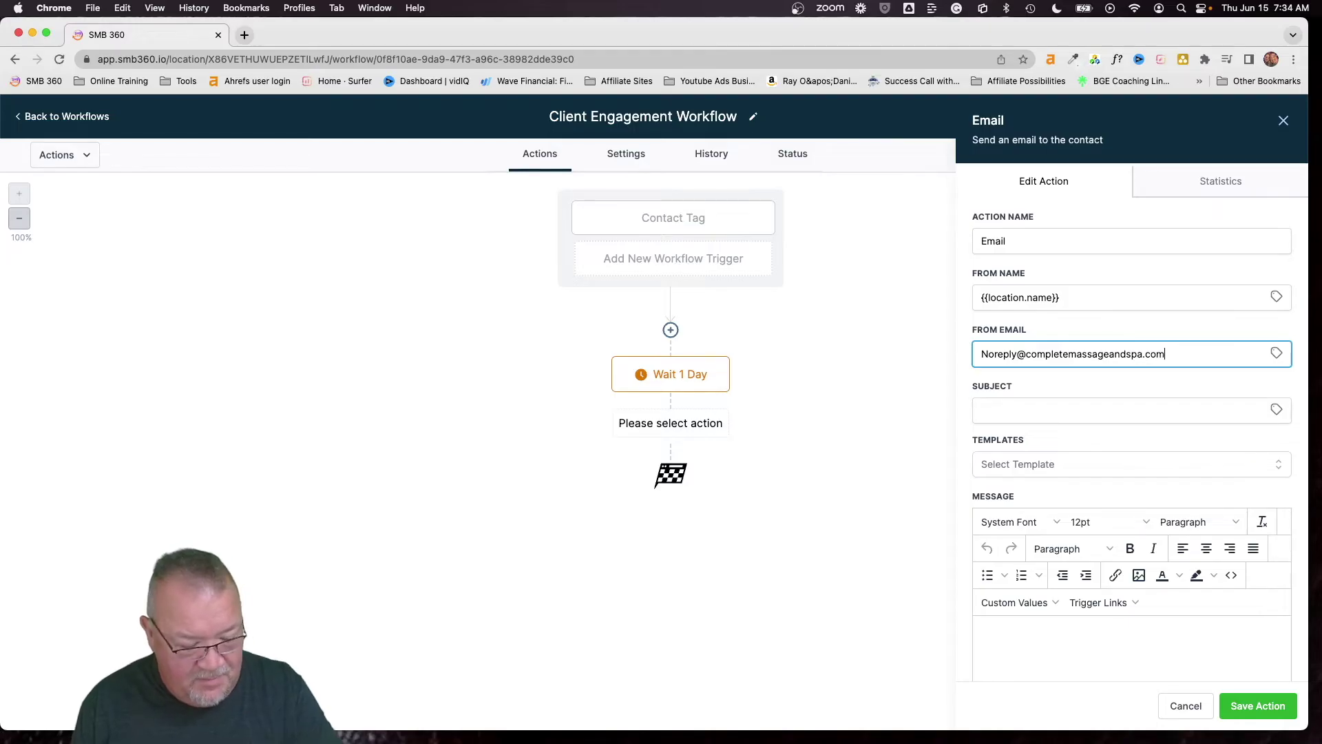
key(Tab)
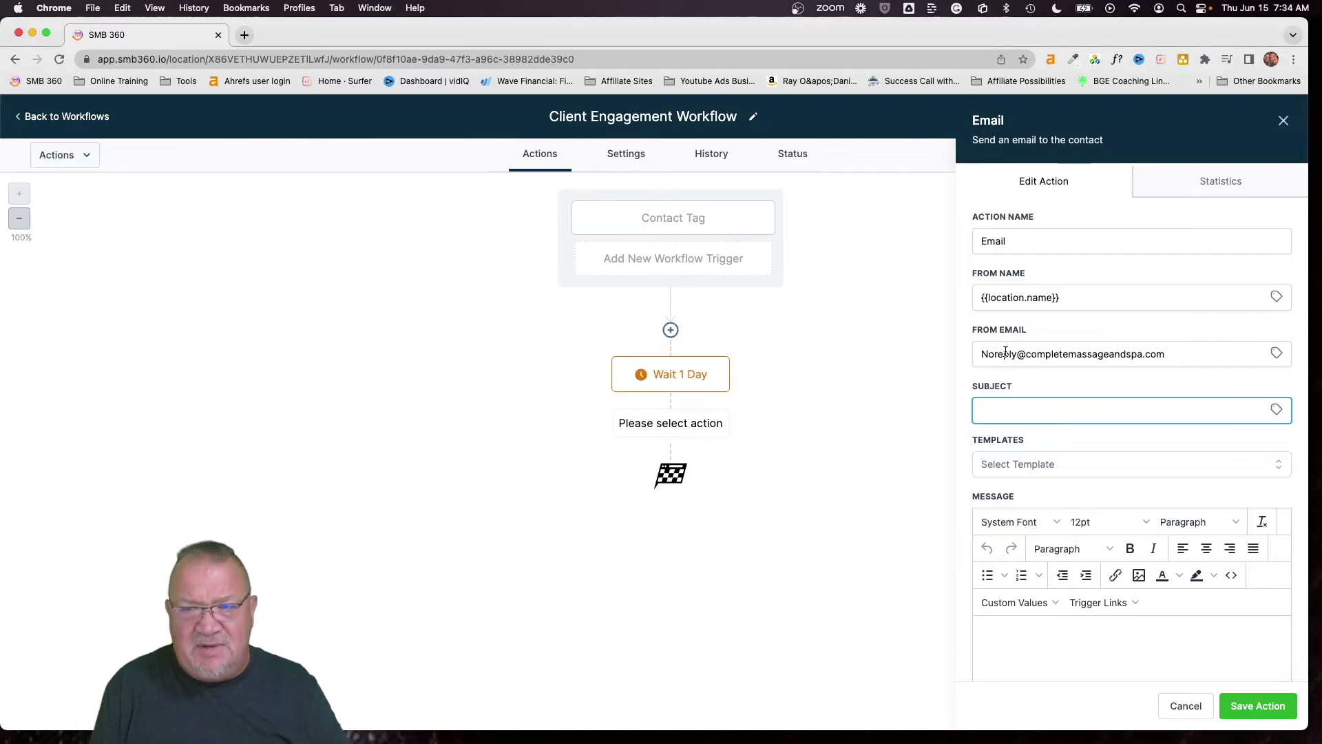
Choose the Client Engagement 1 template for the email step and save it
click(1056, 469)
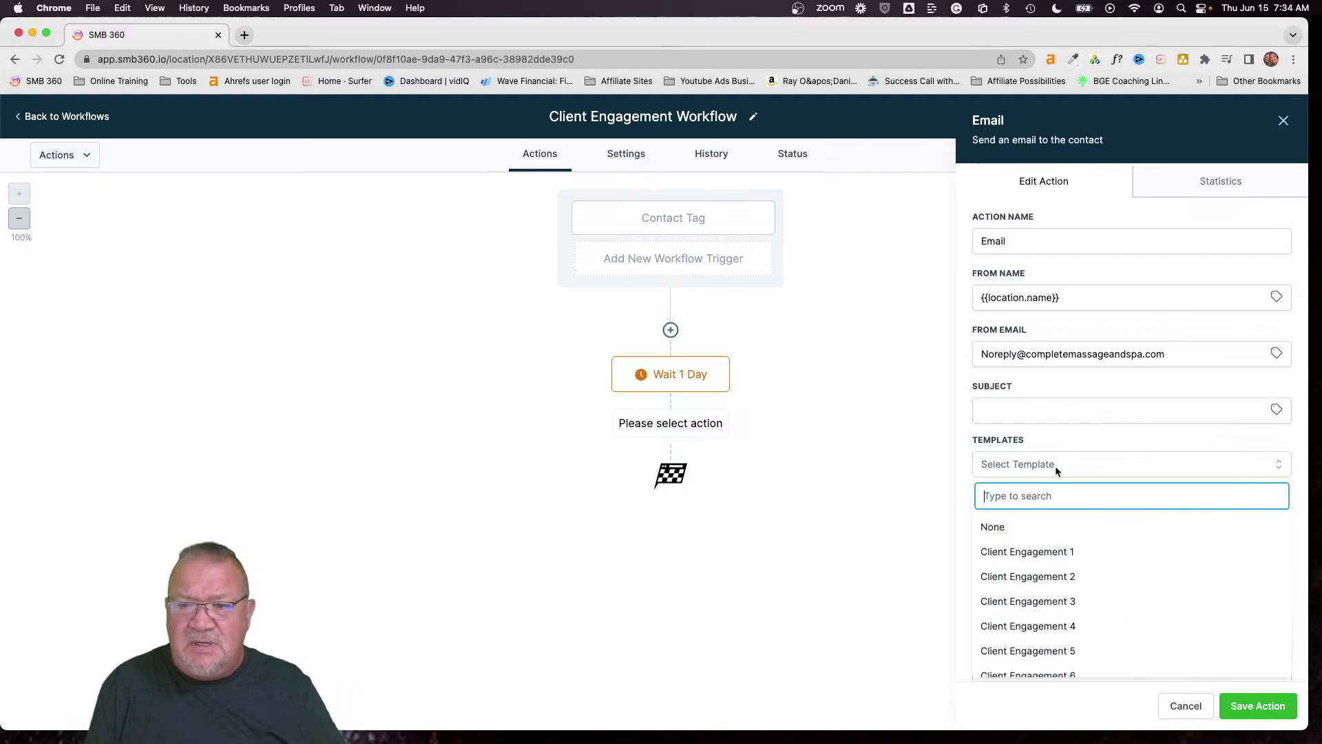
click(1036, 555)
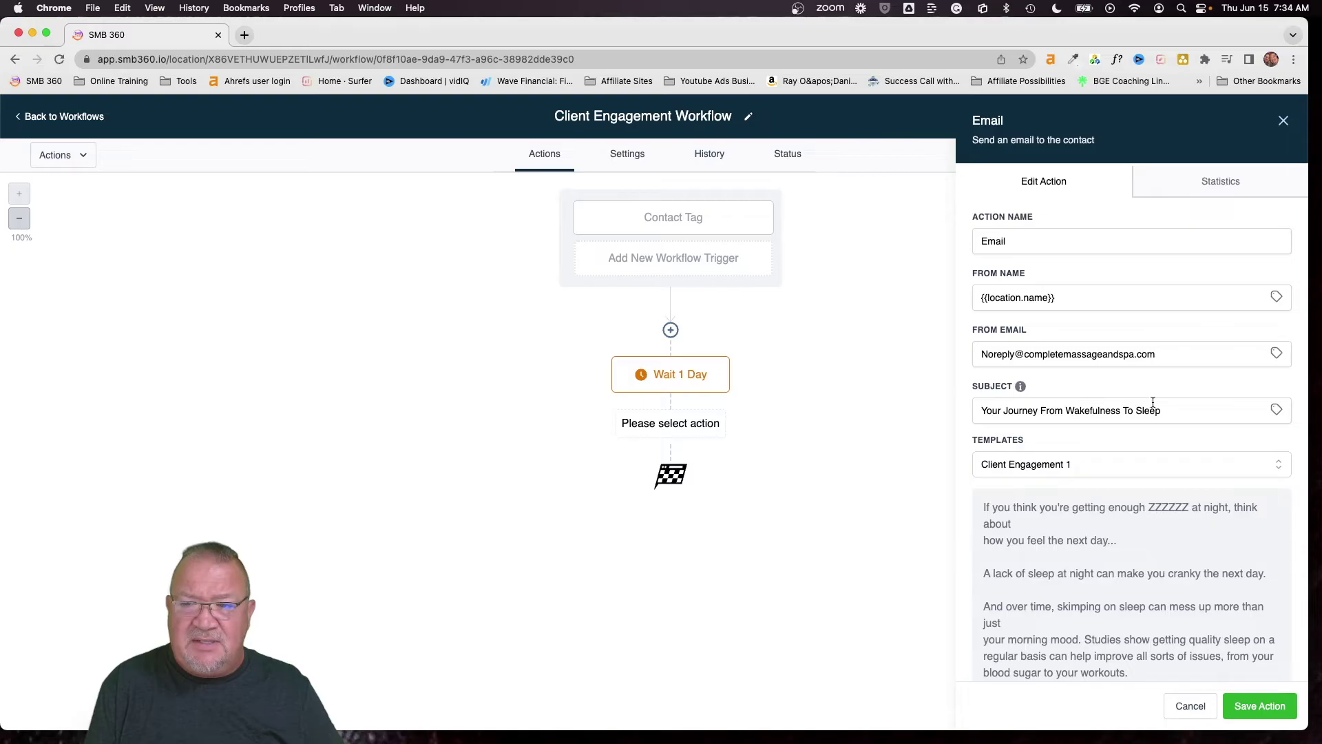
scroll(1157, 402, down, 5)
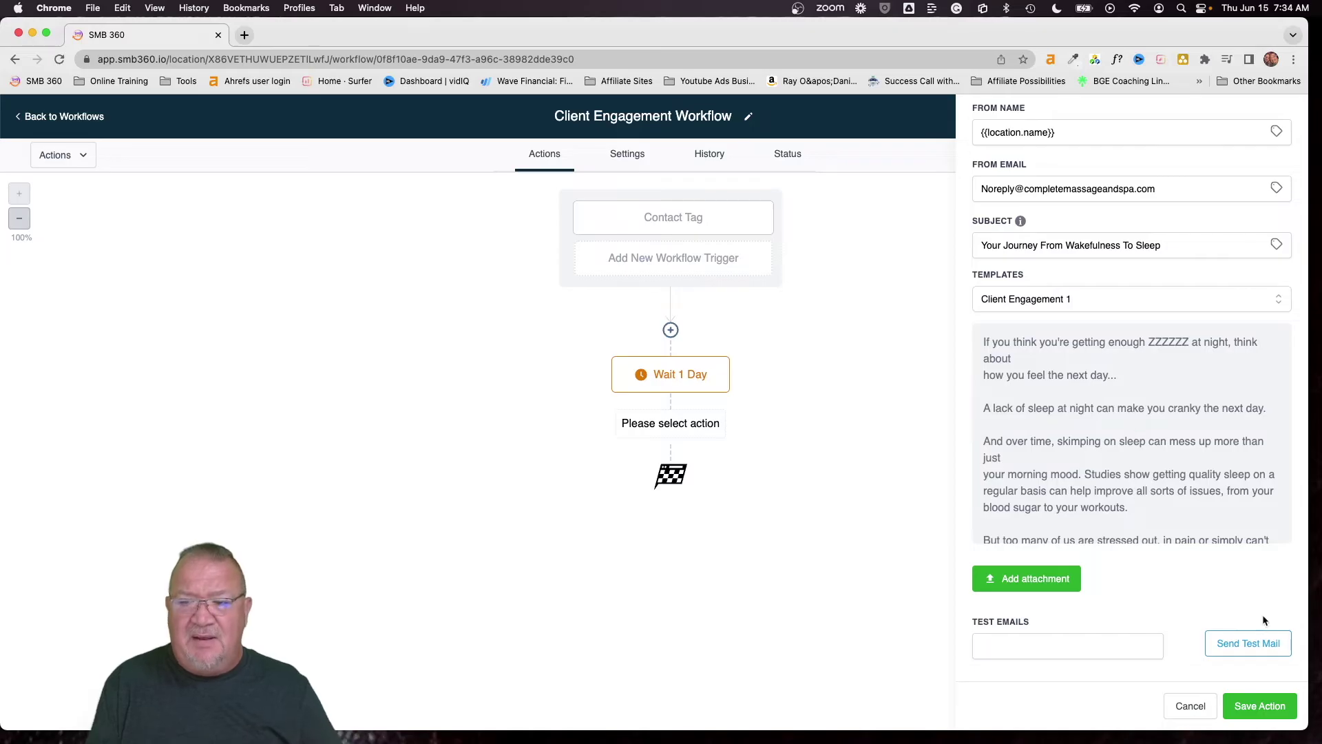
click(1260, 709)
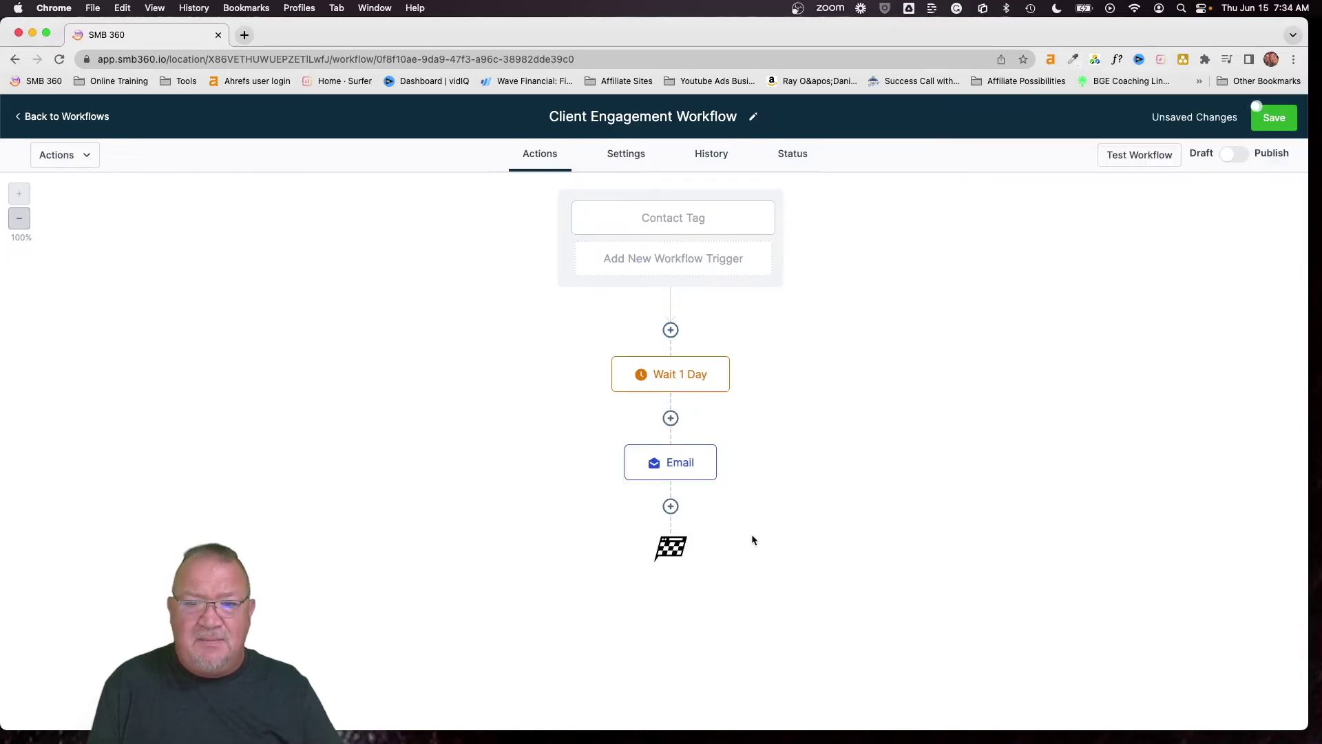
Rename the email step to 'Email 1' and save it
click(665, 464)
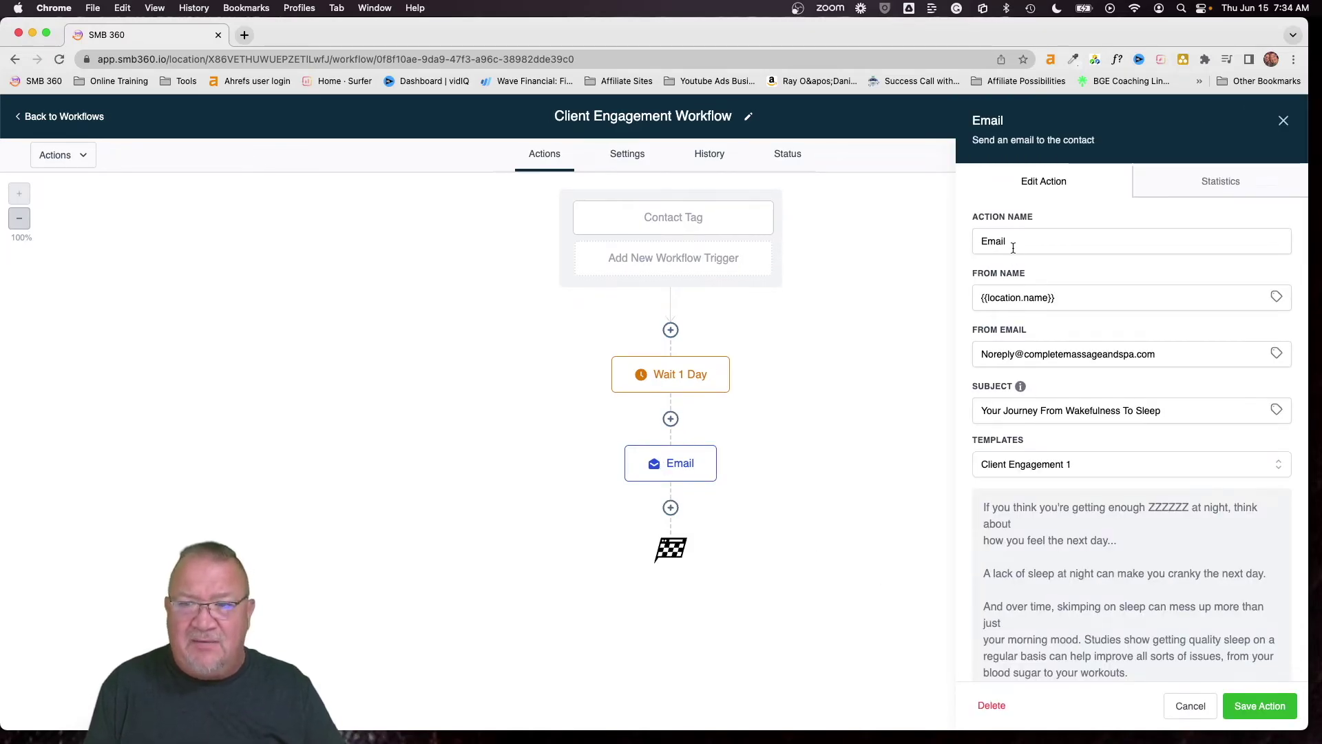
drag(1012, 242, 952, 247)
key(Right)
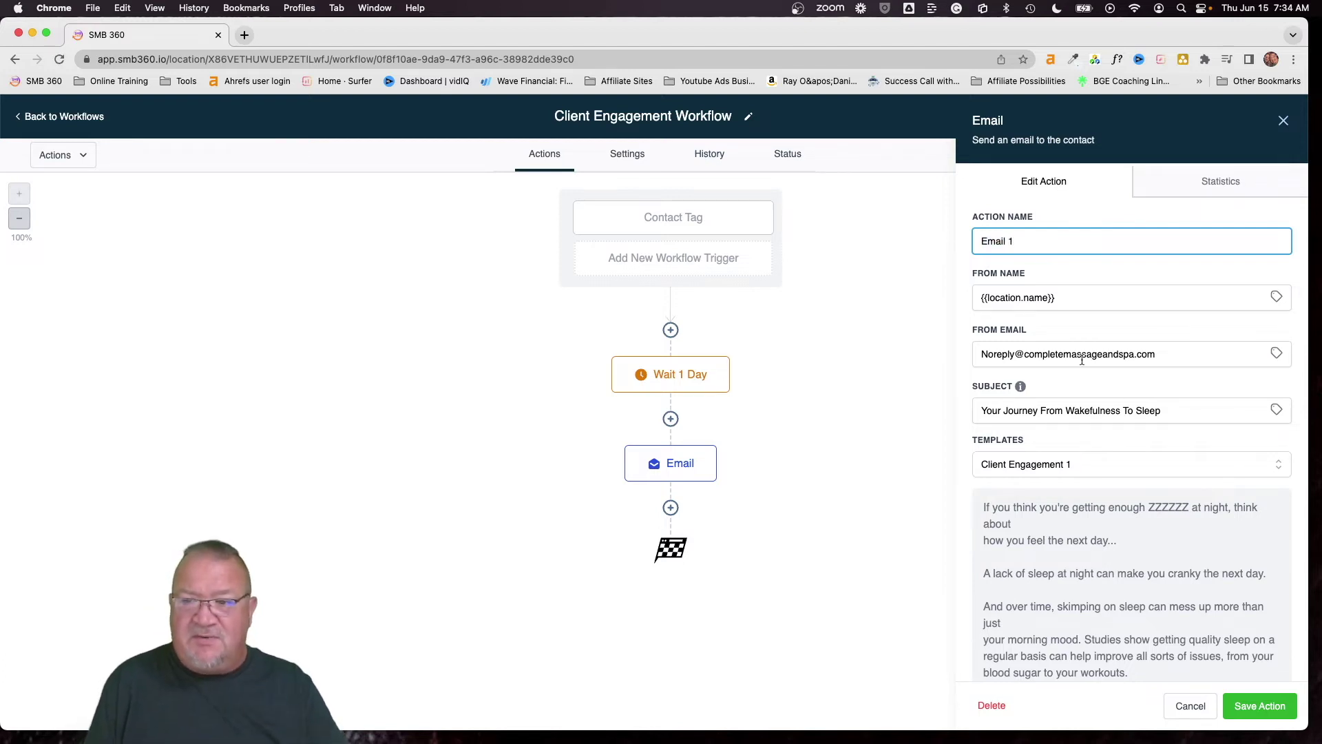
click(1283, 695)
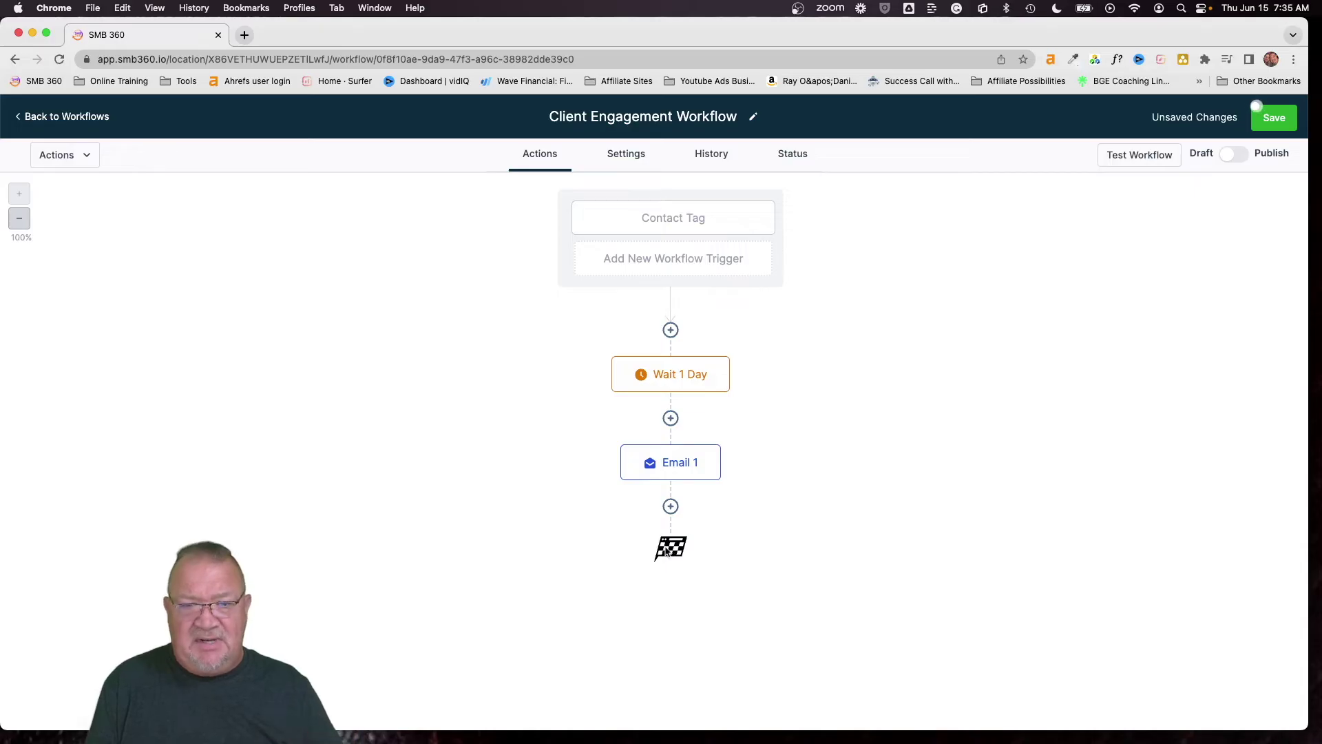
Add a Wait step after Email 1, named Wait 30 Days, that delays contacts 30 days
click(671, 506)
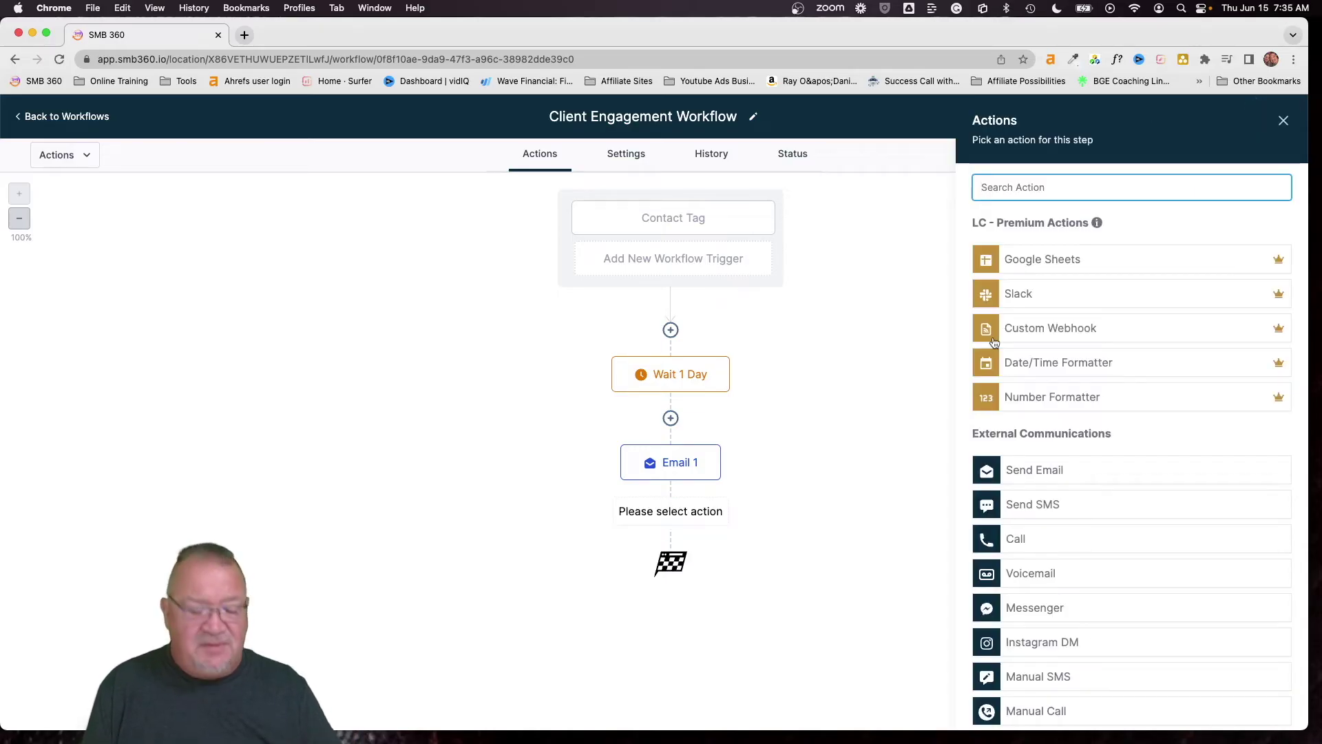
text(wait)
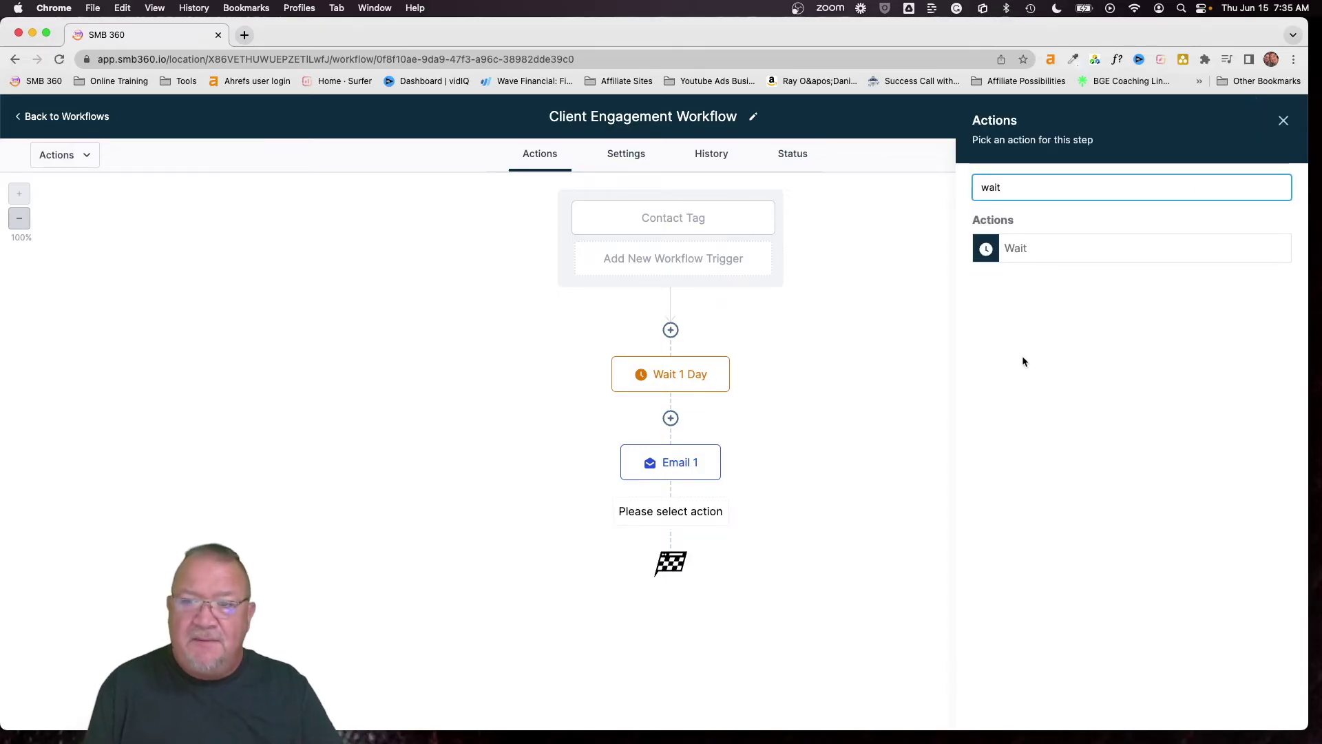
click(1015, 250)
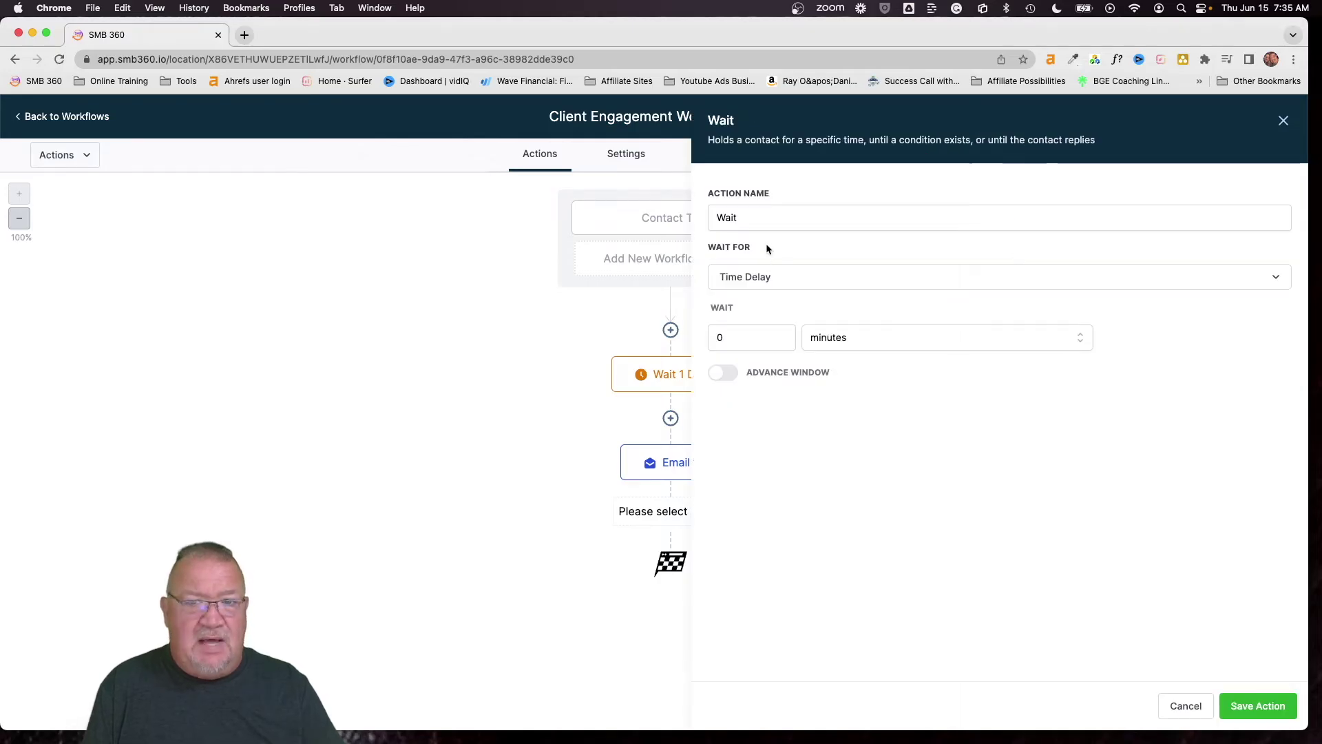
click(750, 219)
text(2)
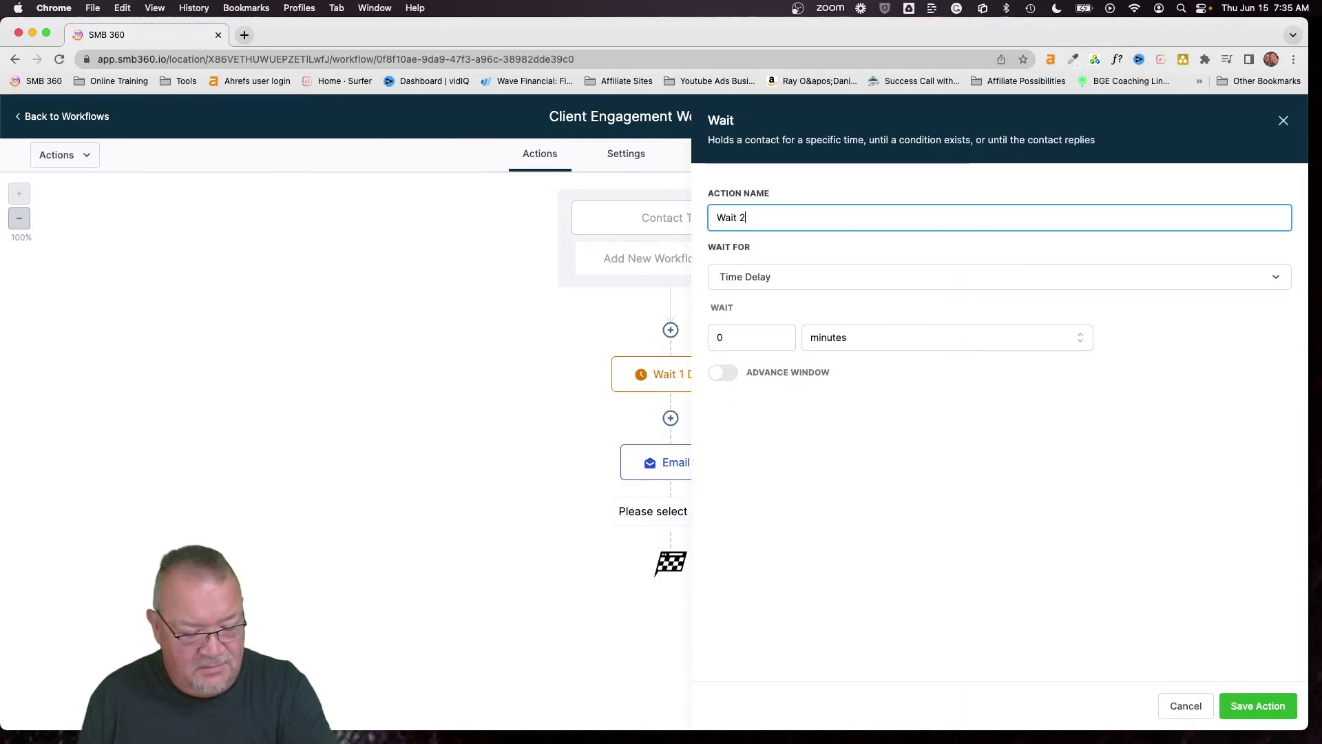
key(BackSpace)
text(30 Days)
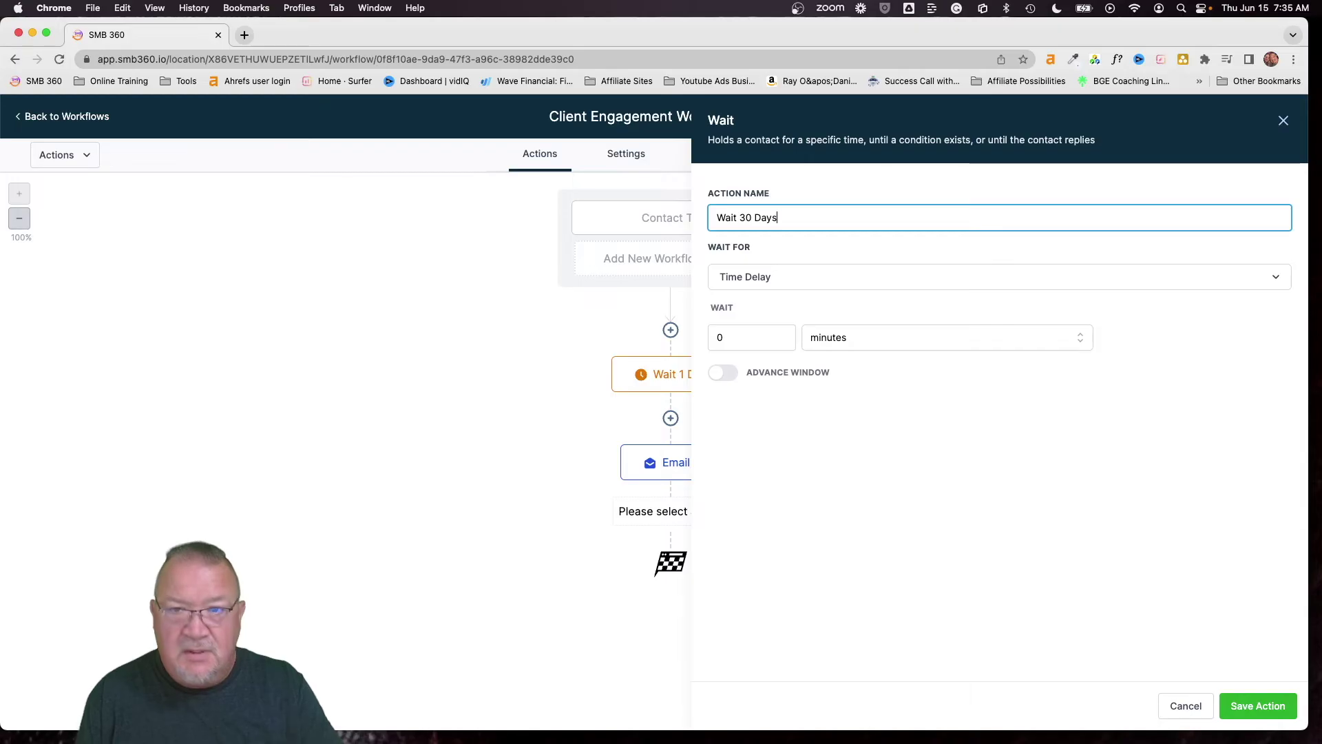
double_click(737, 338)
text(3)
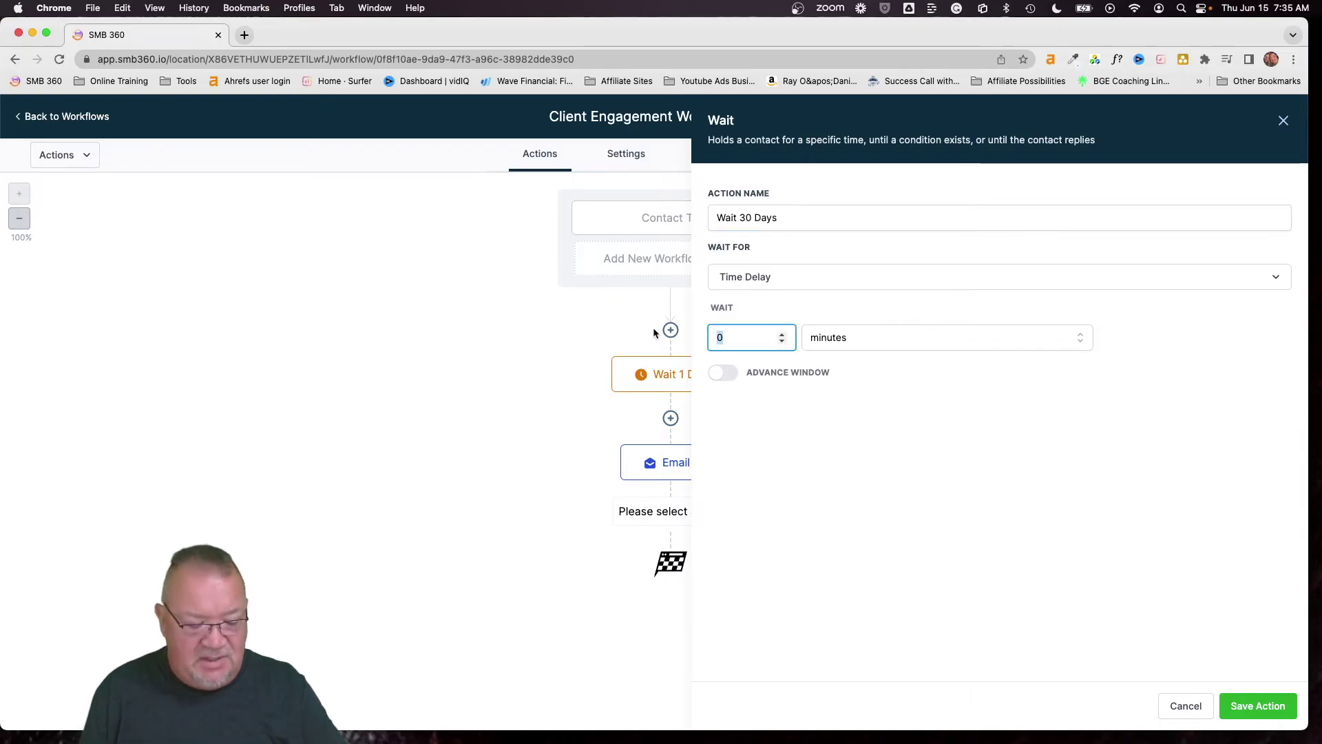
text(0)
click(841, 348)
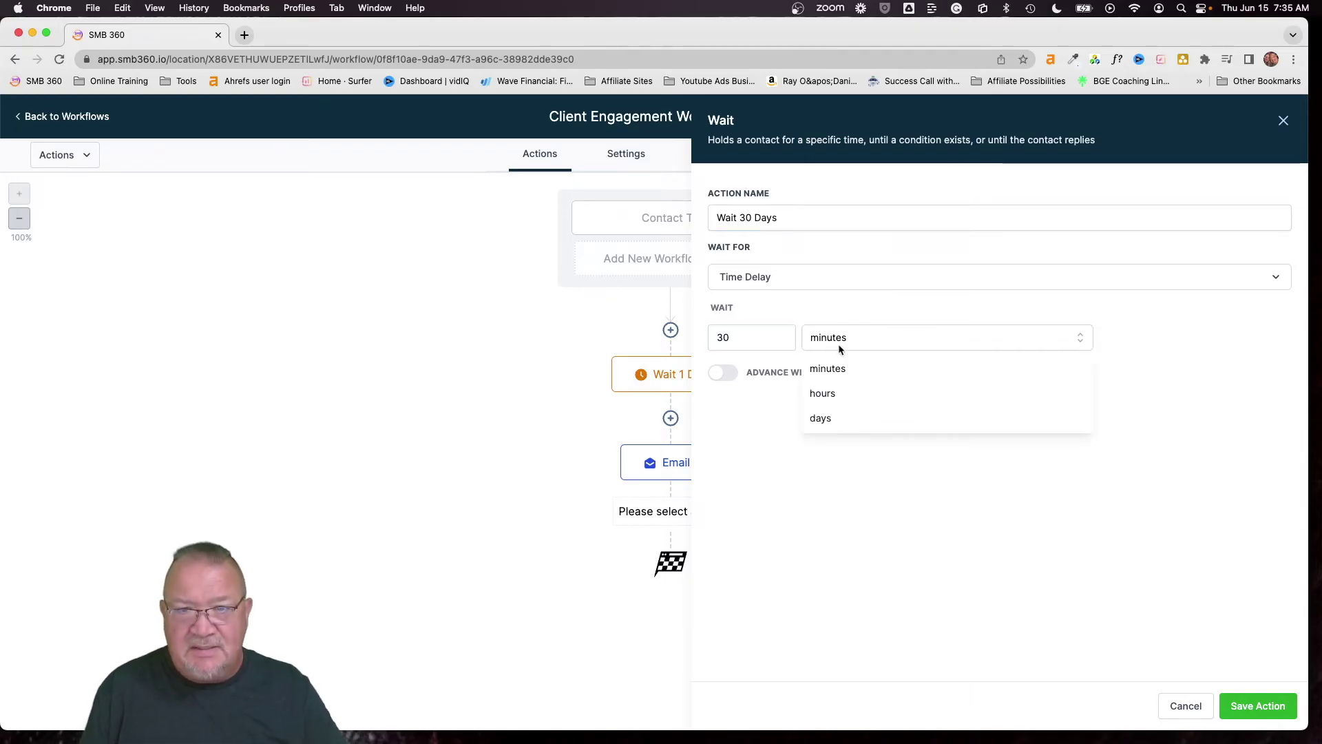
click(821, 418)
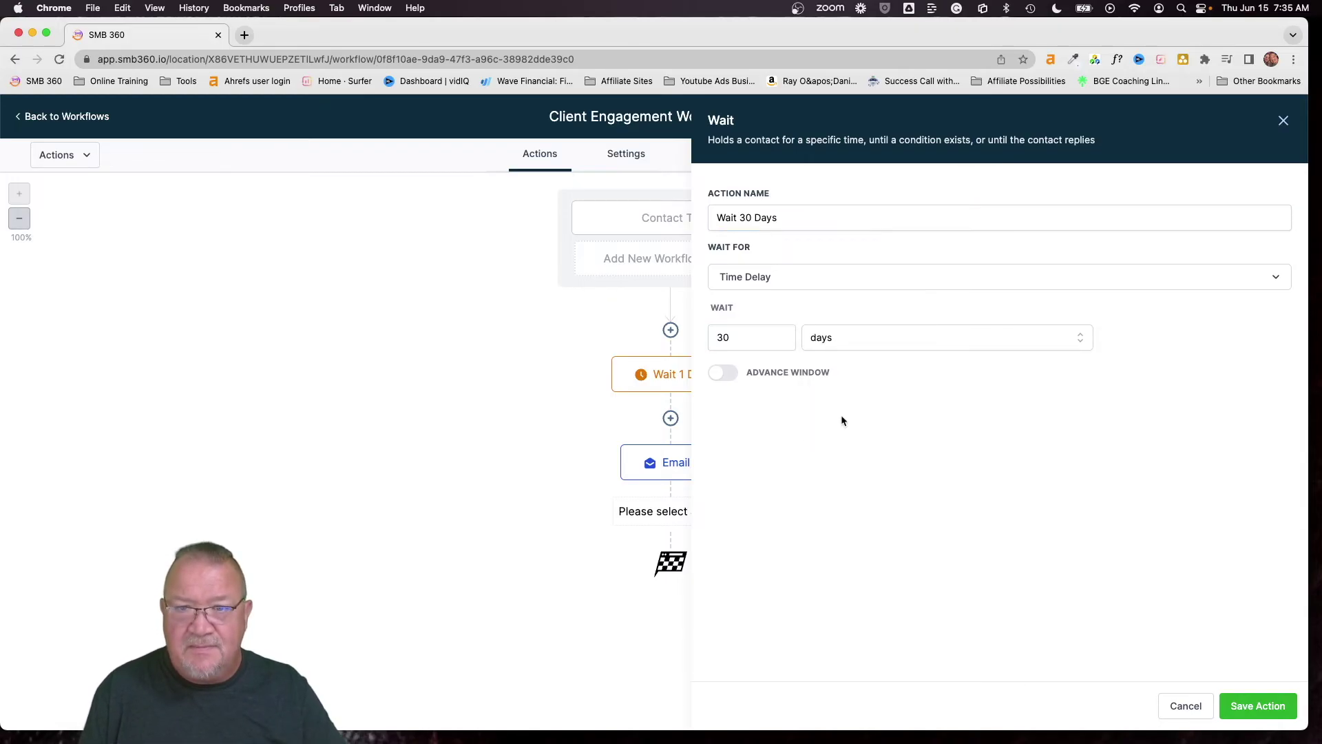
click(1258, 706)
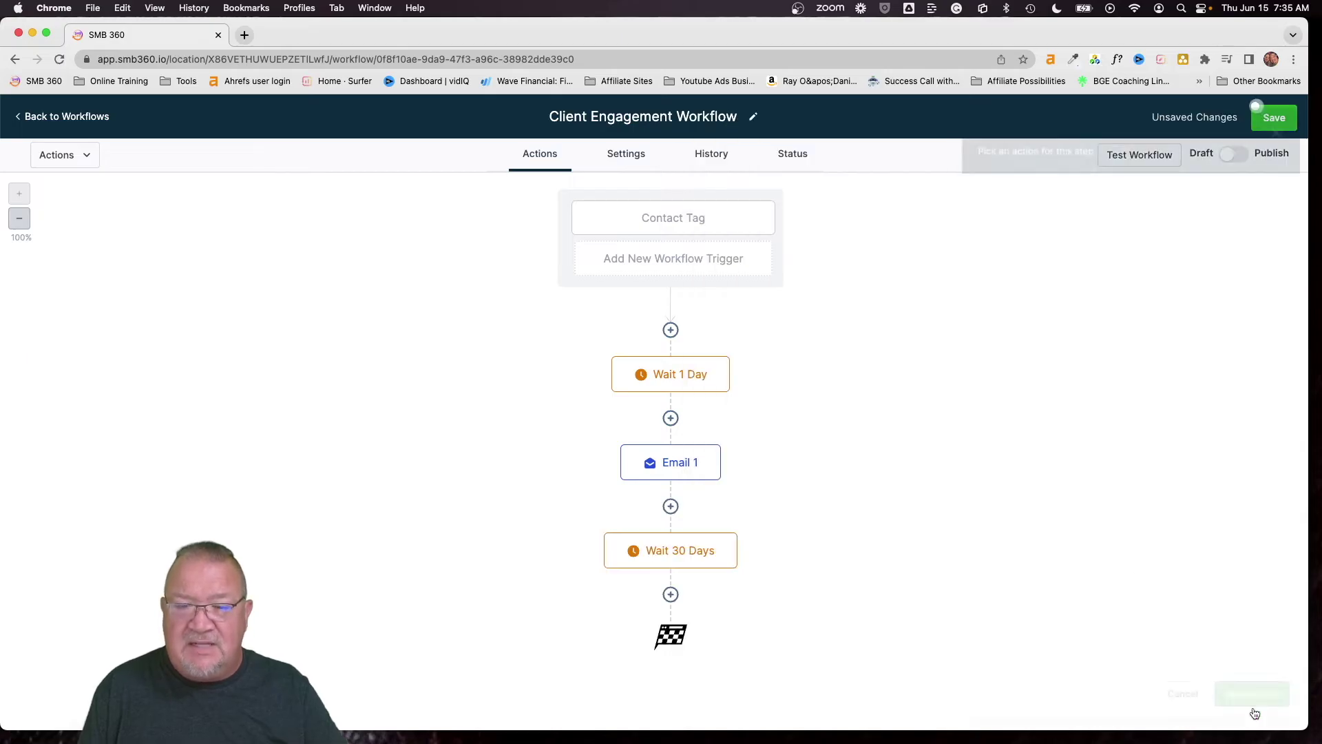
click(670, 597)
Make the new step a Send Email action named Email 2
click(1024, 471)
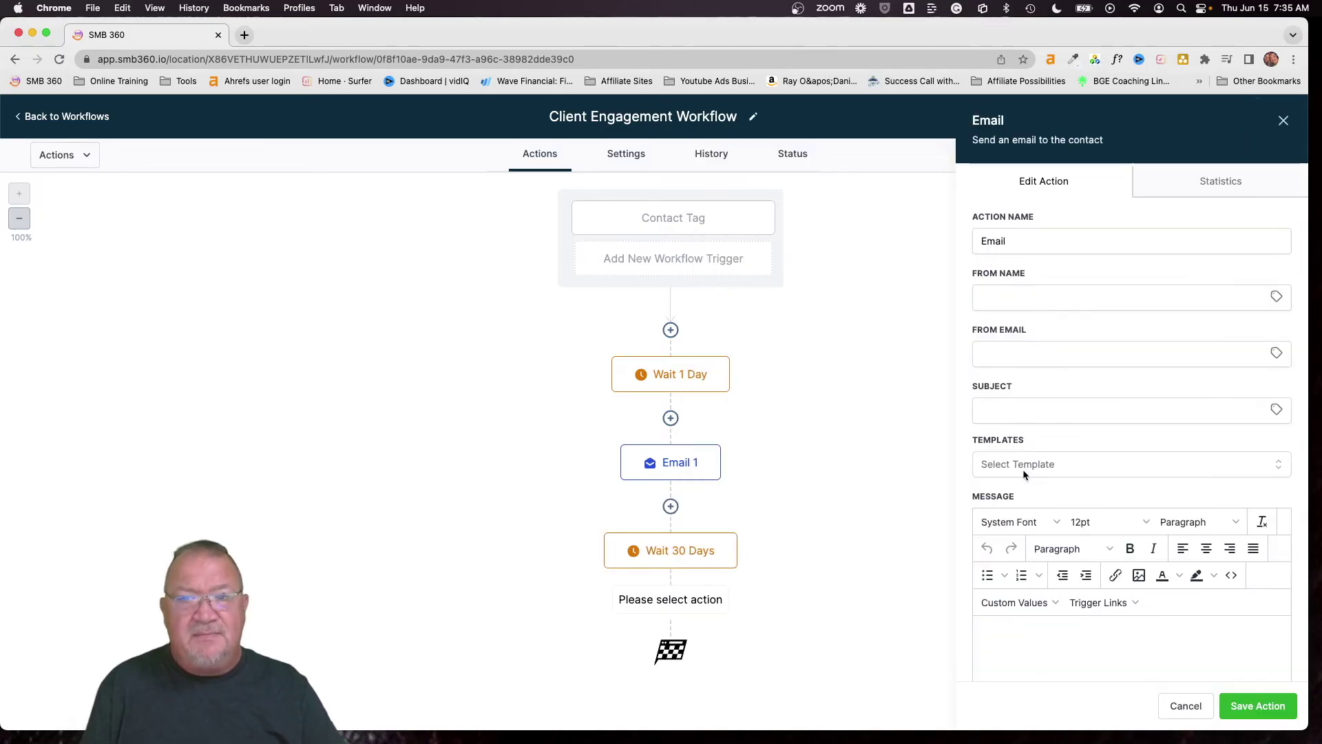
click(1278, 298)
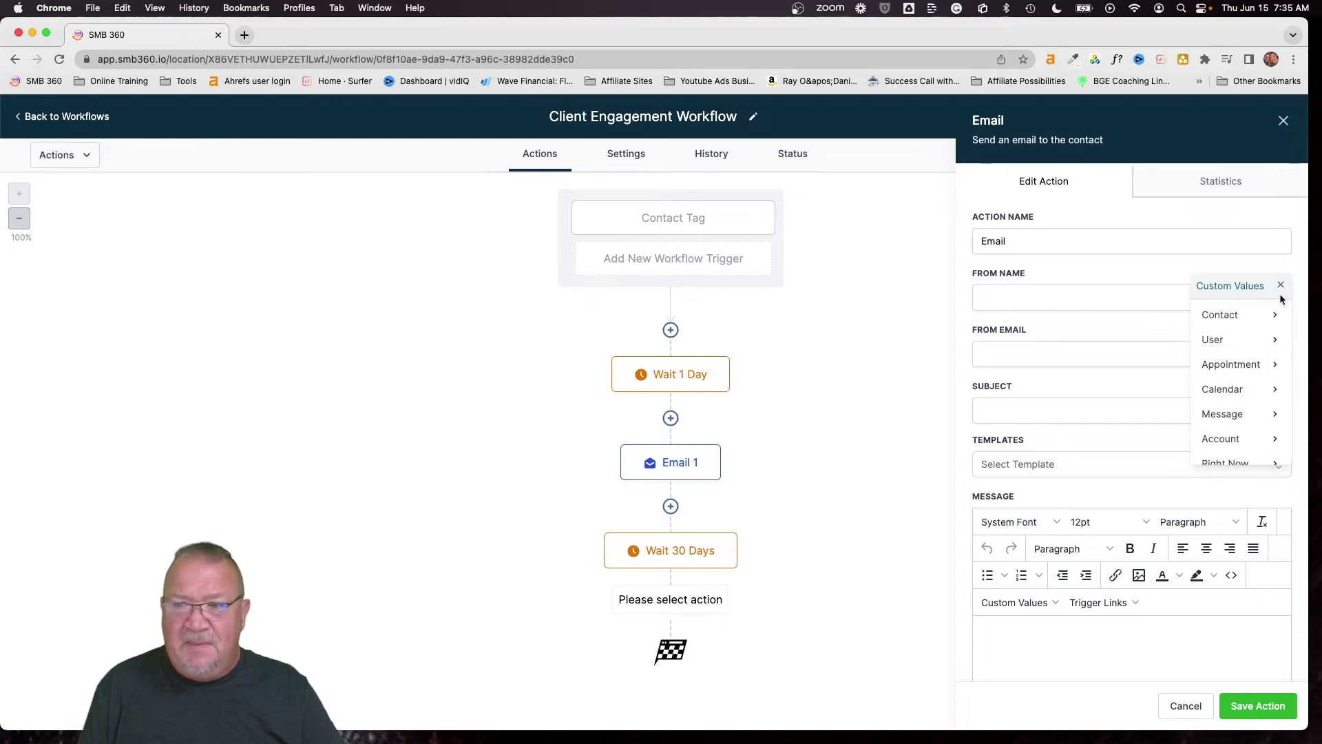
click(1079, 250)
text(2)
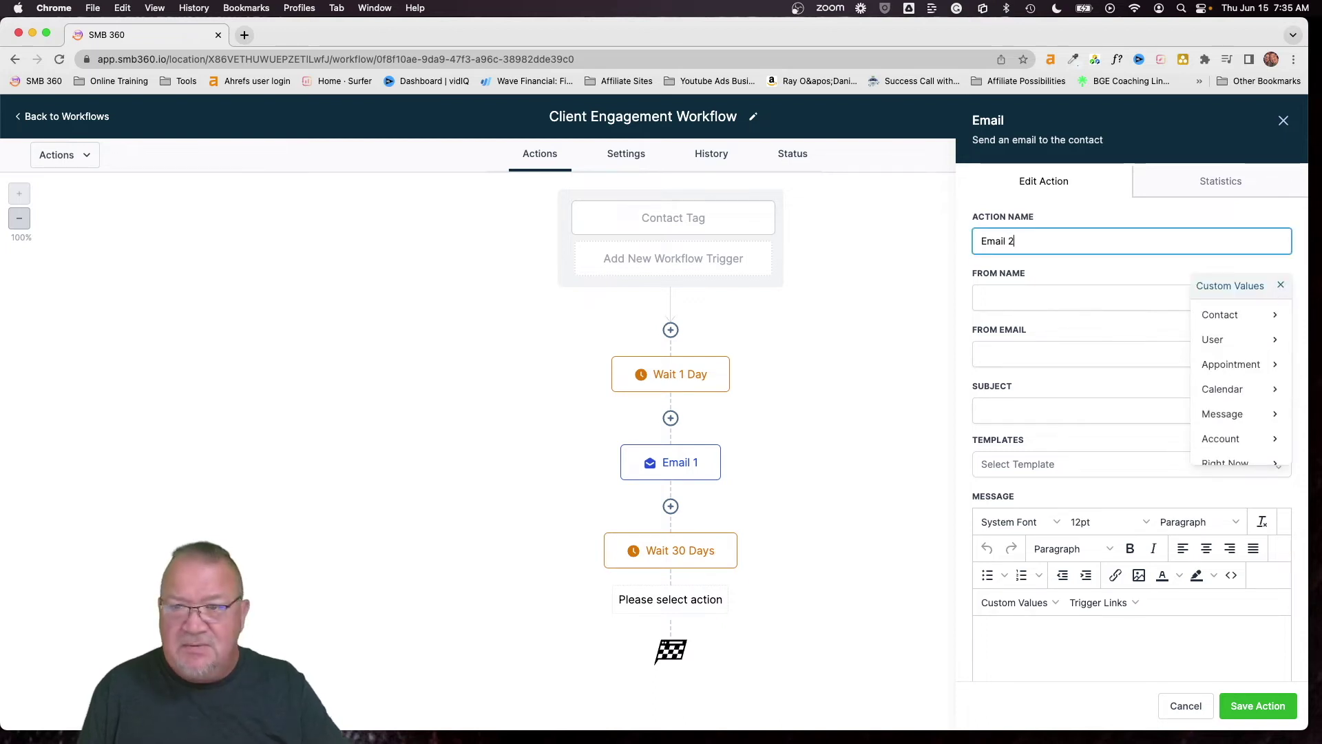
Set the sender name and sender email to the account's name and email custom values
click(1096, 300)
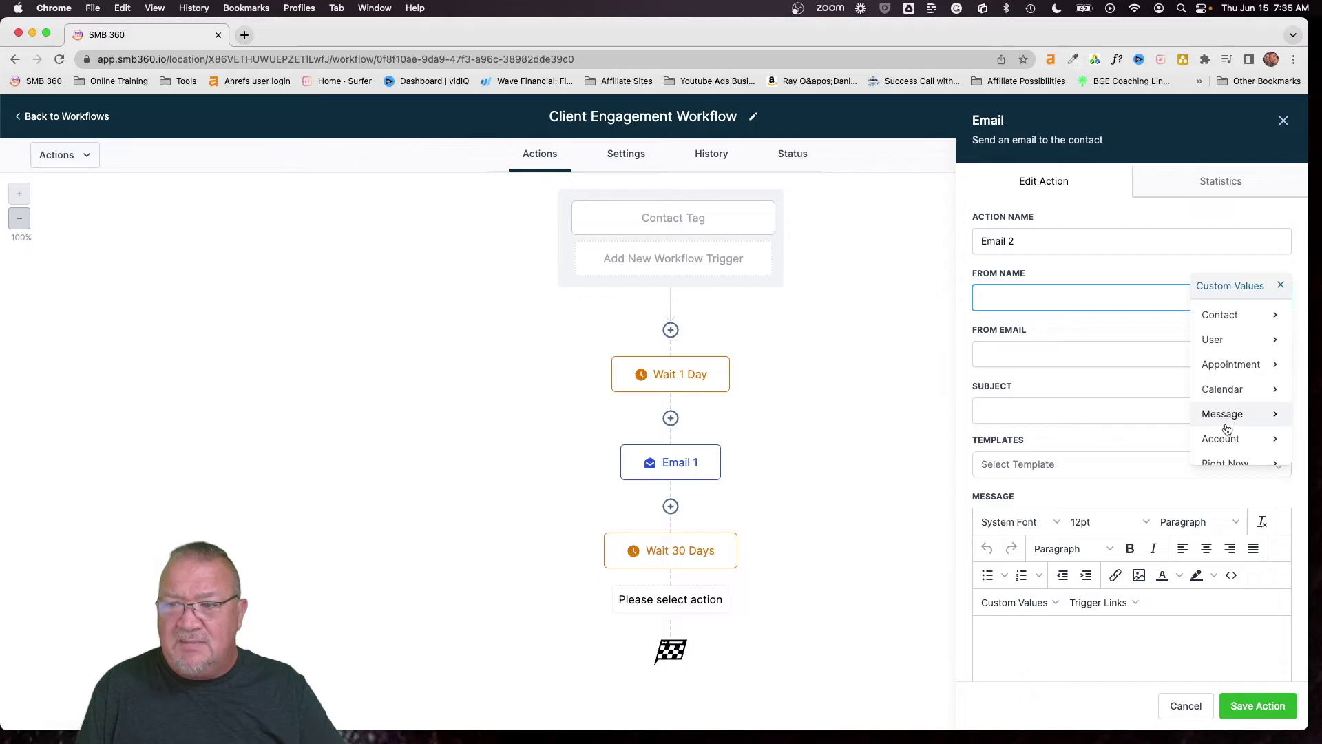
mouse_move(1215, 435)
click(1205, 314)
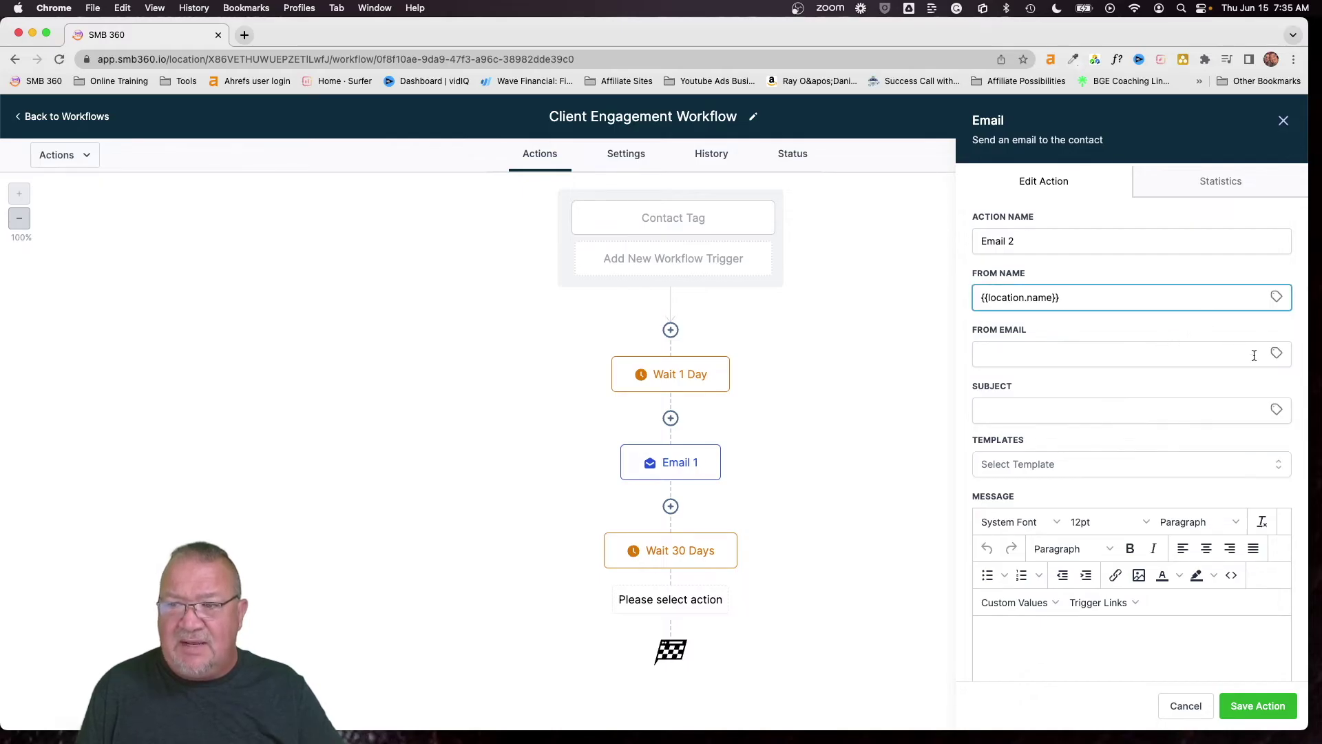
click(1277, 353)
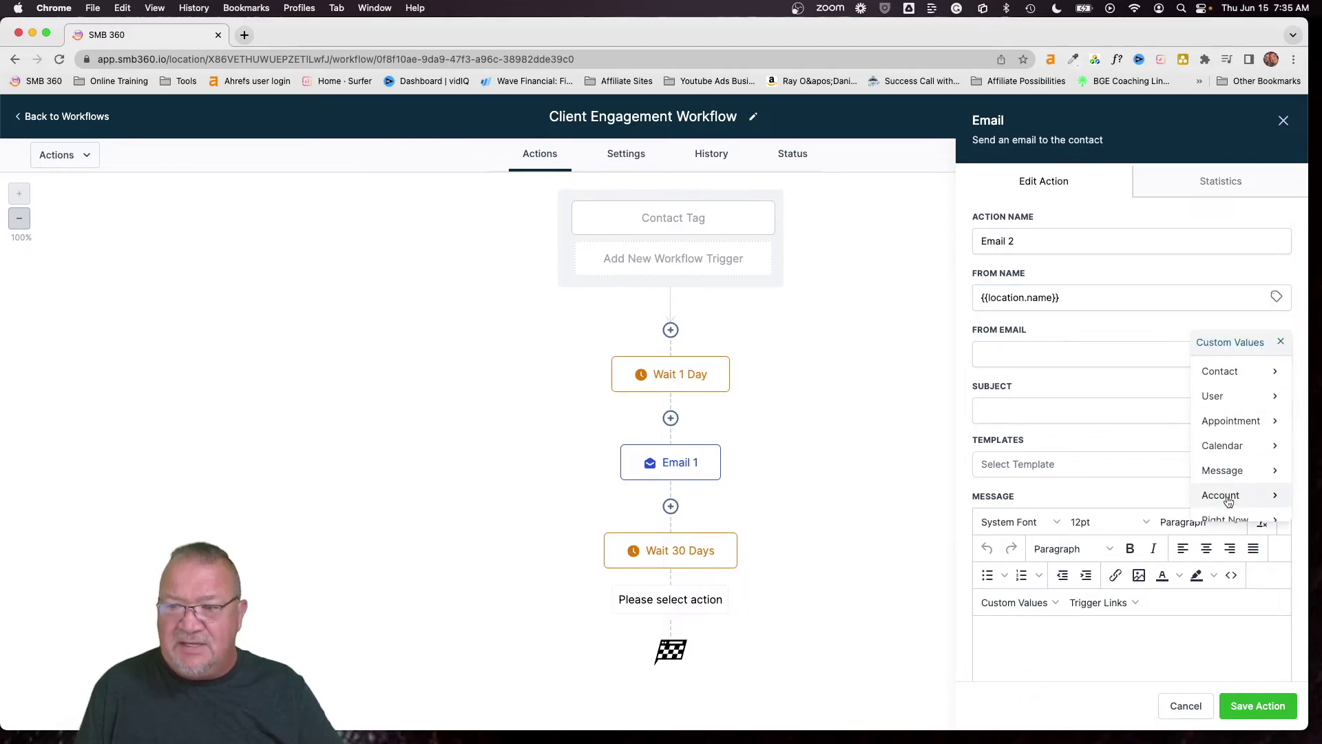
mouse_move(1230, 502)
scroll(1222, 490, down, 3)
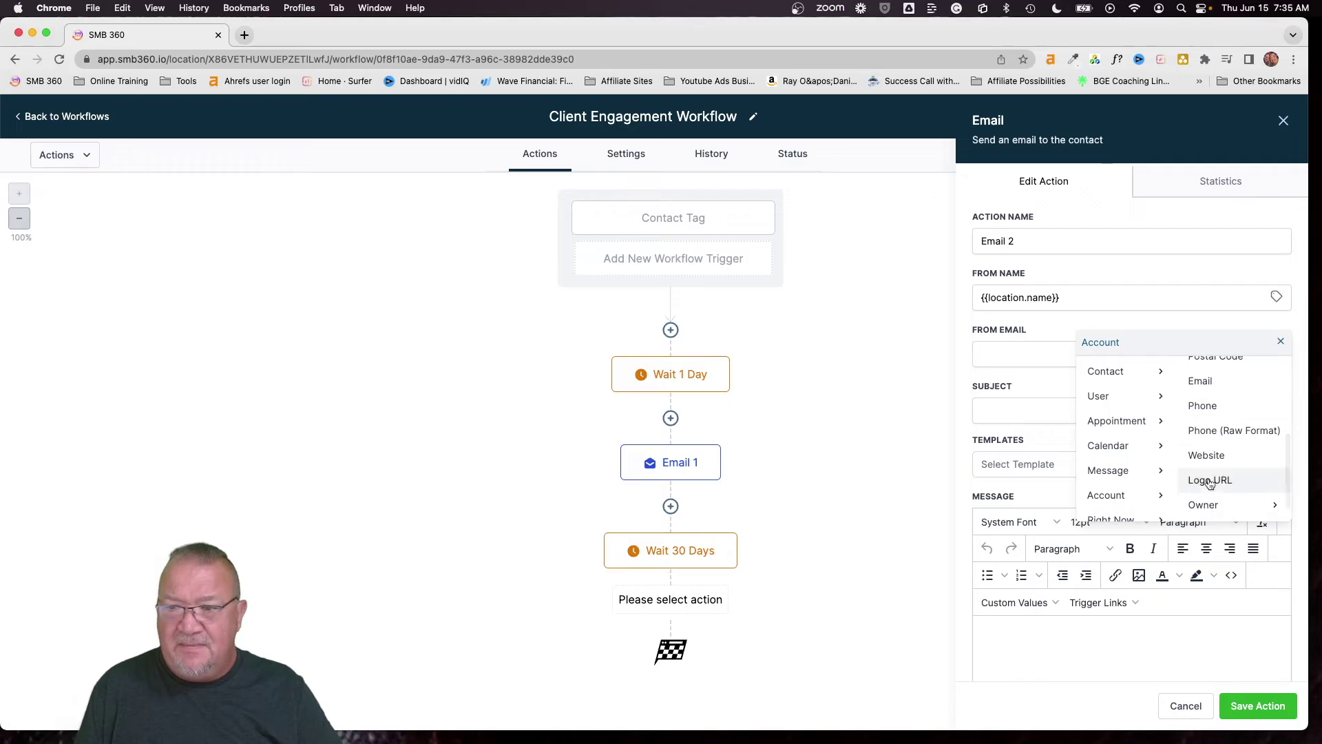
click(1200, 381)
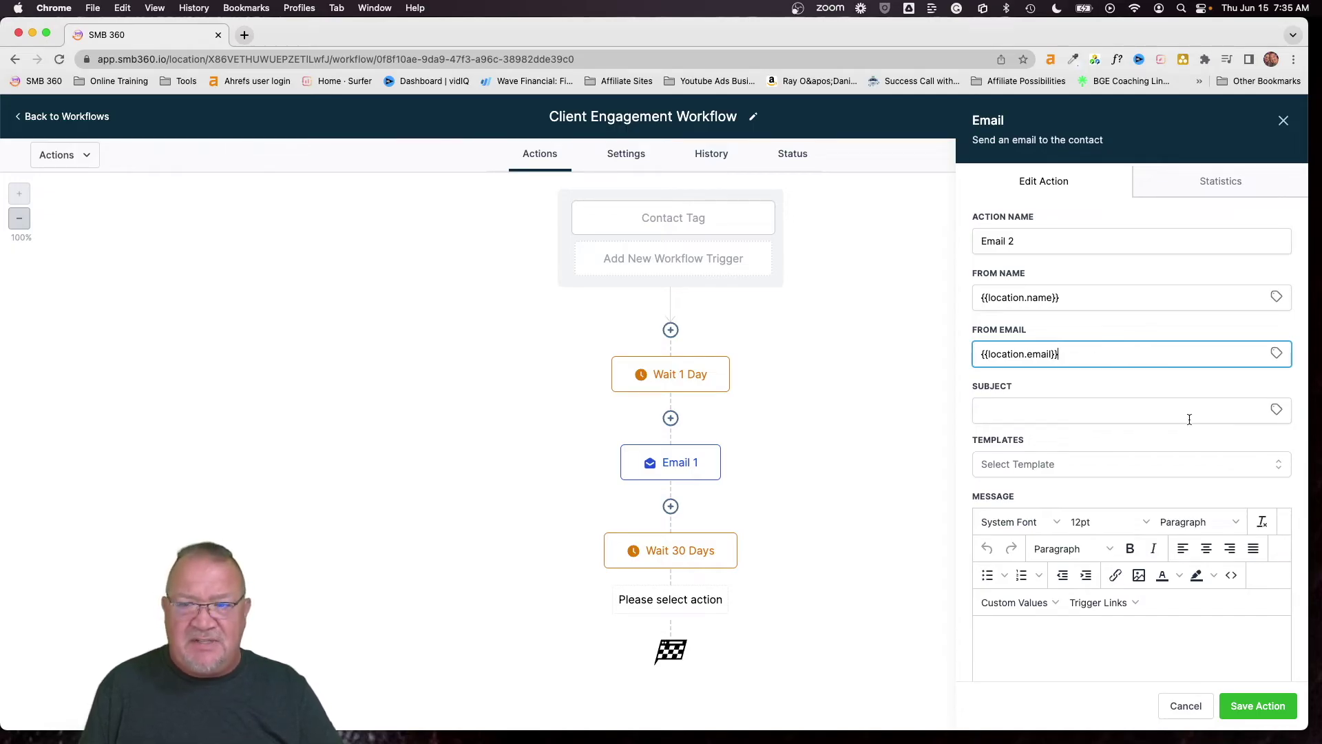
Choose the Client Engagement 2 template and save the Email 2 step
click(1023, 464)
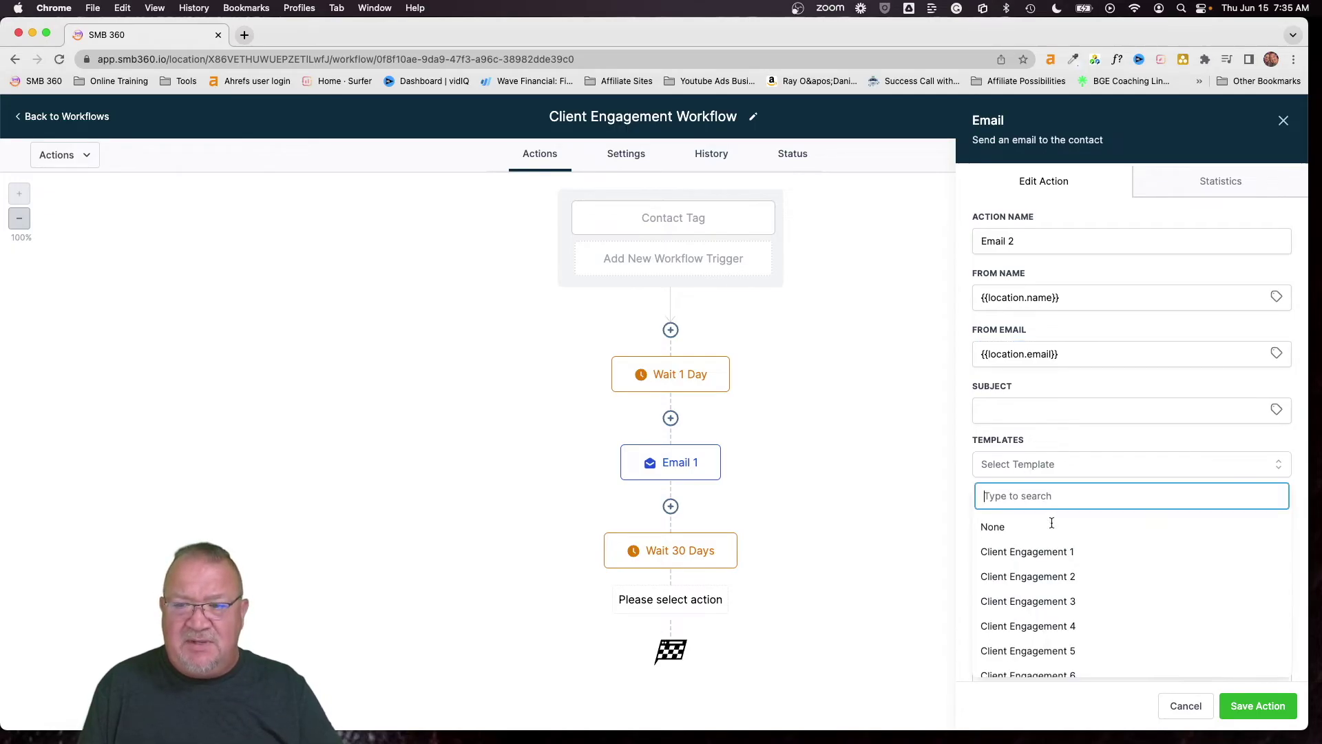
click(1054, 587)
click(1268, 720)
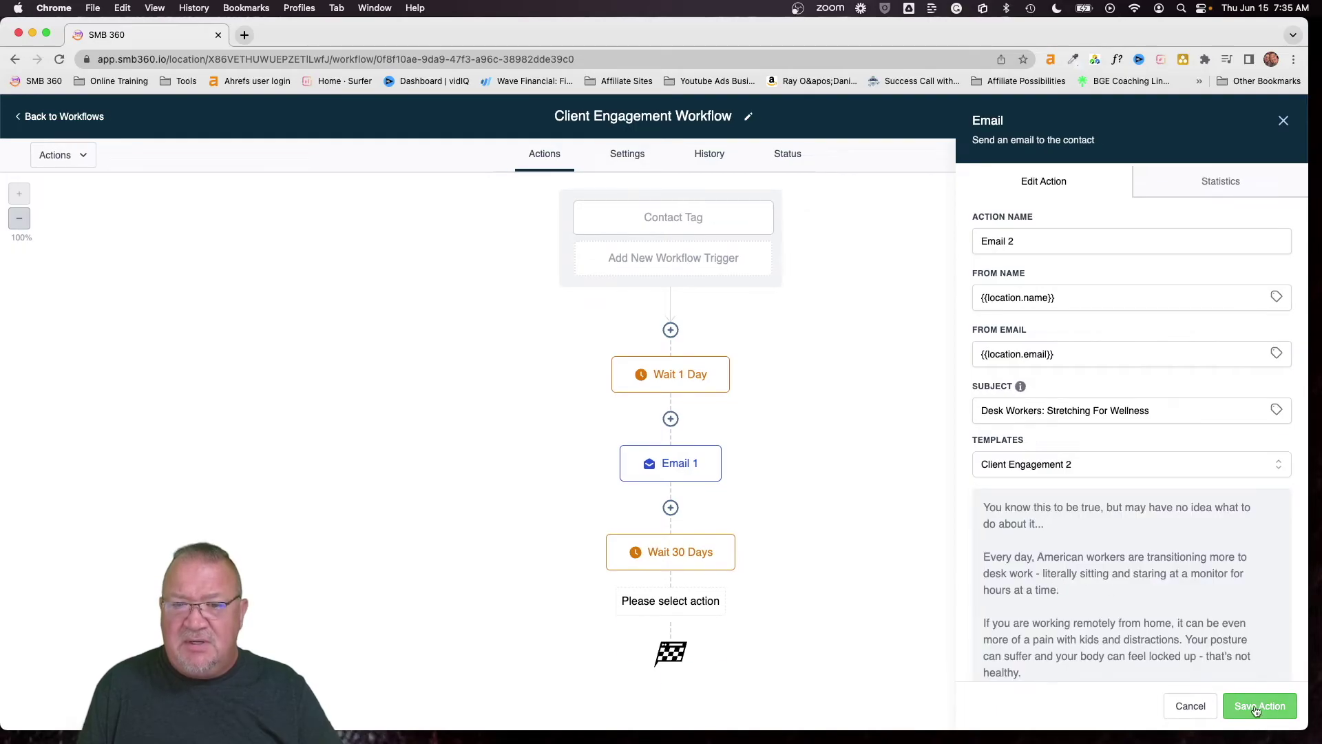
click(1256, 706)
scroll(837, 581, down, 2)
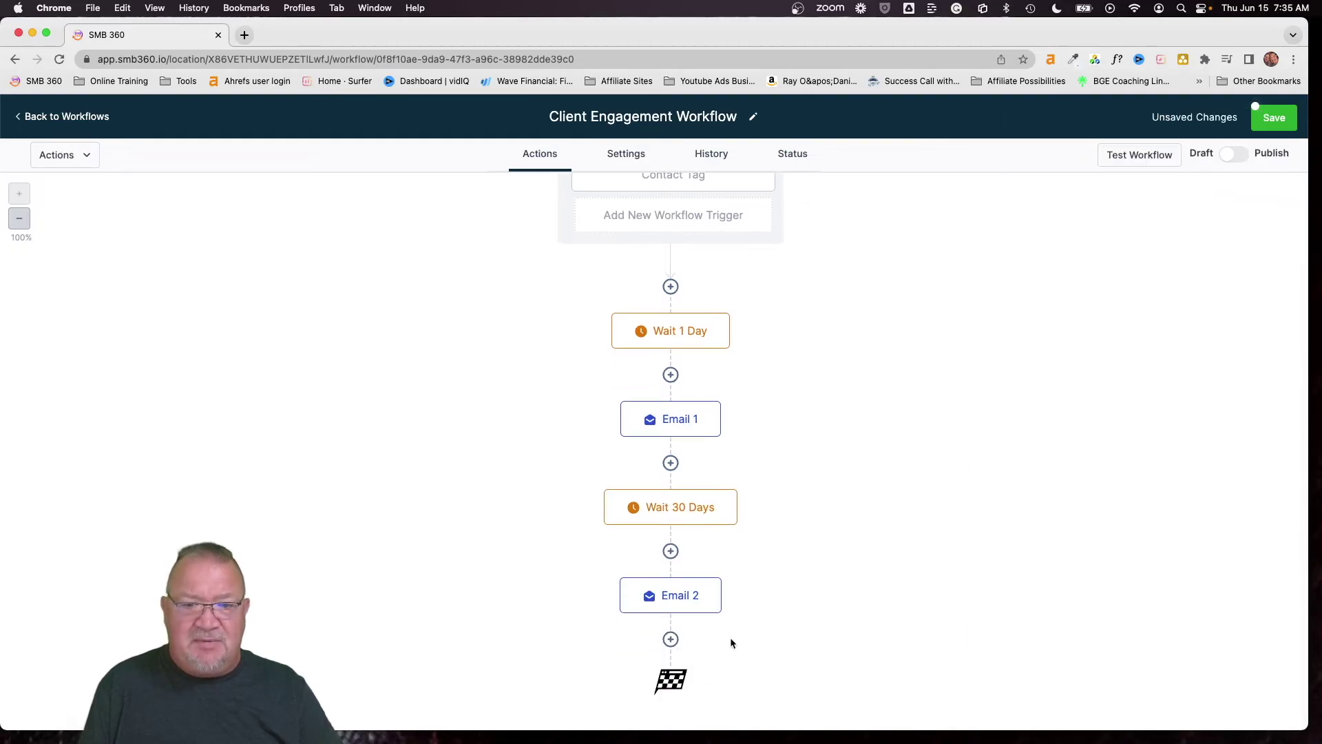
Add a Wait step after Email 2, named Wait 30 Days, with a 30-day delay
click(670, 640)
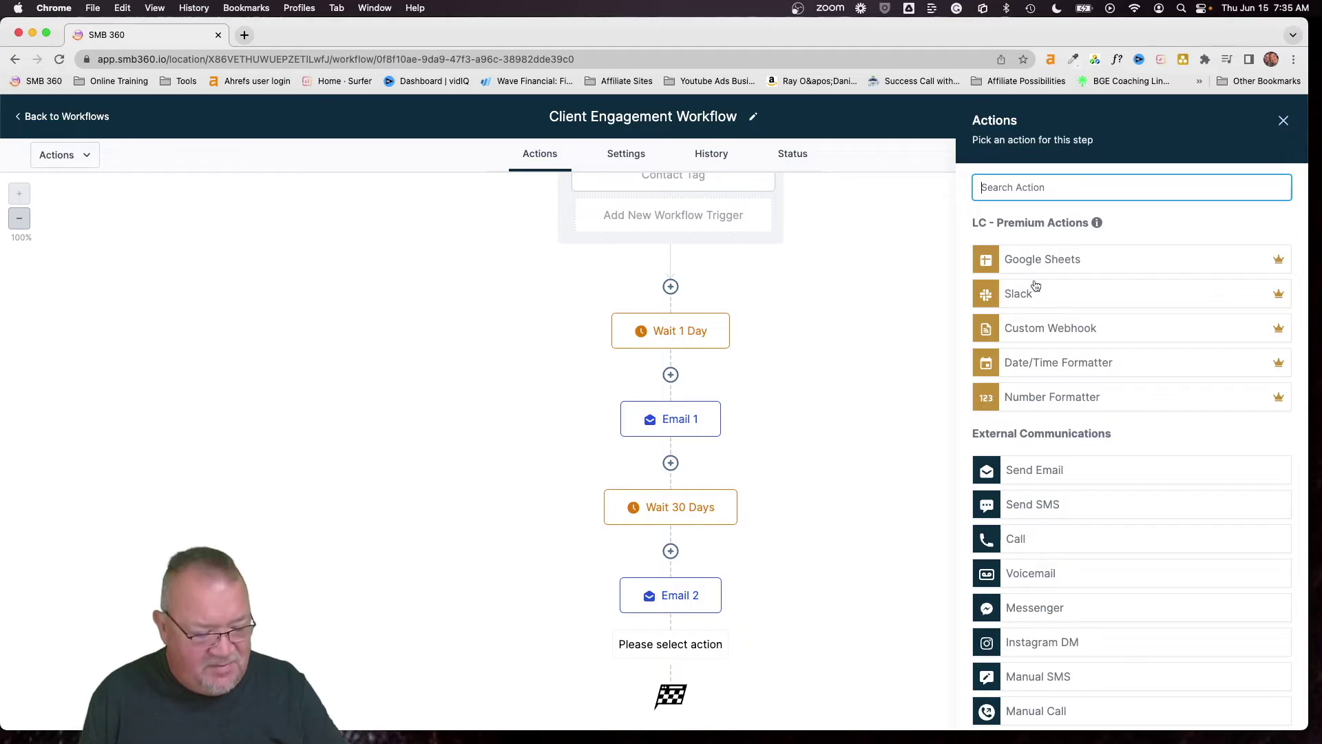
text(wait)
click(1027, 248)
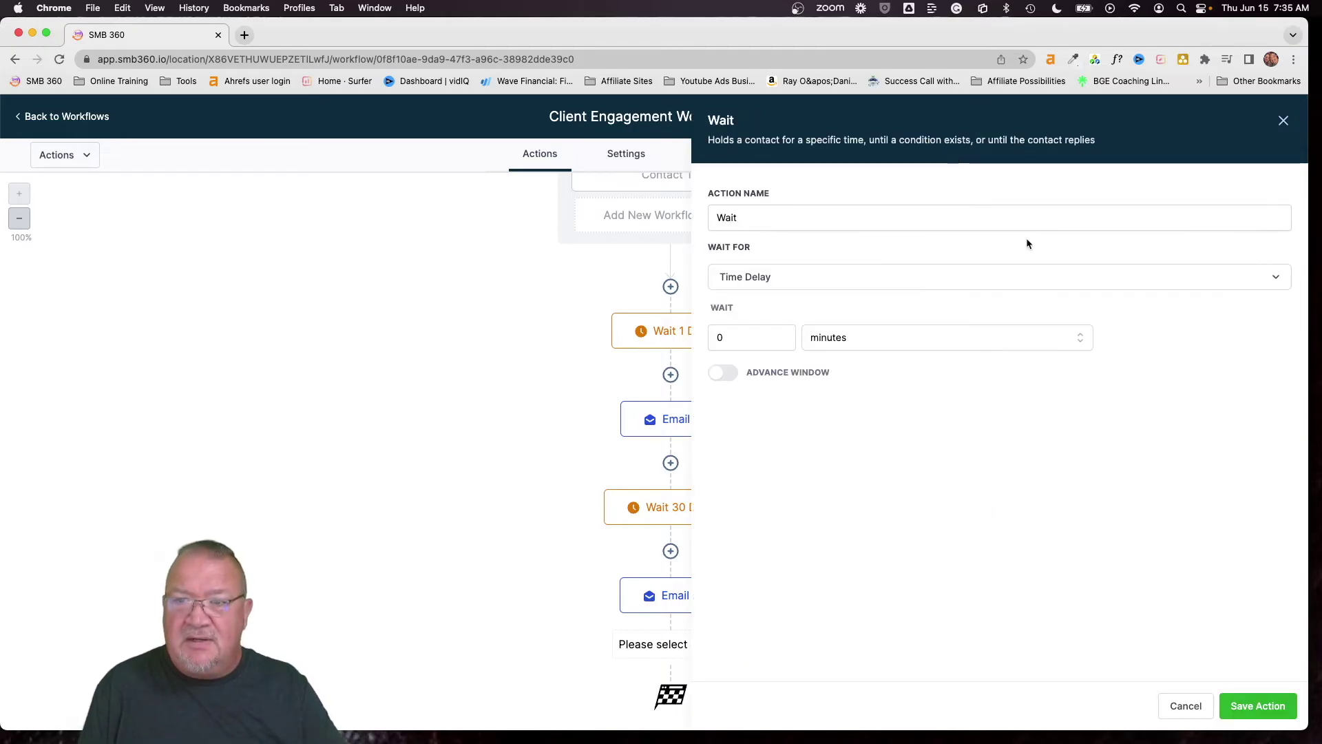
click(779, 219)
text(30 Da)
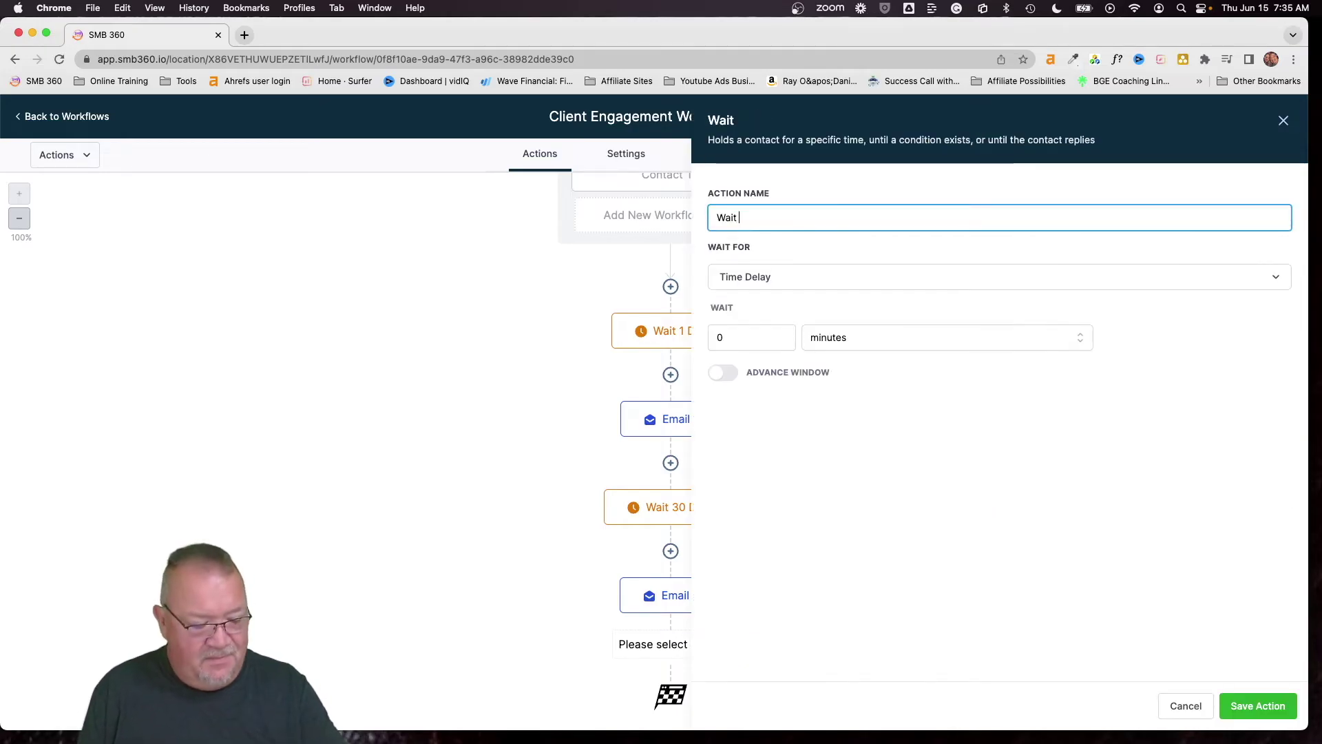
text(ys)
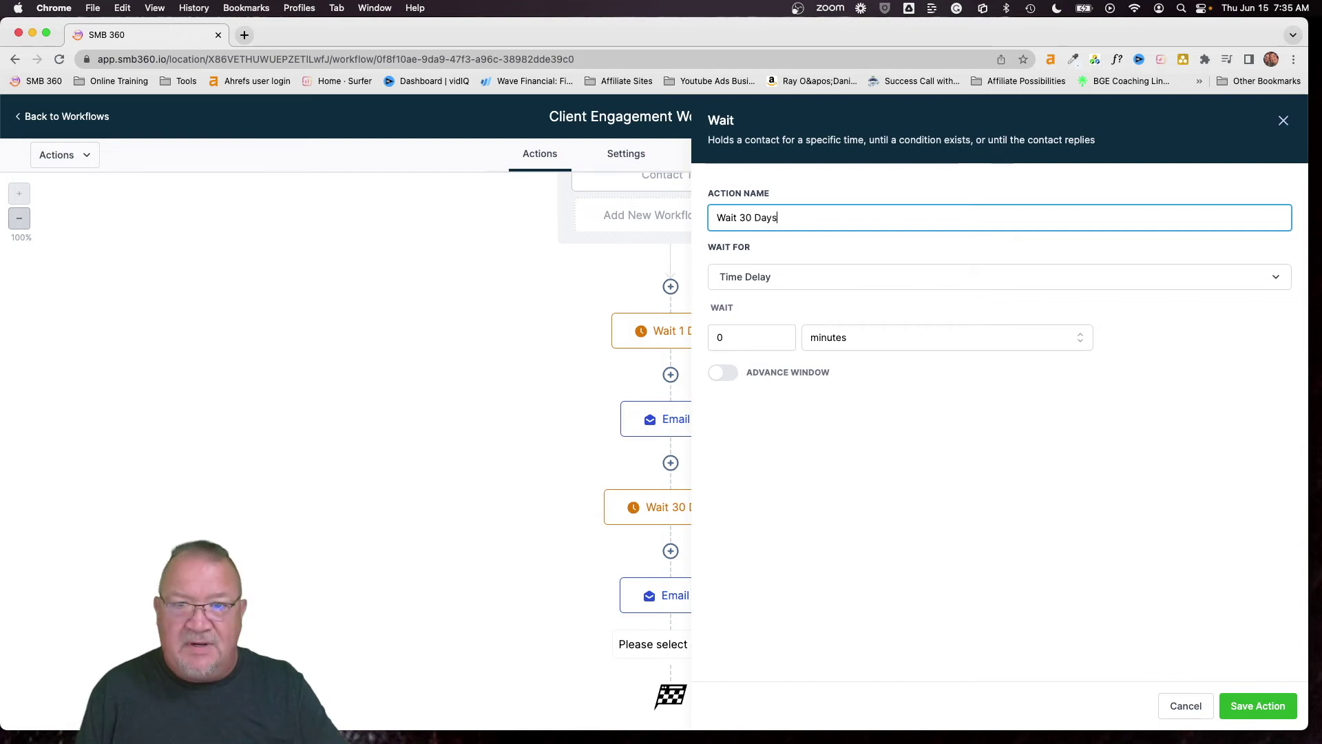
click(720, 337)
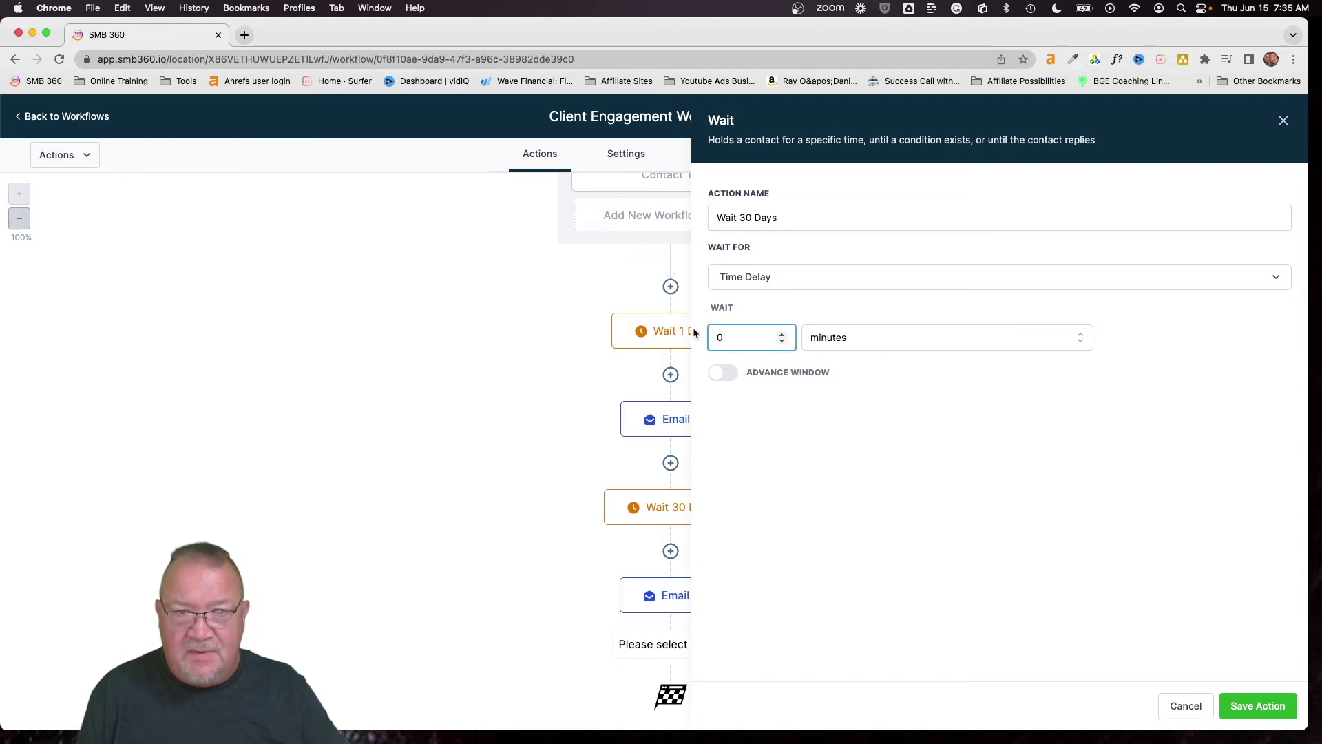
text(3)
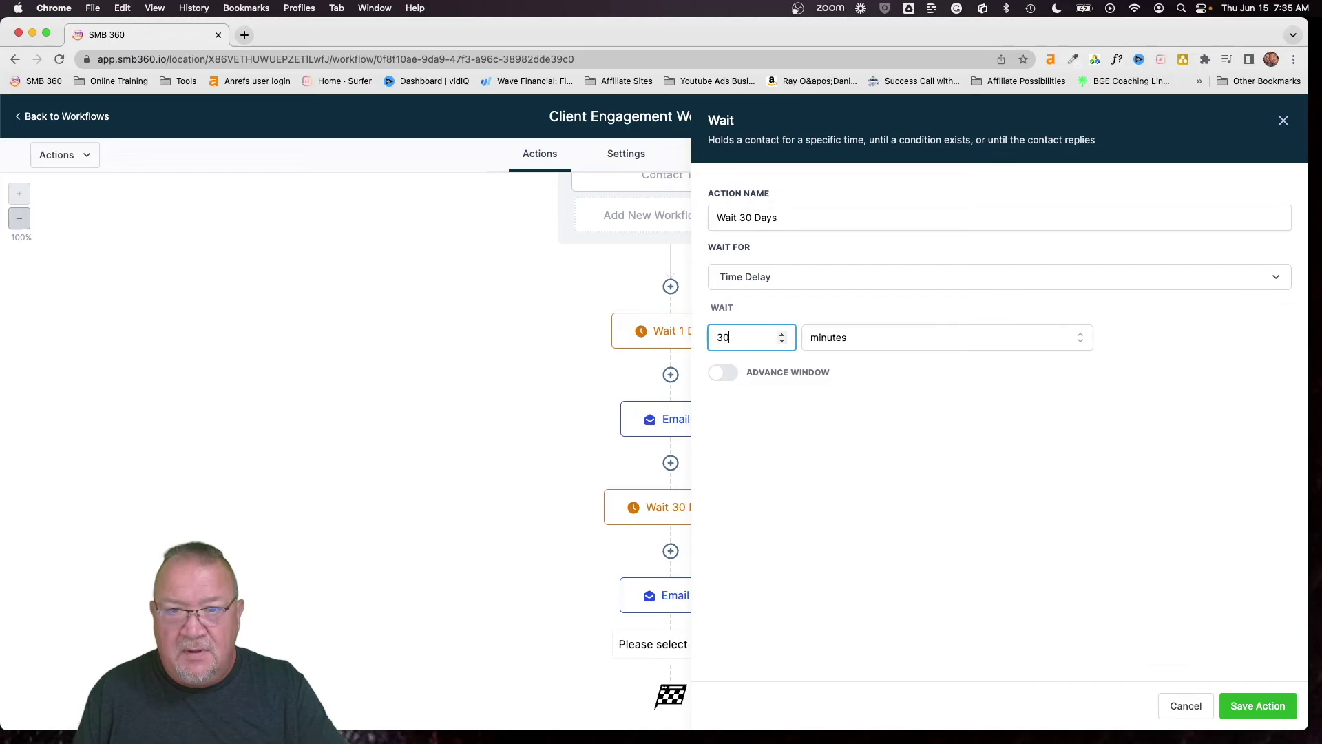
click(841, 339)
click(841, 428)
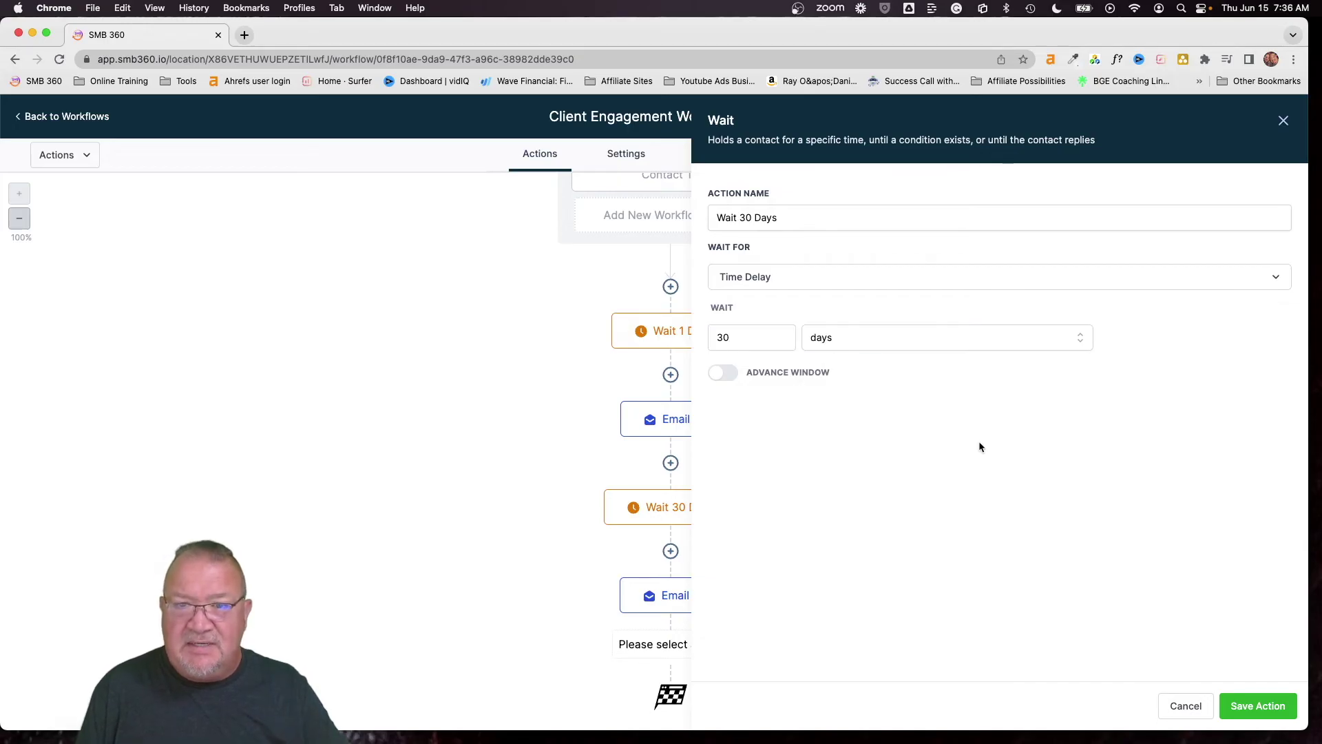
click(1236, 705)
Add a Send Email step after the second wait and name it Email 3
scroll(807, 565, down, 2)
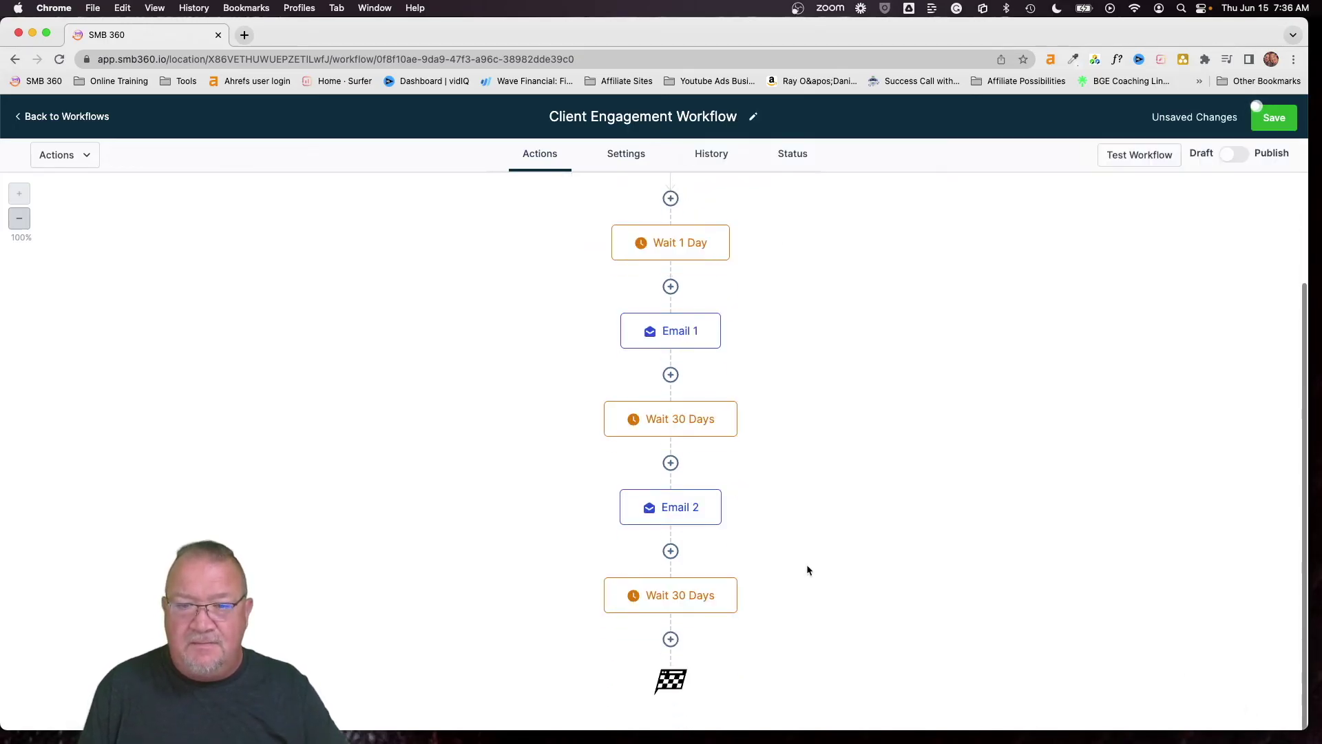
click(671, 640)
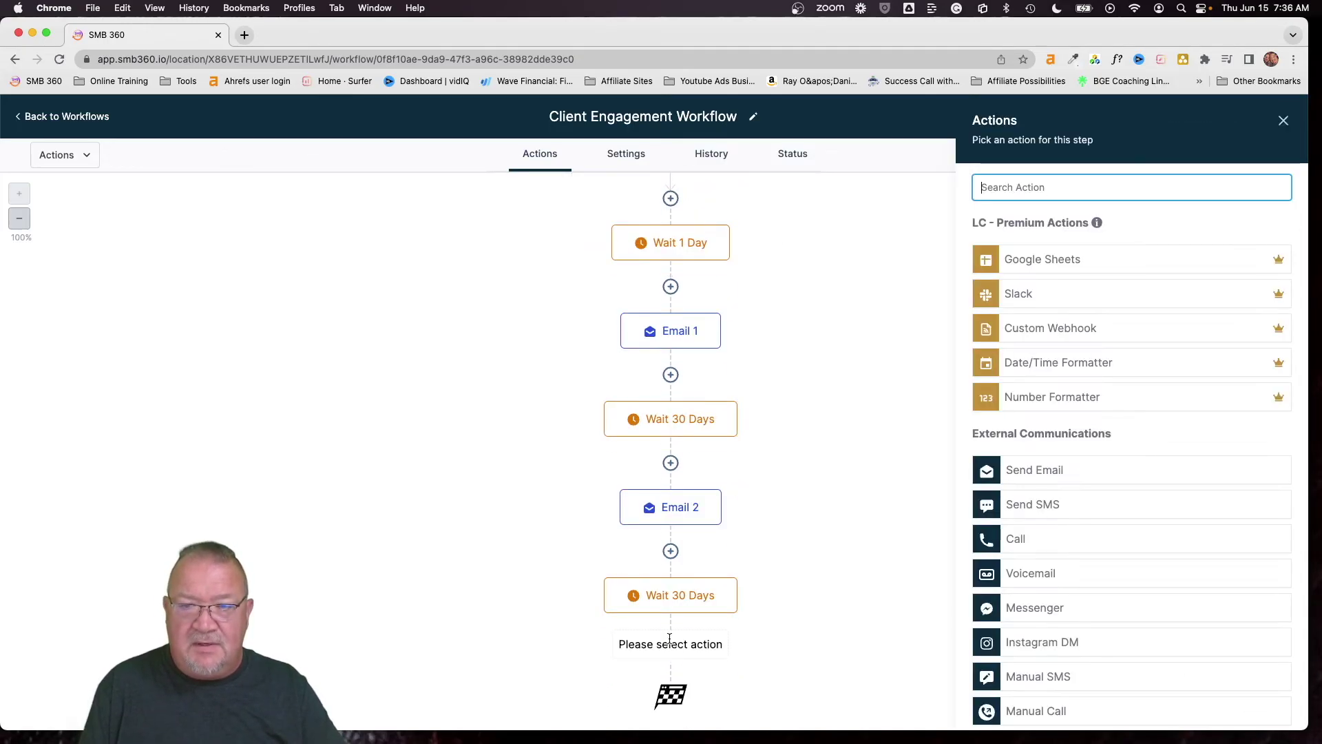
click(1036, 468)
click(1277, 296)
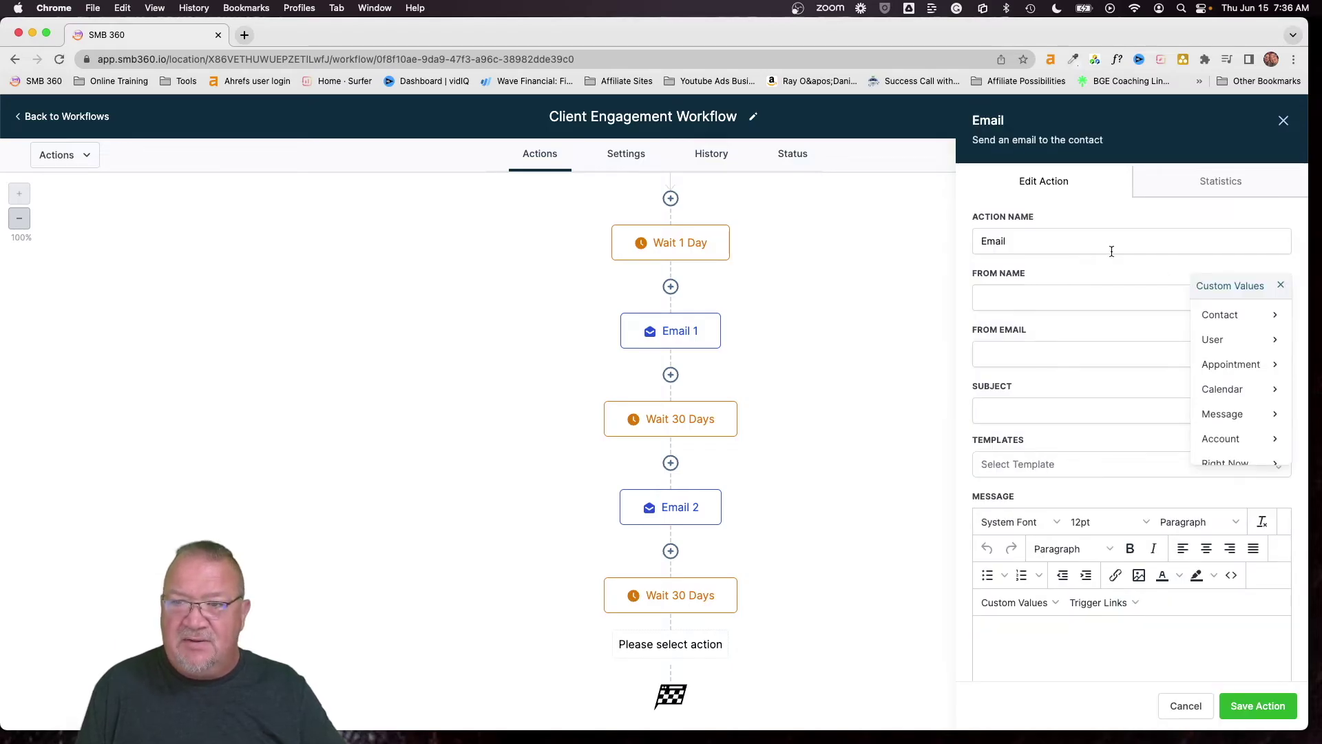
click(1096, 245)
text(3)
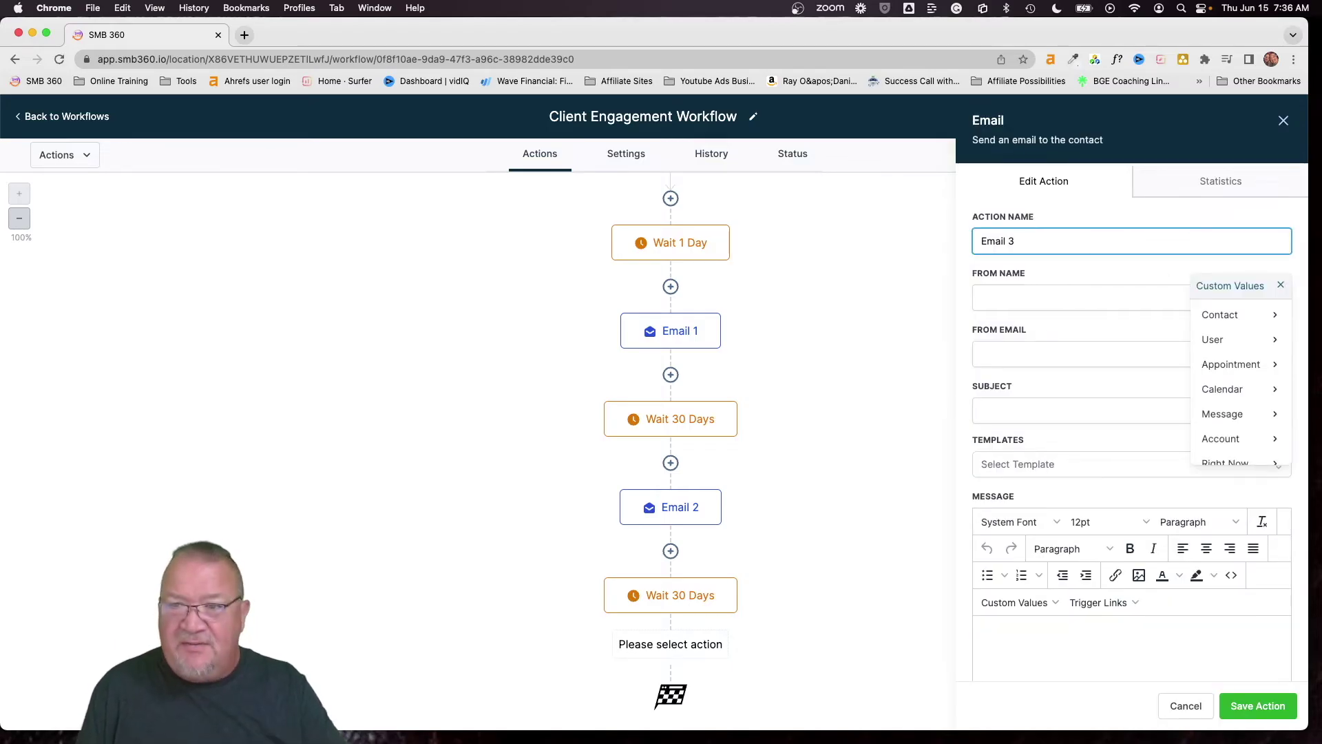
Set the sender name and sender email to the account's name and email custom values
click(1079, 292)
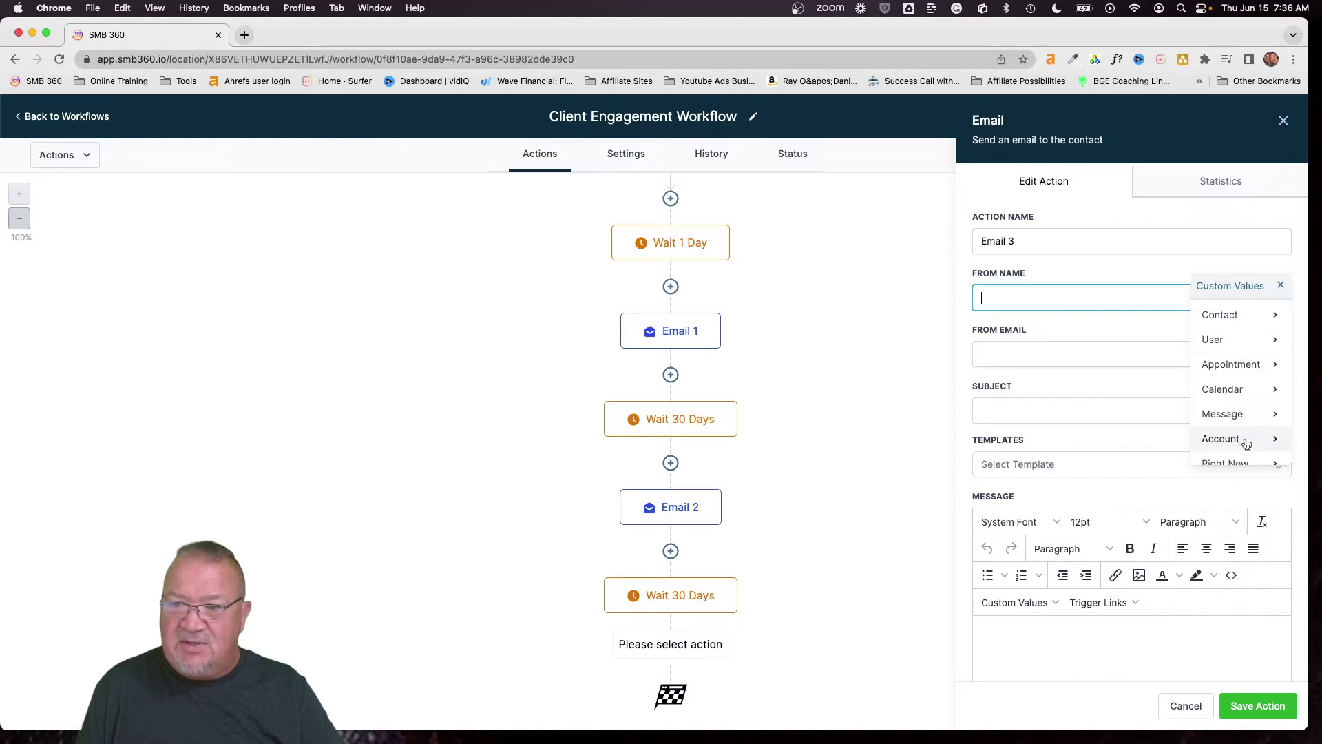
mouse_move(1247, 442)
click(1219, 313)
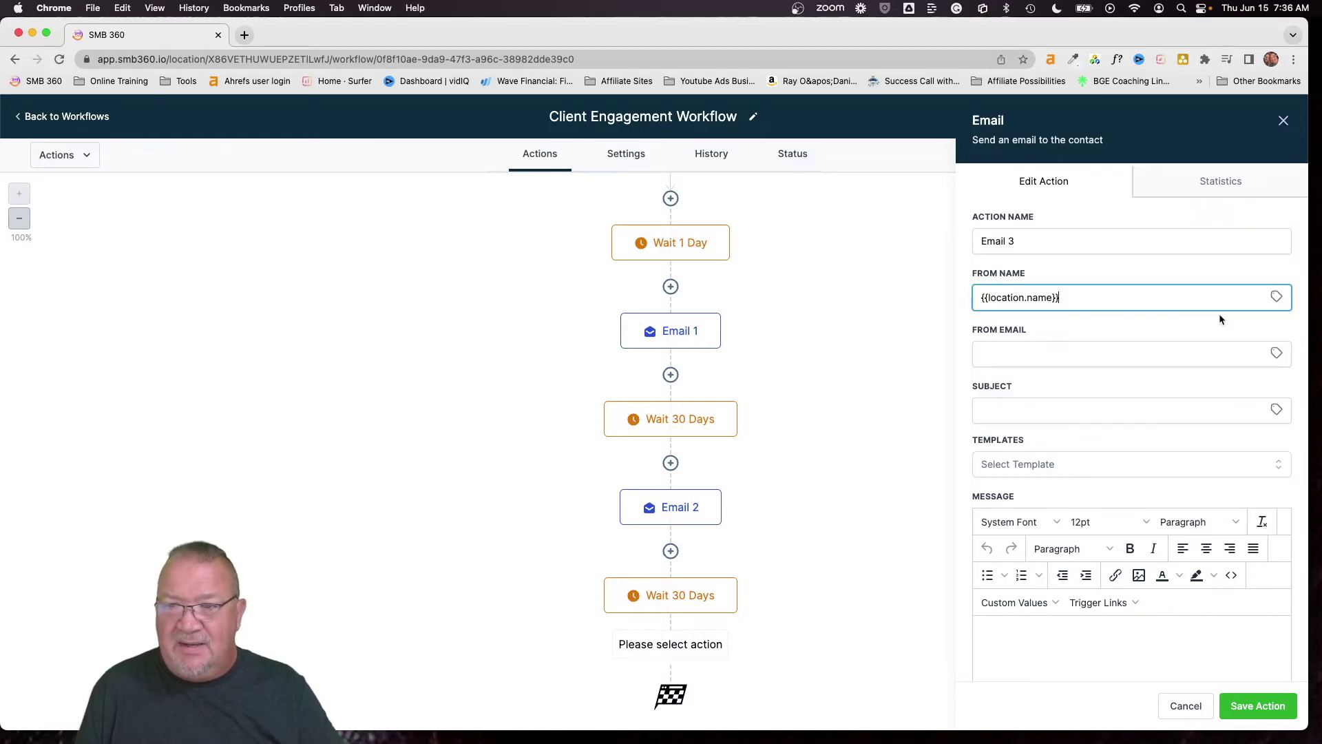
click(1278, 354)
mouse_move(1229, 496)
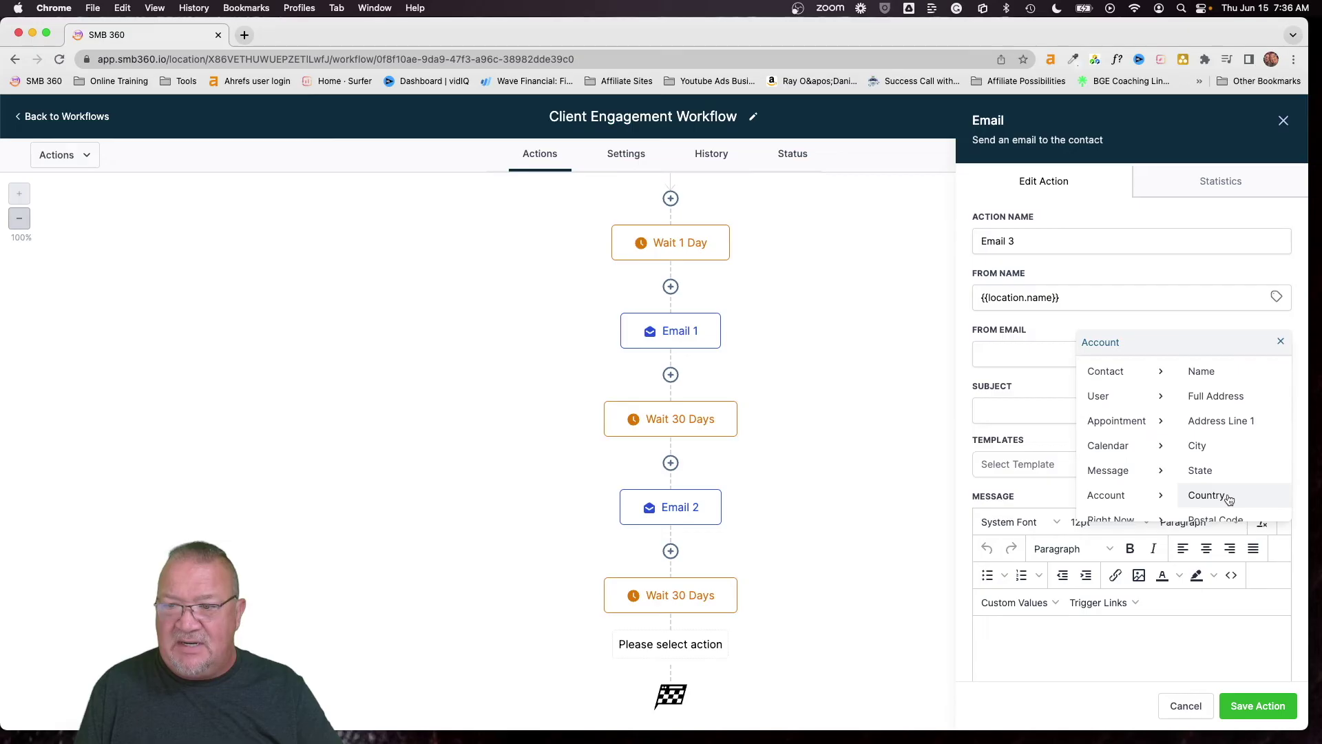
scroll(1225, 474, down, 3)
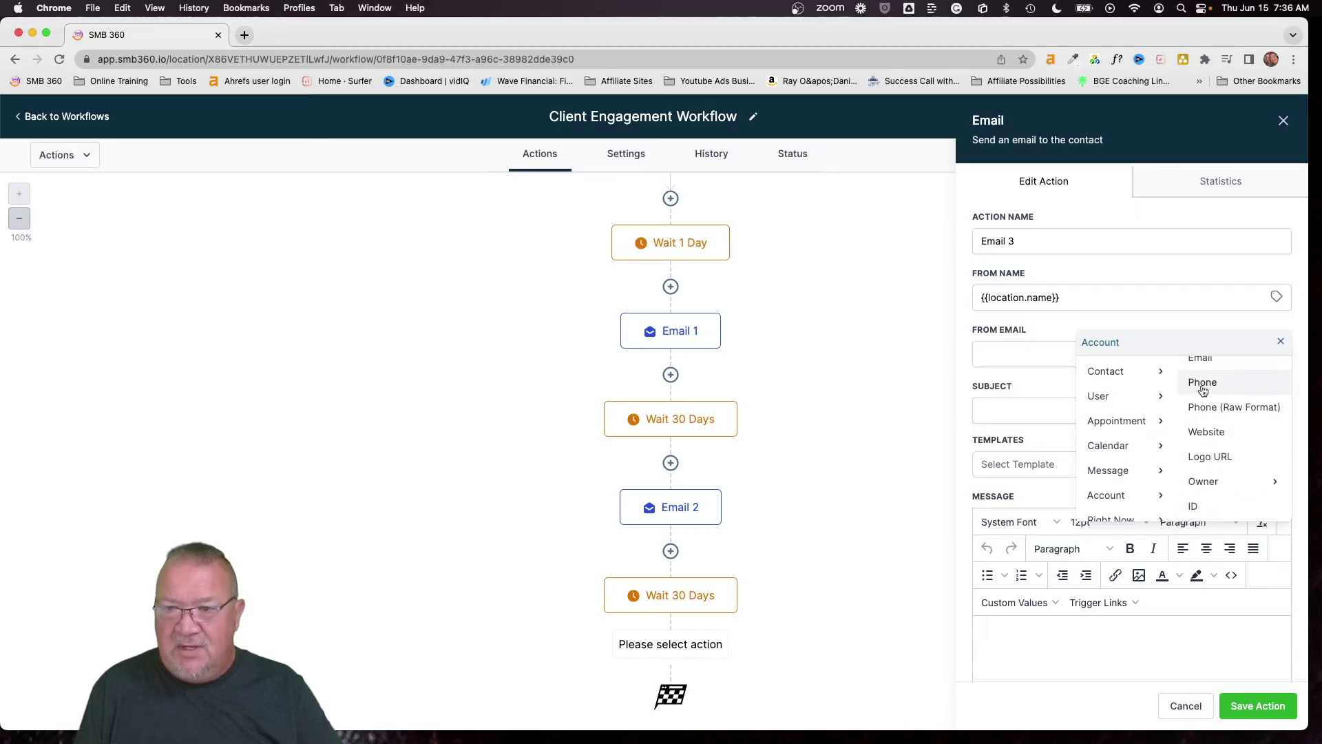
click(1200, 361)
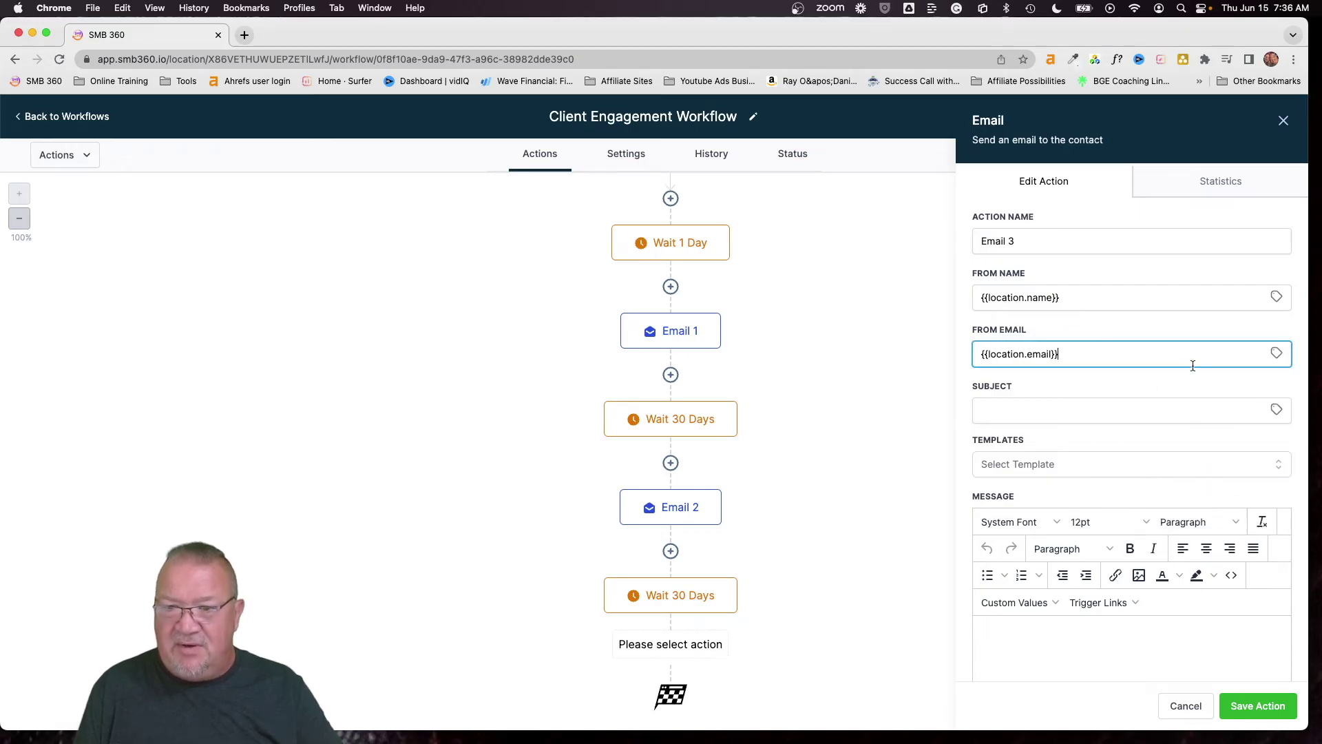
Choose the Client Engagement 3 template and save the Email 3 step
click(1020, 464)
click(1030, 601)
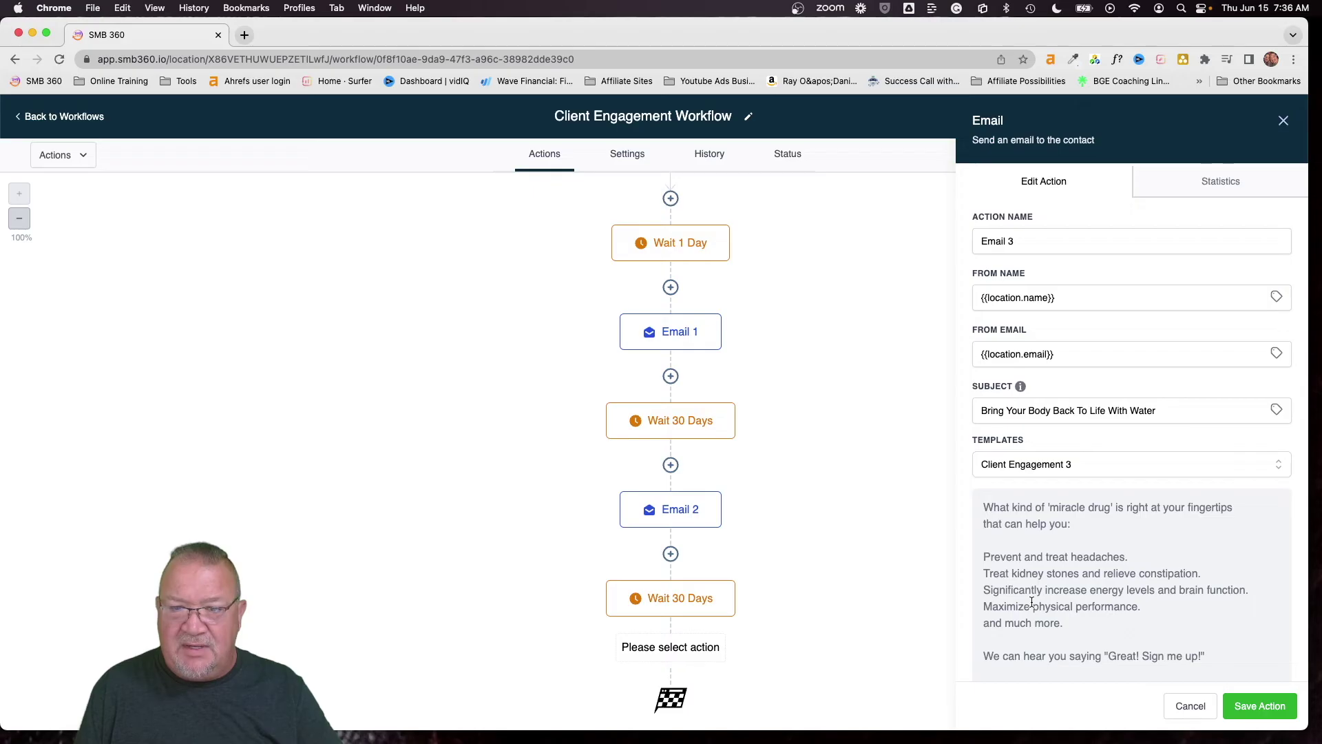
click(1227, 706)
scroll(684, 622, down, 2)
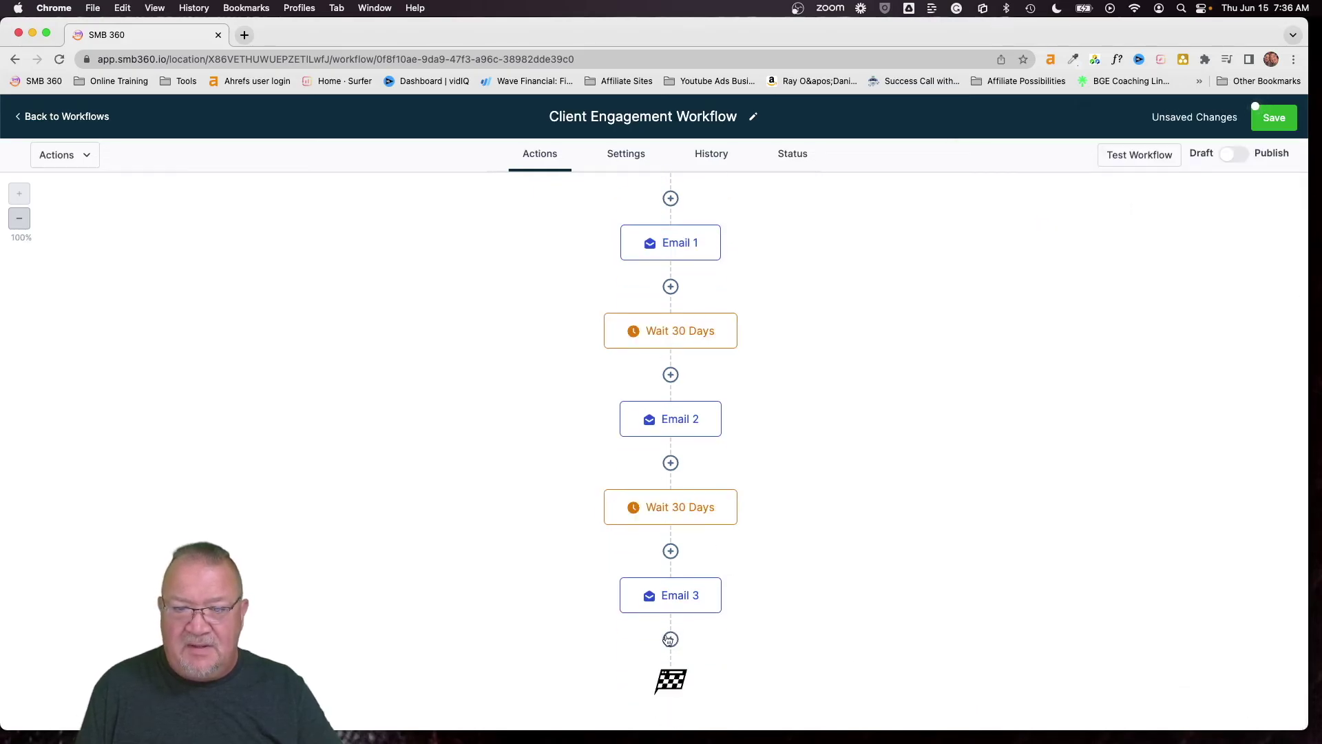
Add a third Wait step after Email 3, named Wait 30 Days, delaying contacts 30 days
click(669, 640)
text(wait)
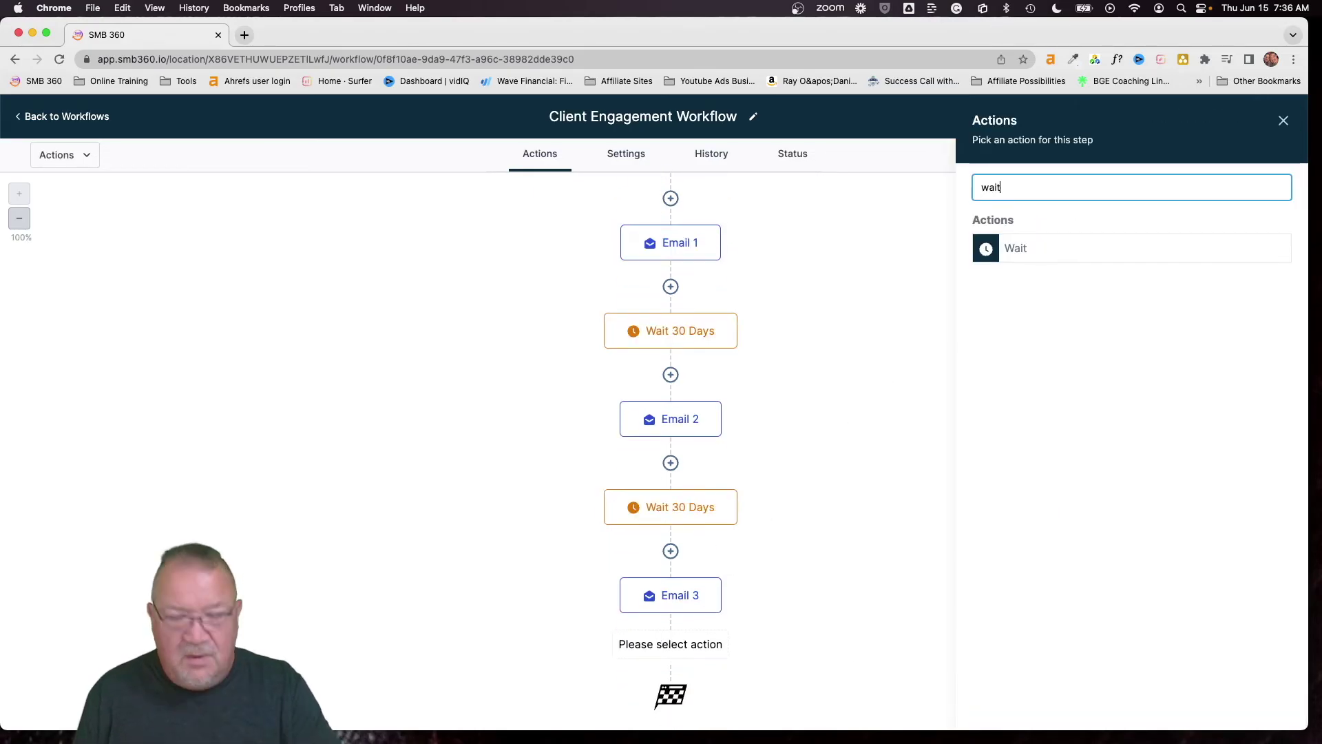
click(1015, 248)
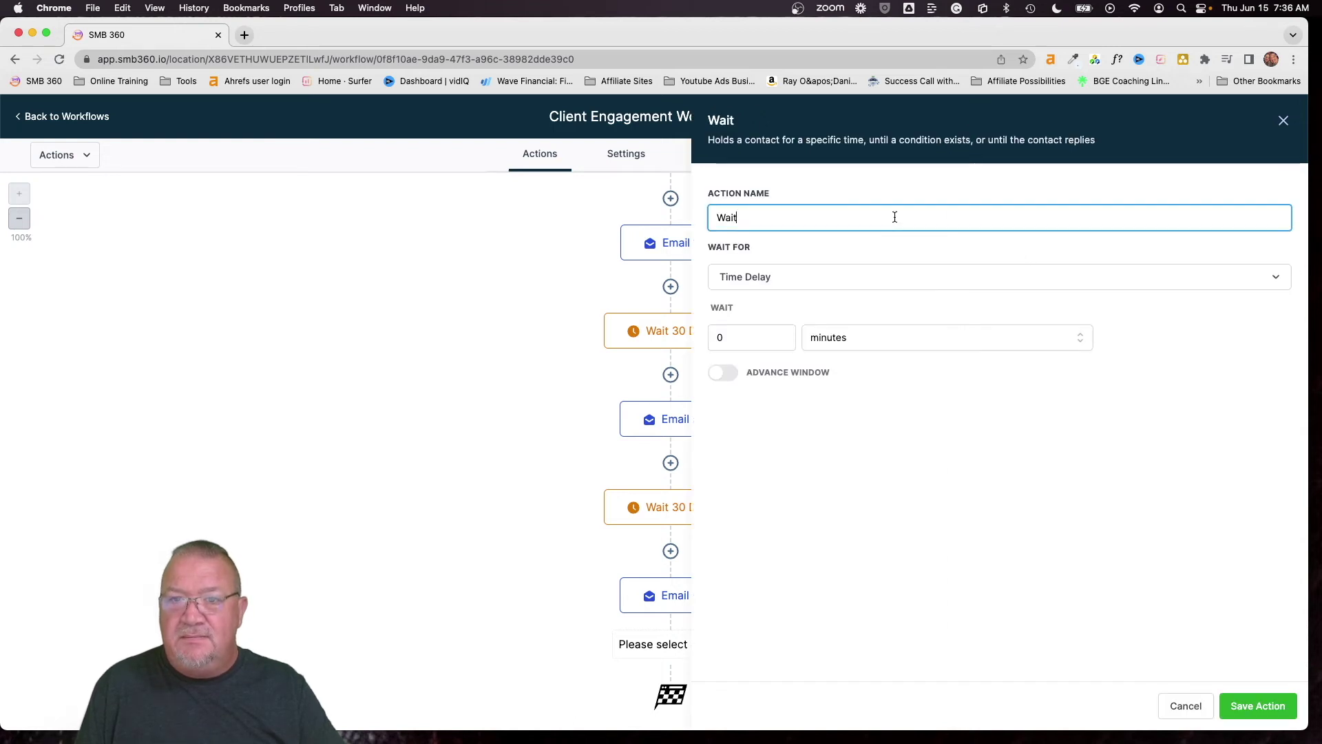
text(30 Days)
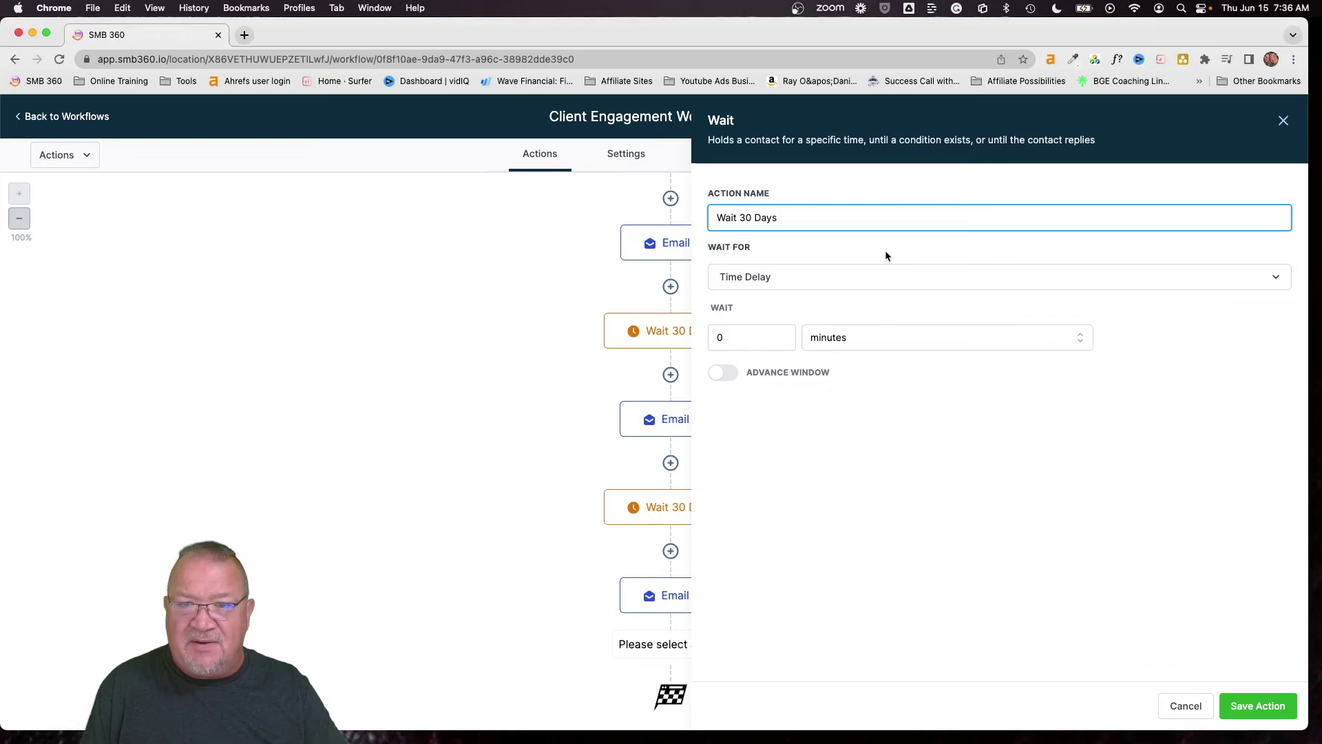
double_click(731, 337)
text(30)
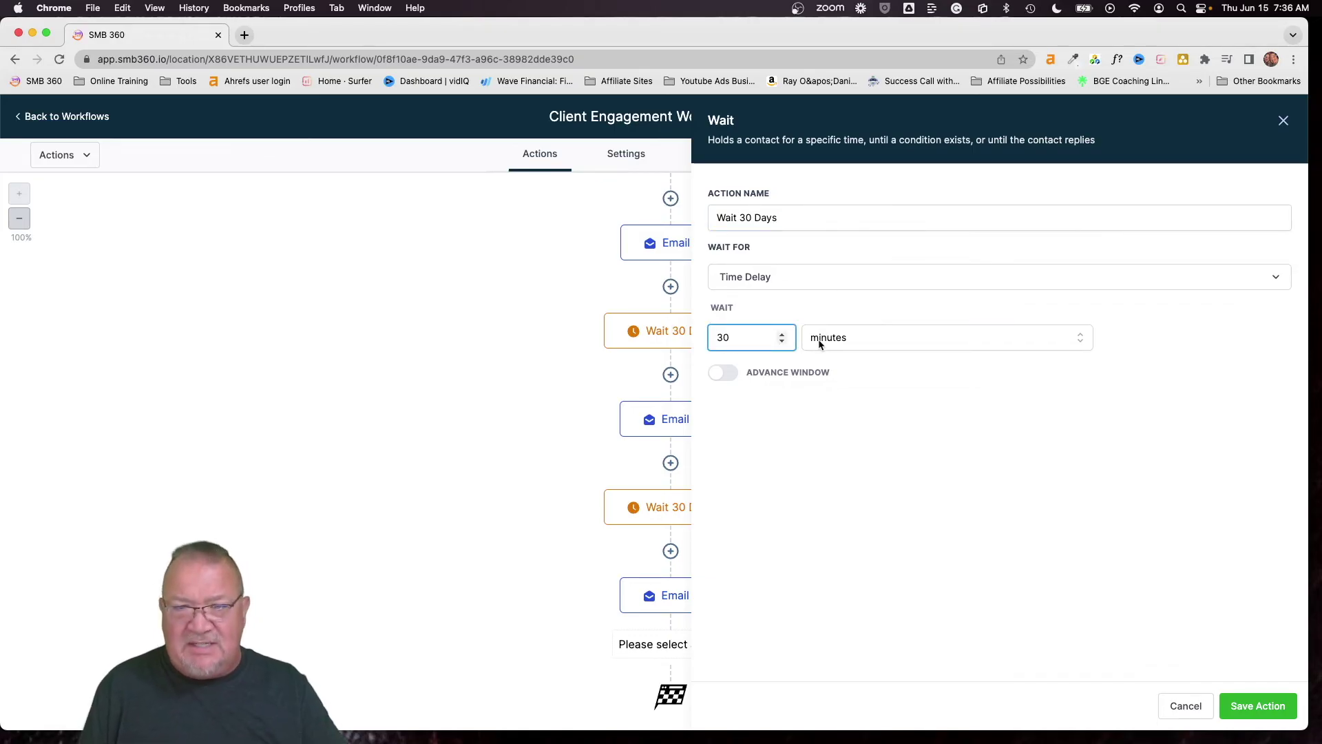
click(841, 341)
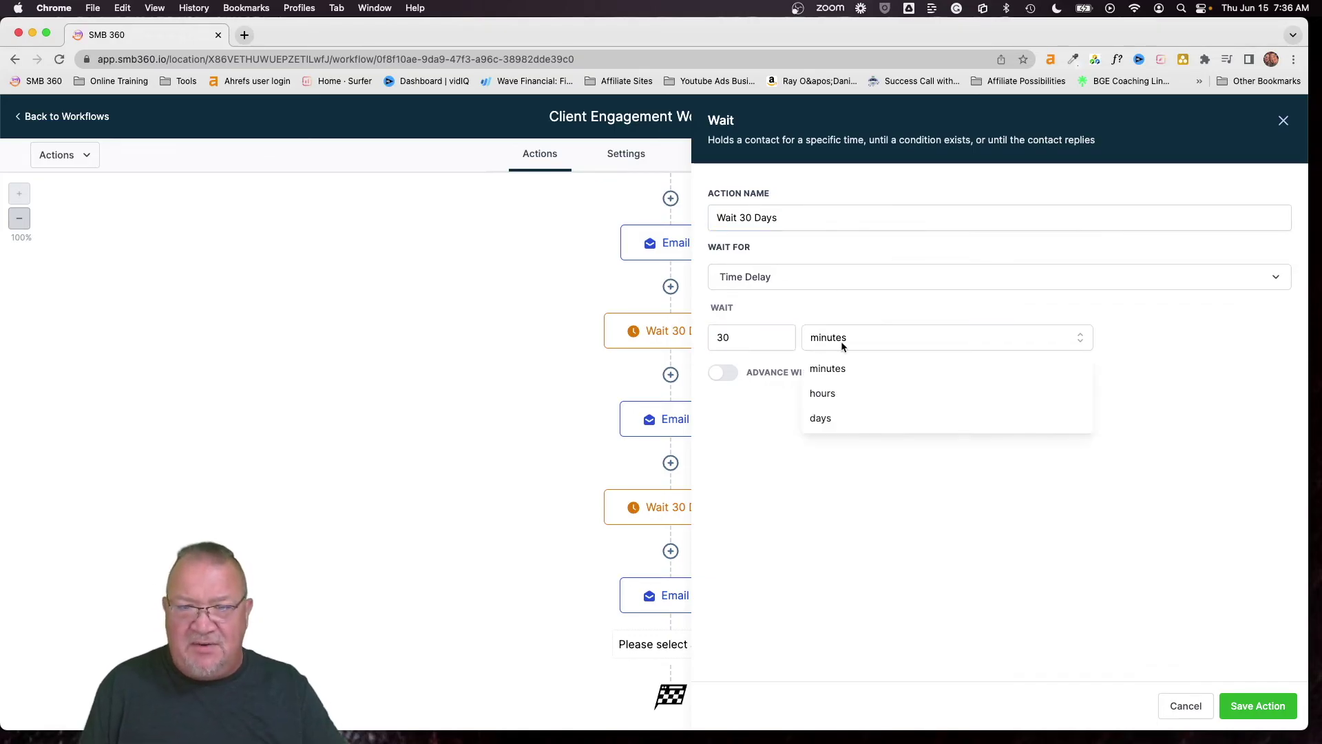
click(848, 417)
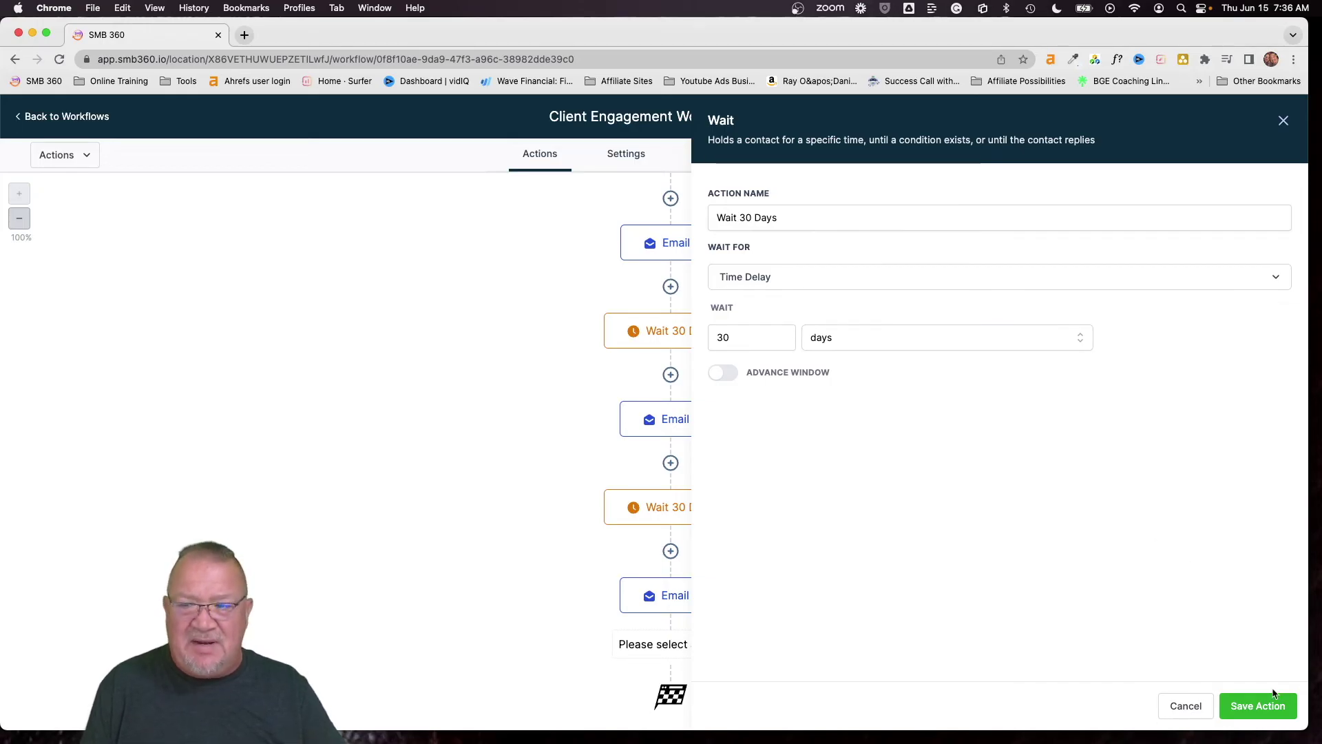
click(1249, 709)
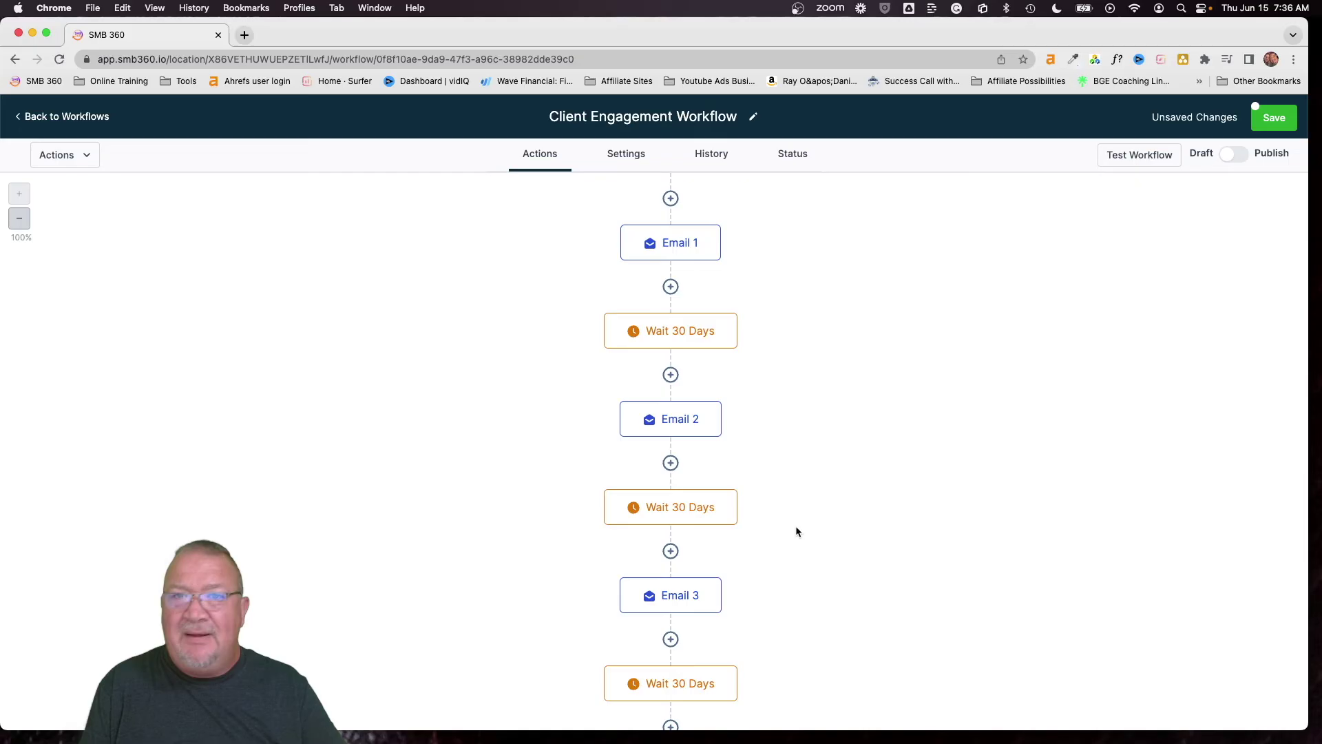
scroll(796, 526, down, 2)
Add a Send Email step at the end of the workflow named Email 4
click(671, 639)
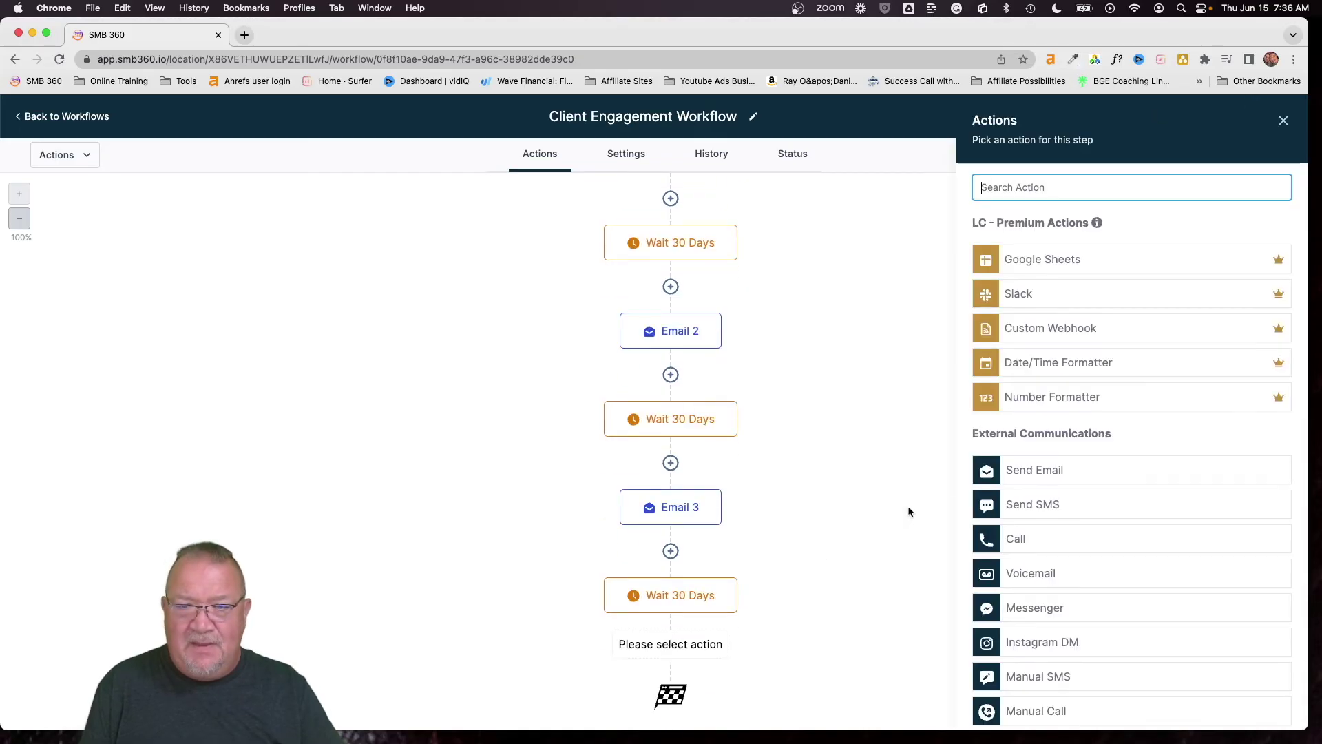
click(1005, 477)
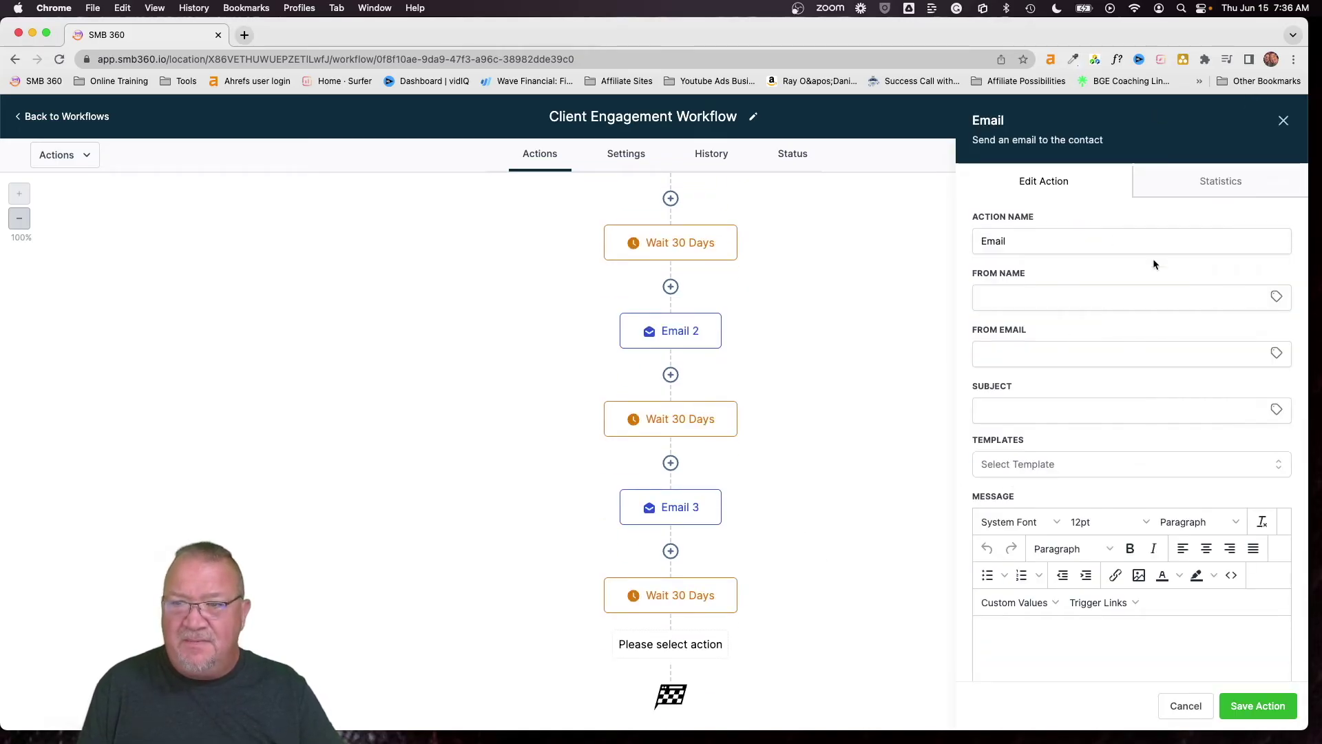
click(1100, 234)
text(4)
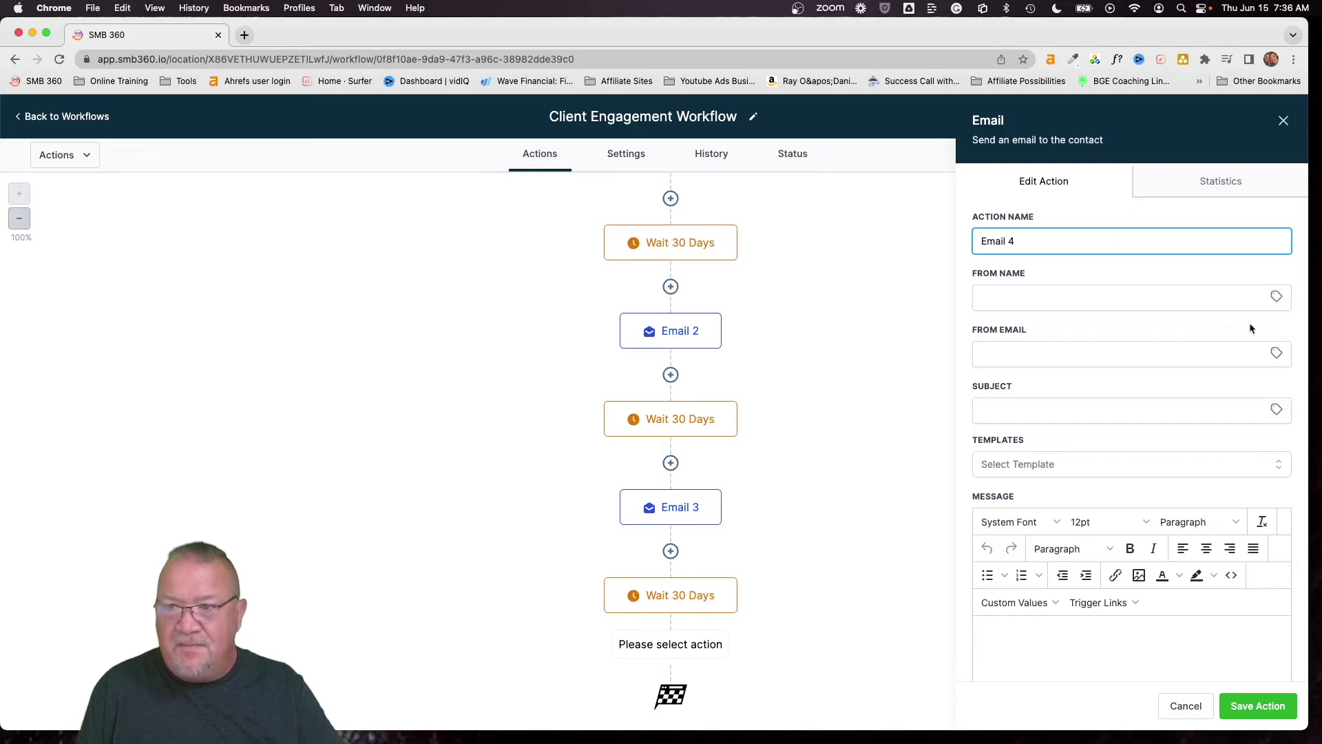
Use the account name and account email as the sender name and sender email
click(1277, 297)
click(1212, 439)
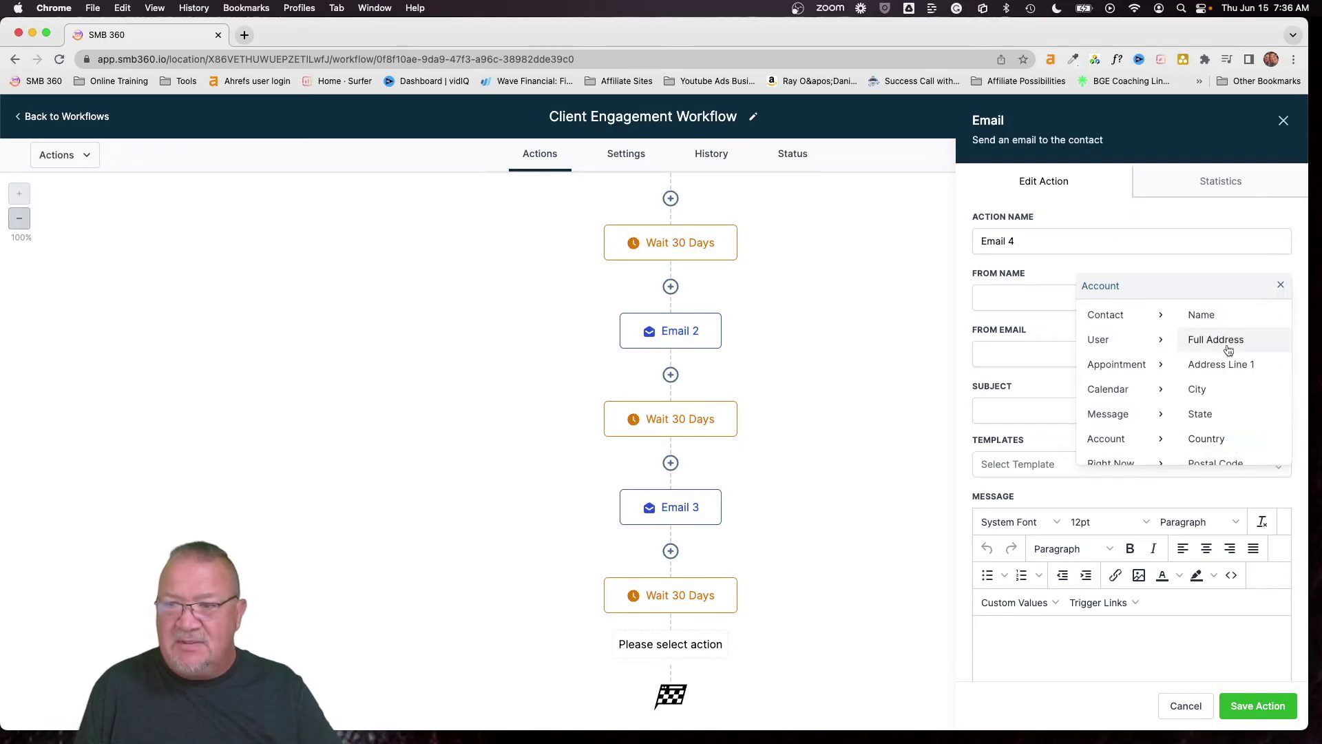
click(1202, 319)
click(1277, 353)
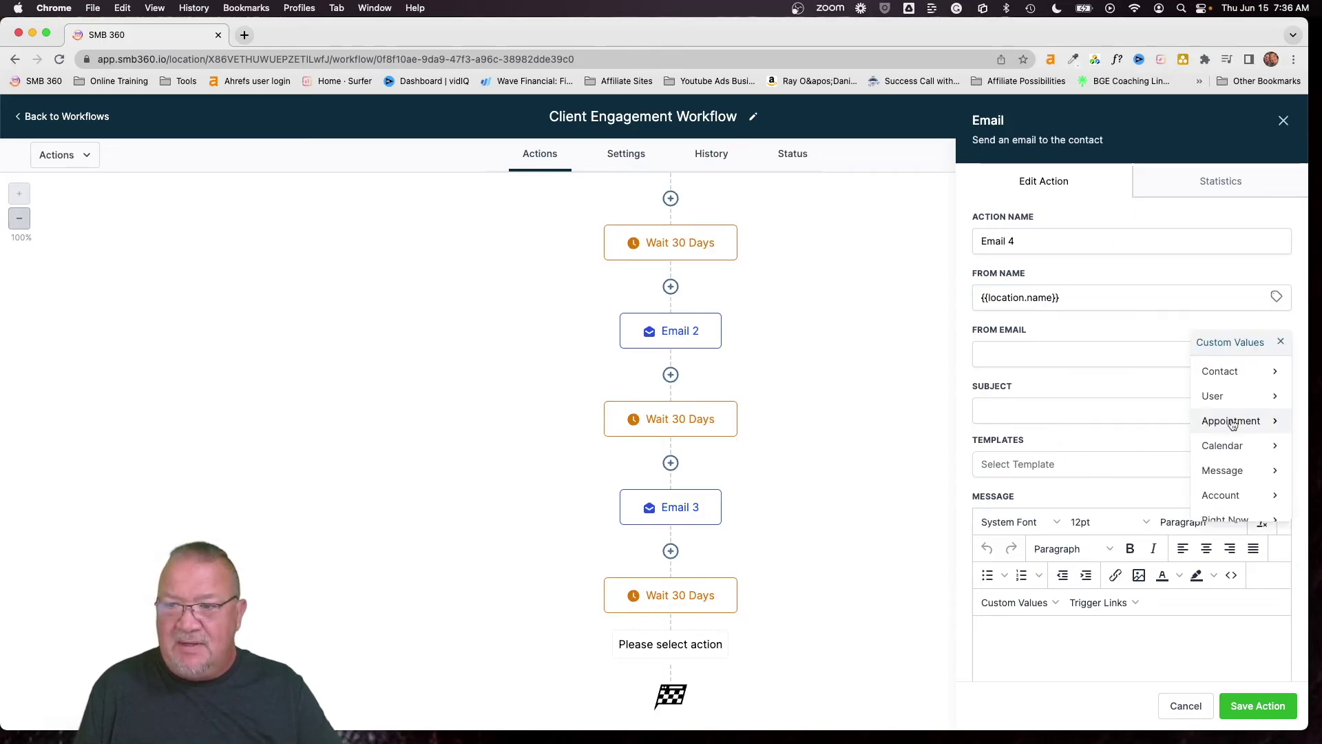
click(1232, 494)
scroll(1231, 484, down, 3)
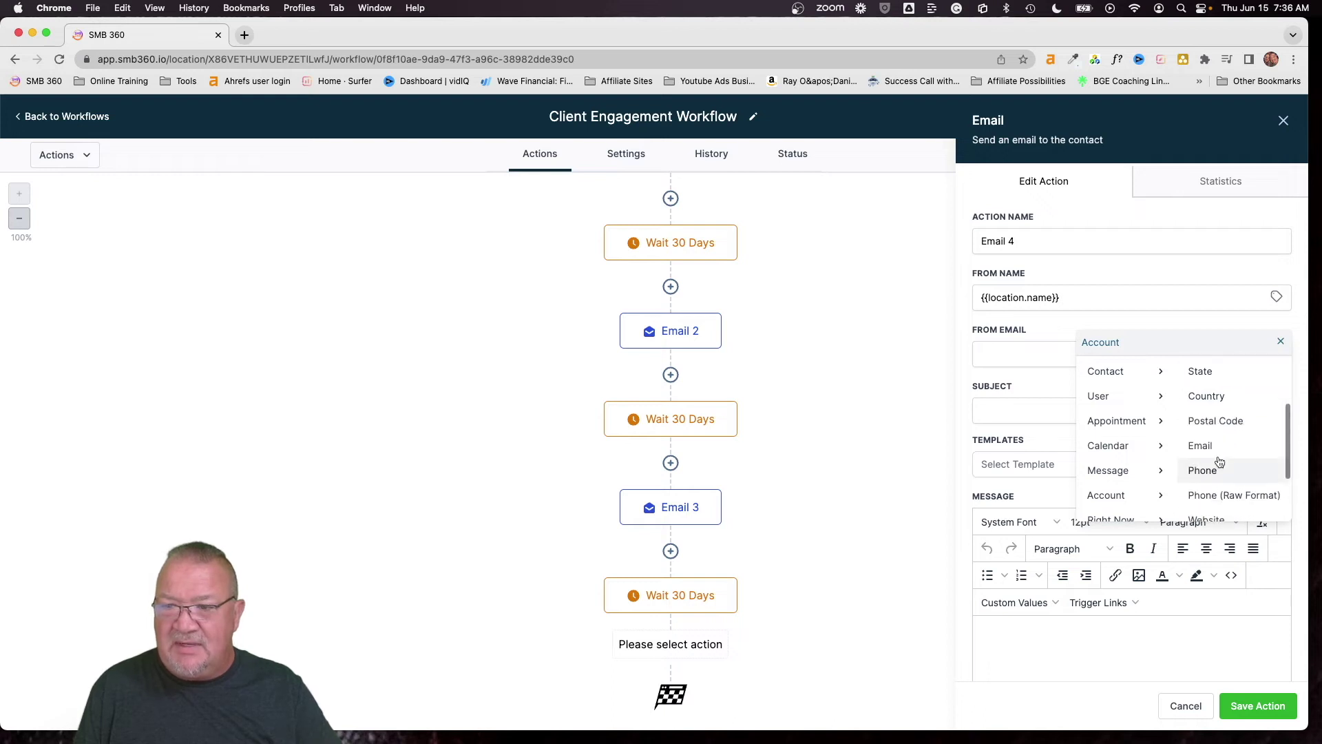
click(1204, 439)
Choose the Client Engagement 4 template and save the Email 4 step
click(1017, 465)
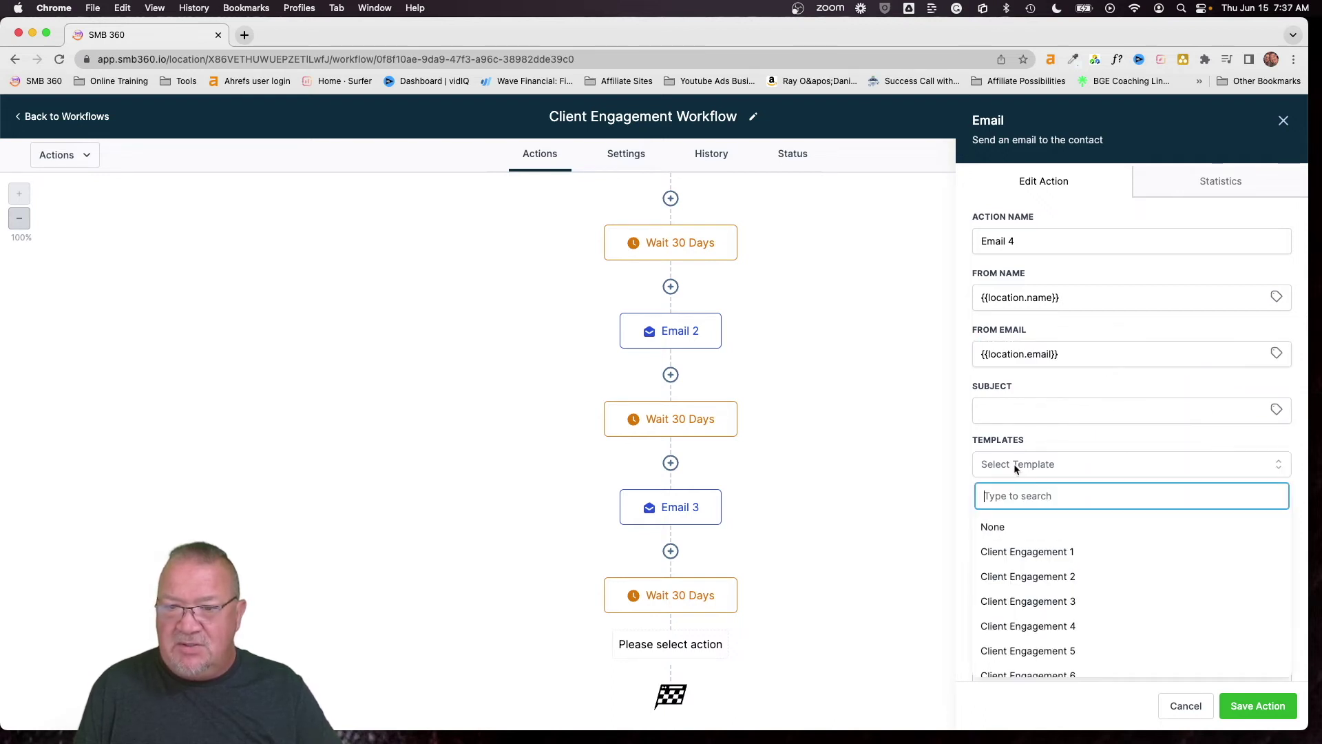
click(1039, 628)
click(1250, 709)
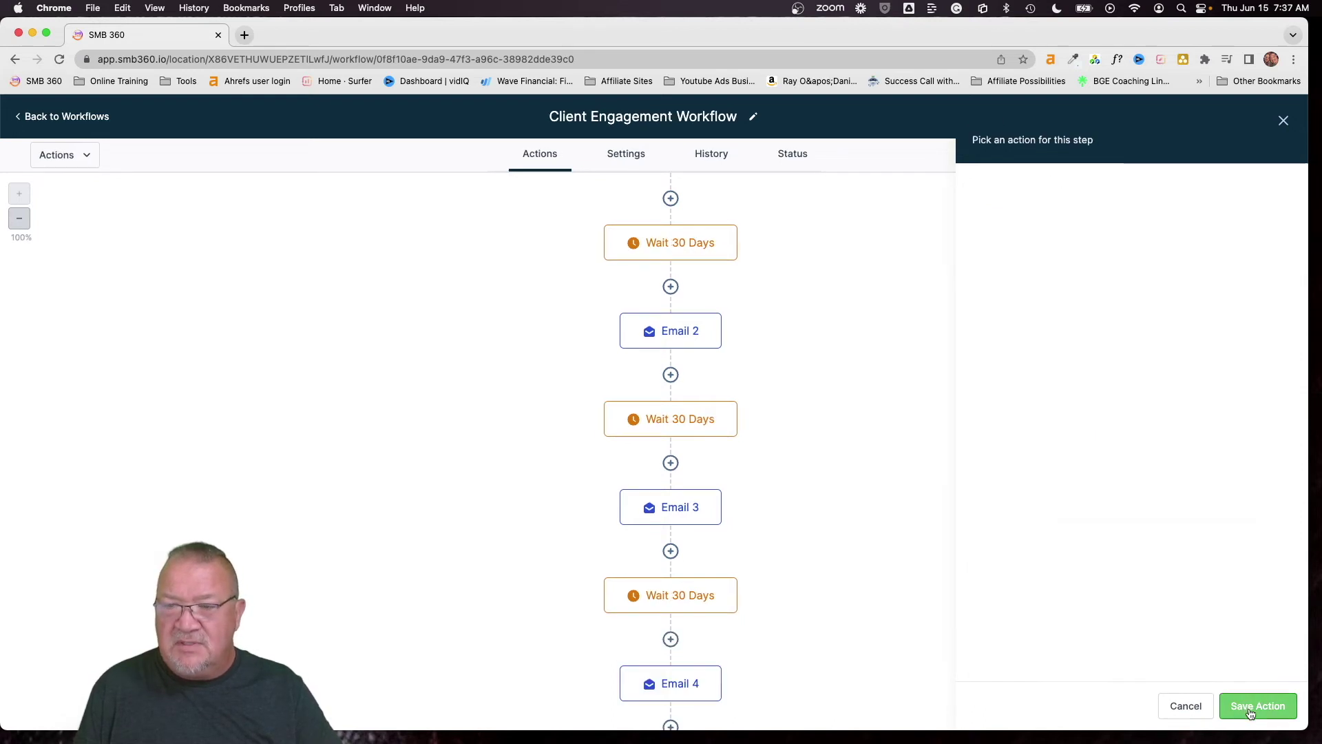
scroll(855, 630, down, 2)
Add a fourth Wait step after Email 4, set to 30 days and named Wait 30 Days
click(671, 639)
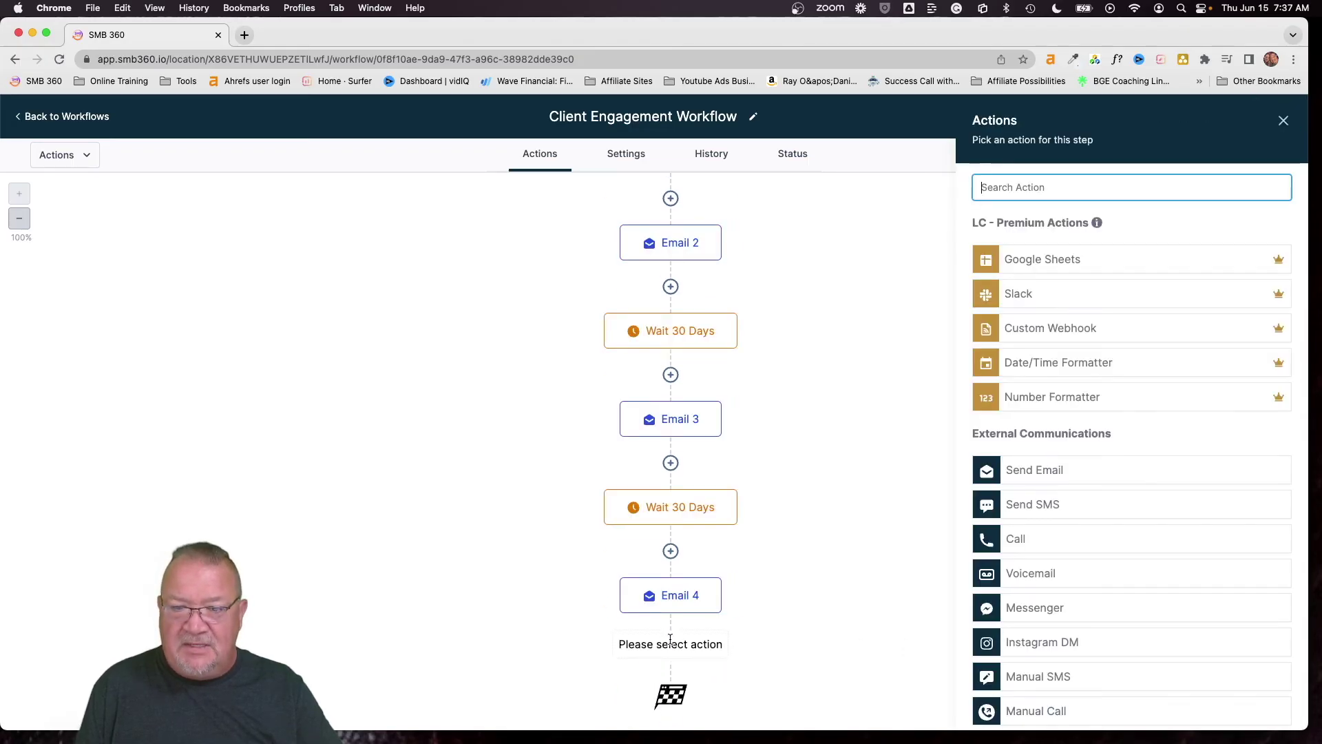
text(wait)
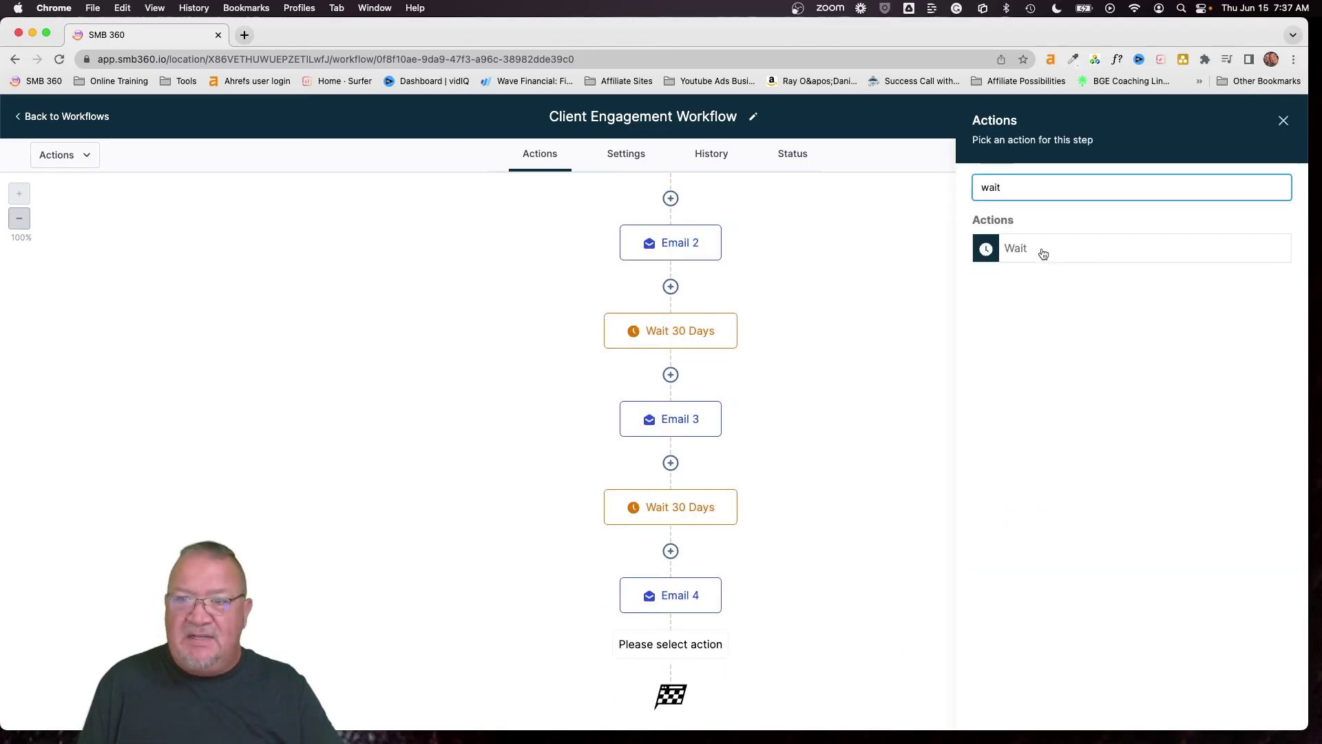
click(1044, 254)
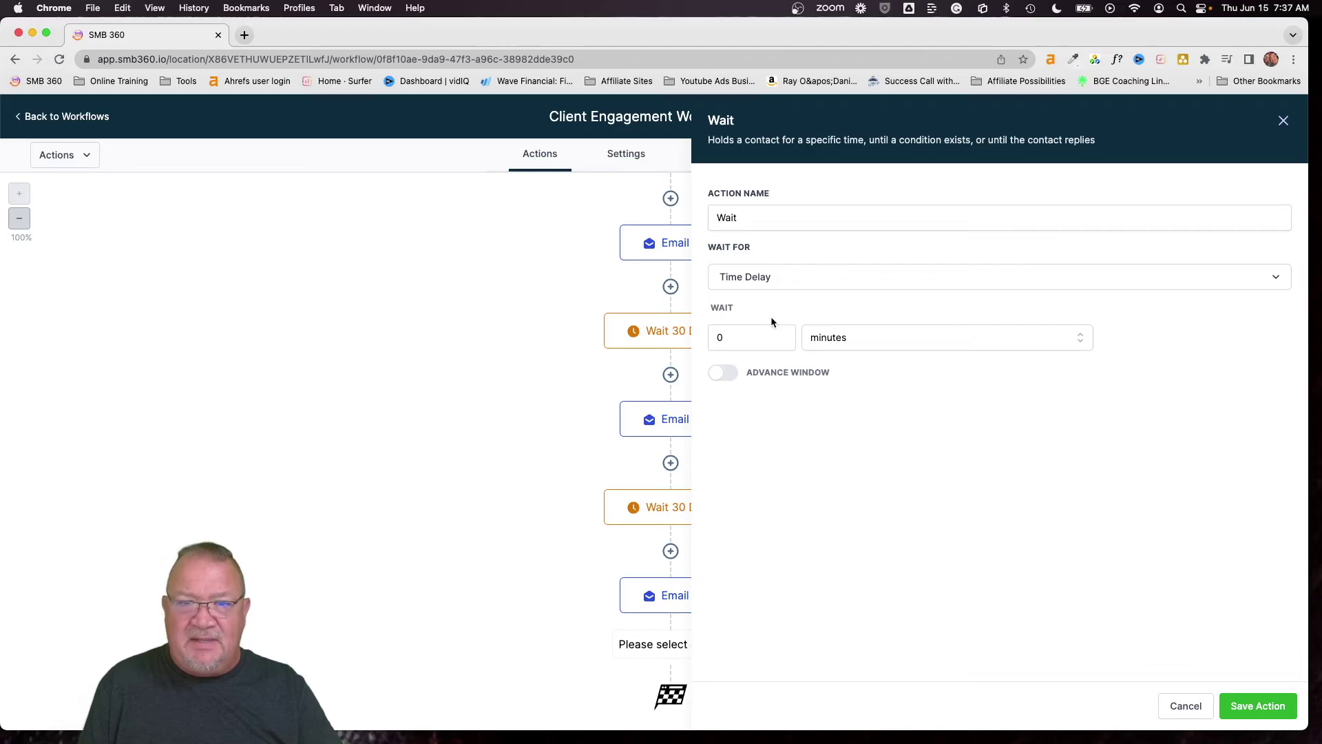
double_click(738, 337)
text(30)
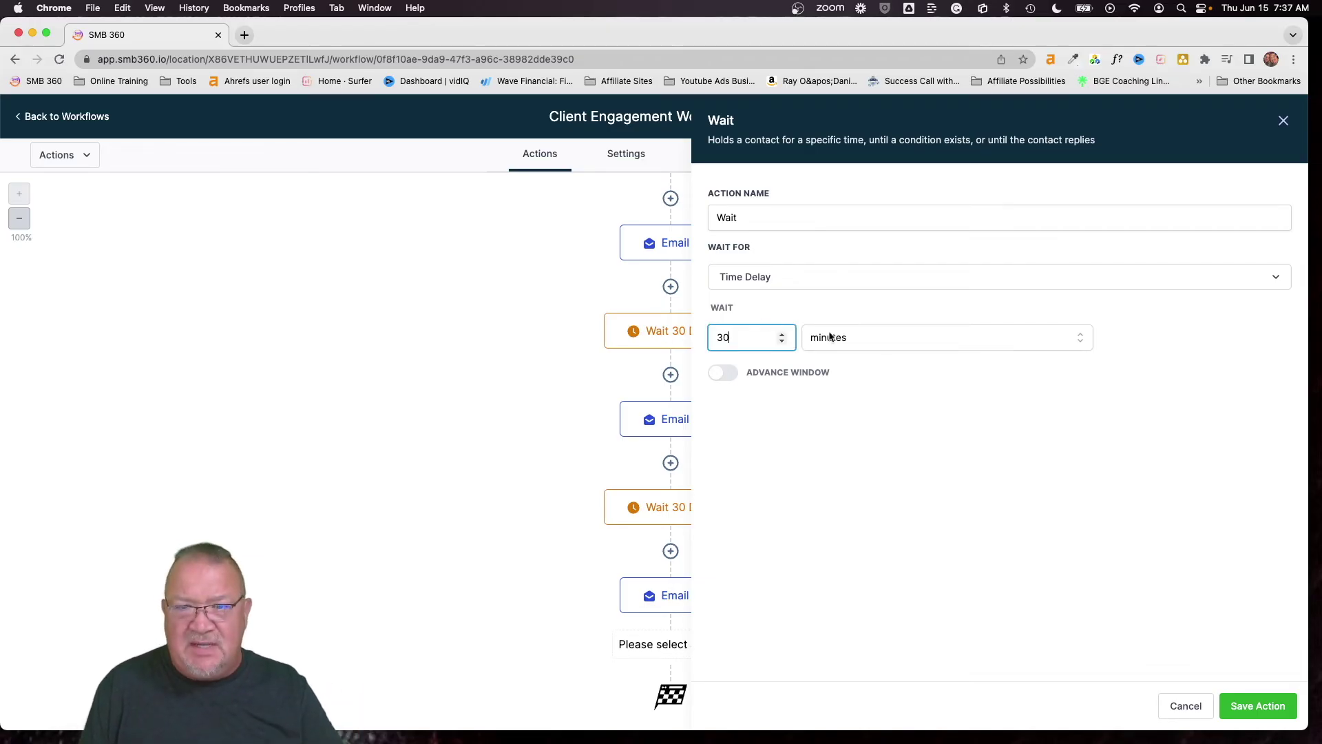
click(861, 341)
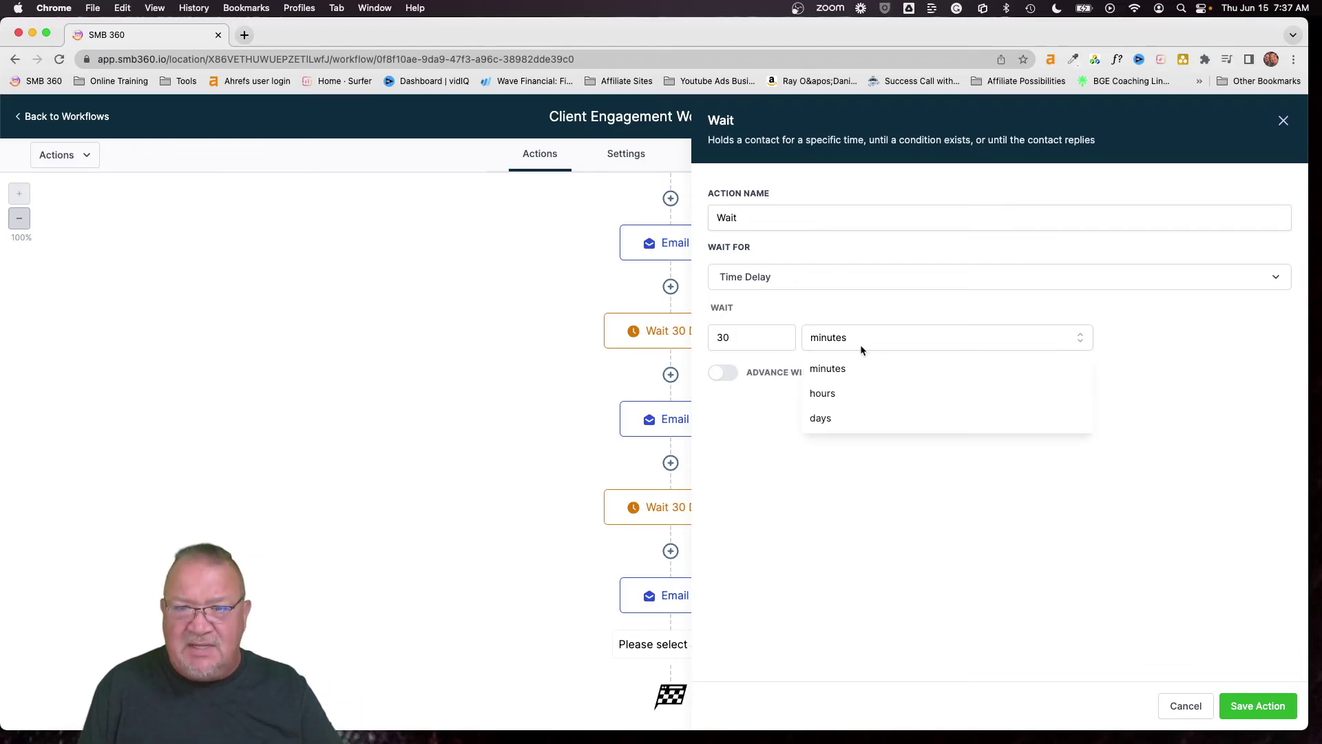
click(855, 420)
click(767, 217)
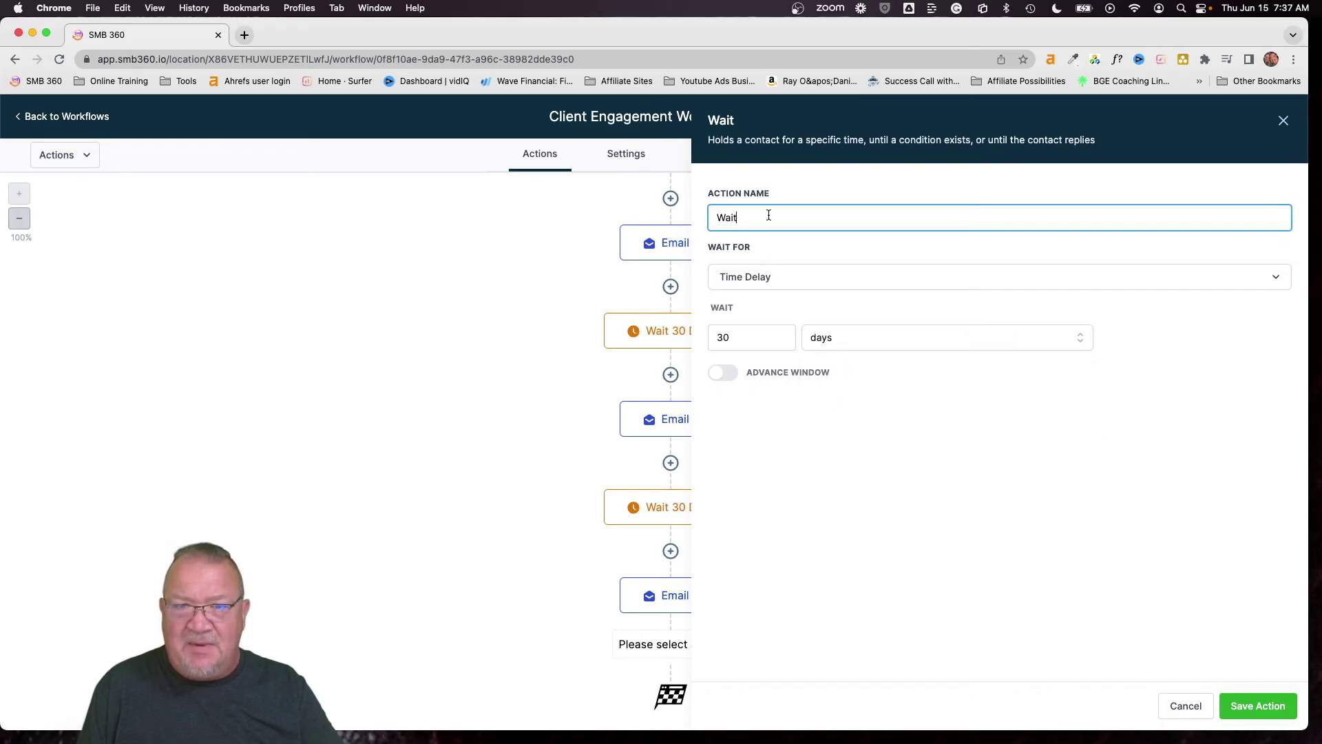
text(30 Daysa)
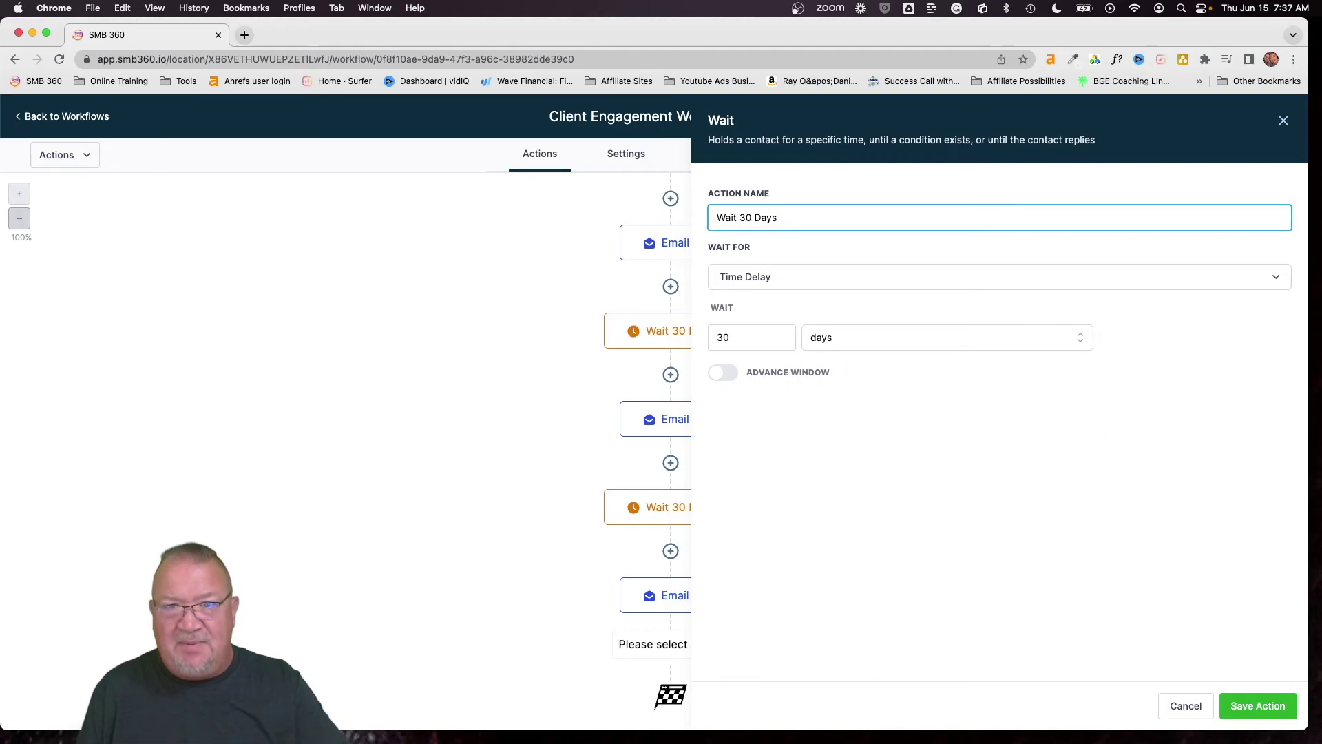
click(1252, 699)
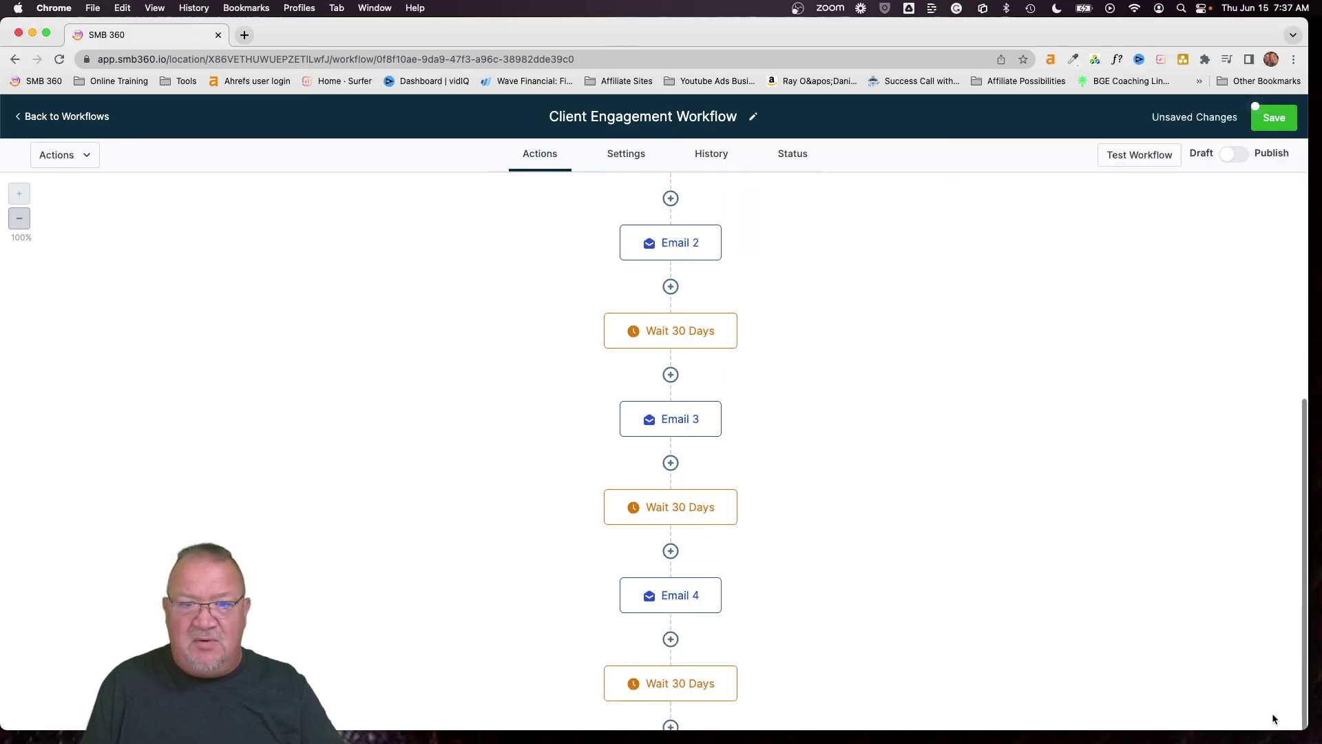
scroll(856, 590, down, 3)
Add an Email 5 step after the fourth wait with sender name {{location.name}}
click(671, 639)
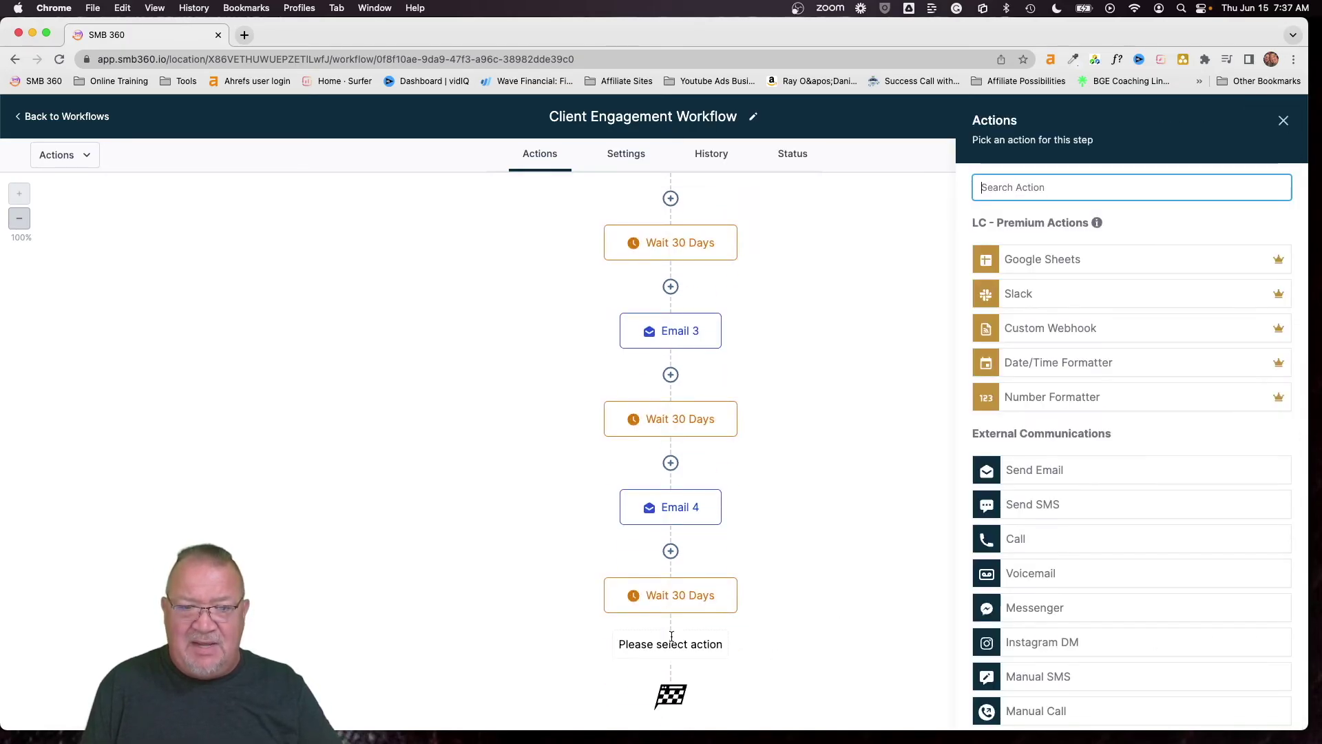
click(1058, 472)
click(1040, 248)
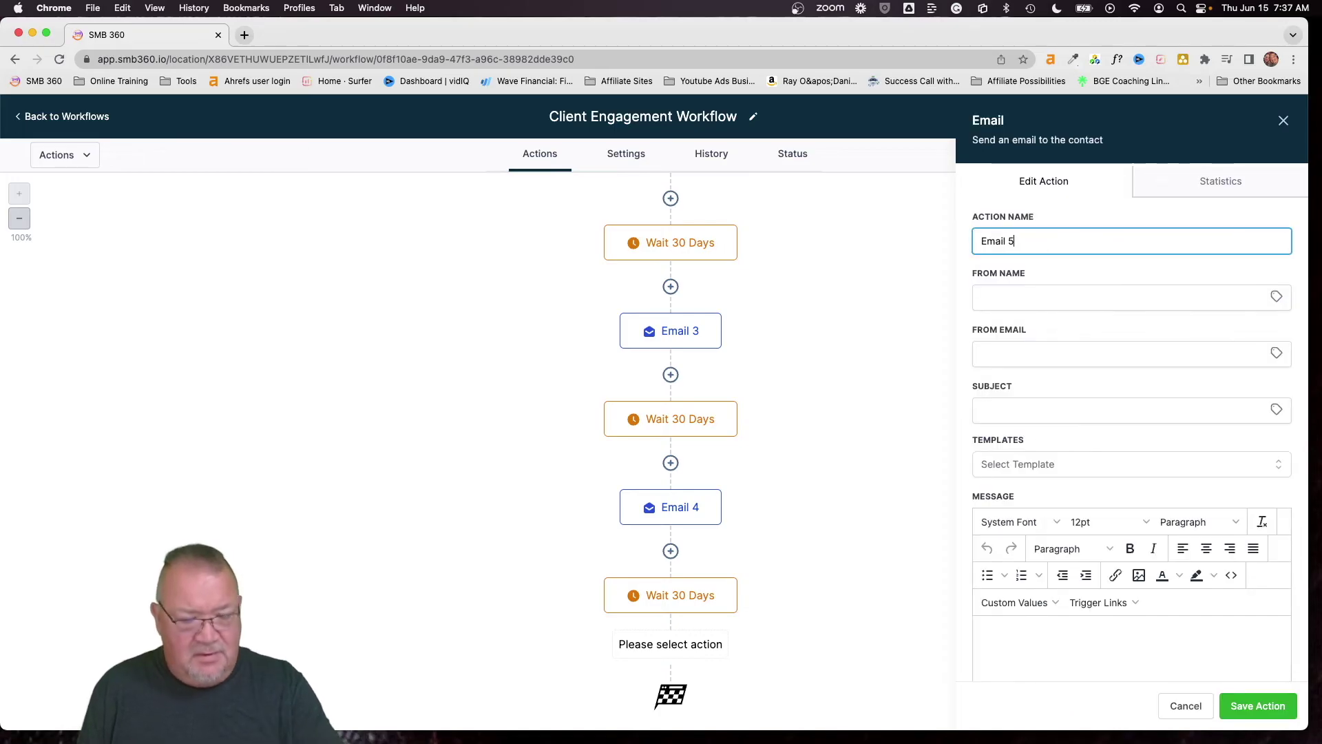
click(1276, 296)
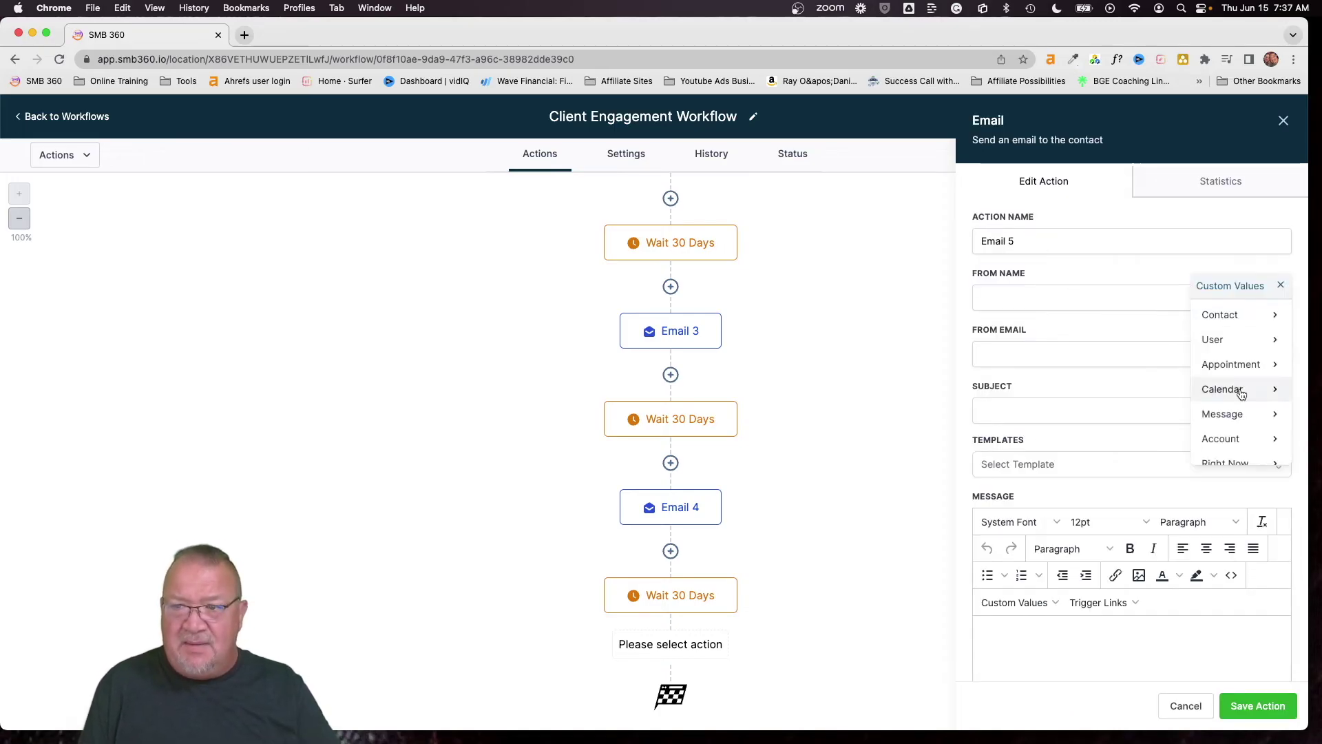
click(1240, 438)
click(1218, 320)
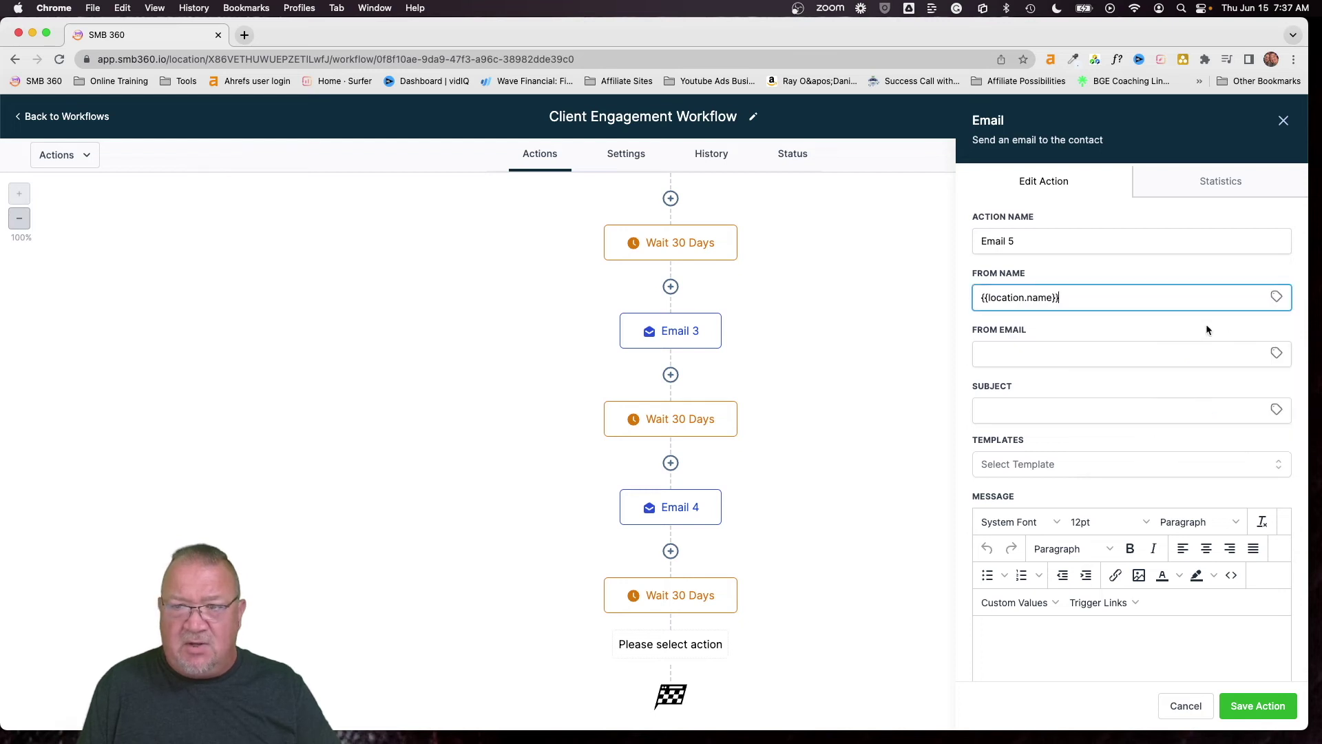
click(1277, 353)
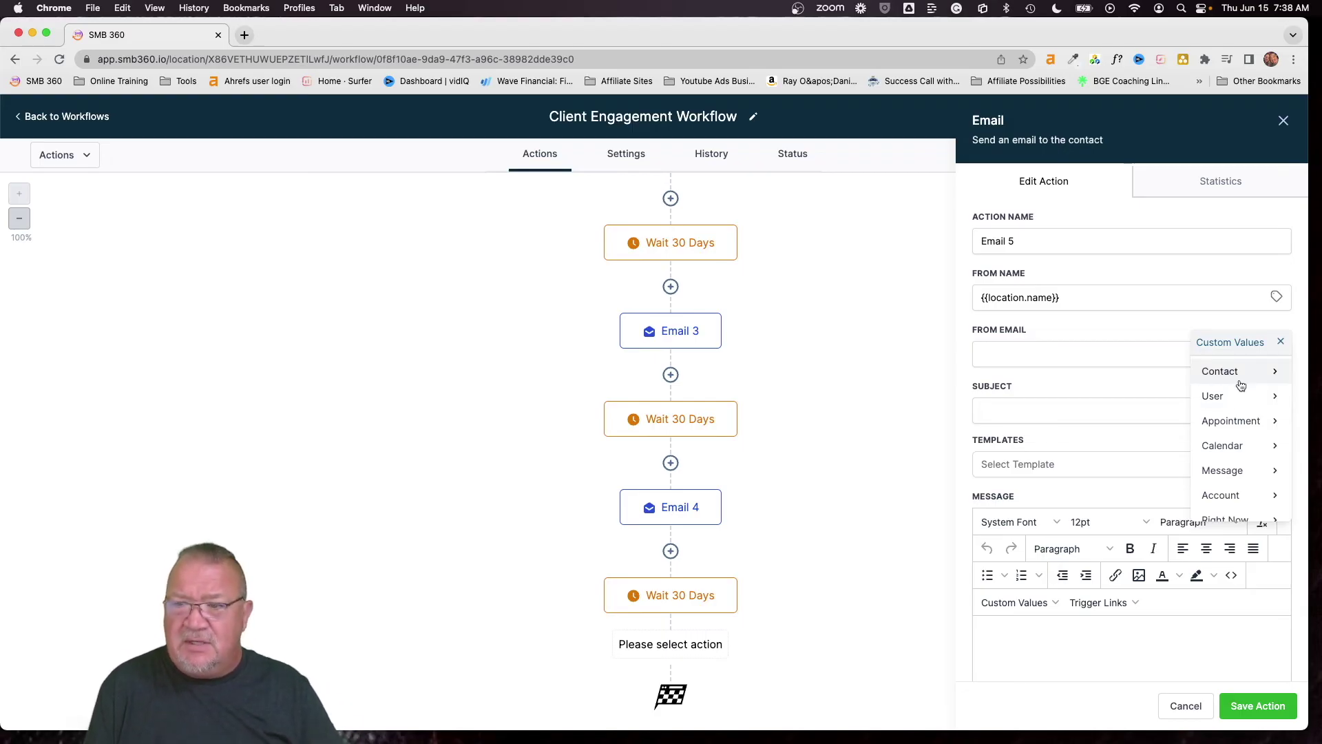
click(1233, 495)
Use the account email as sender, pick the Client Engagement 5 template, and save Email 5
scroll(1234, 455, down, 2)
click(1205, 476)
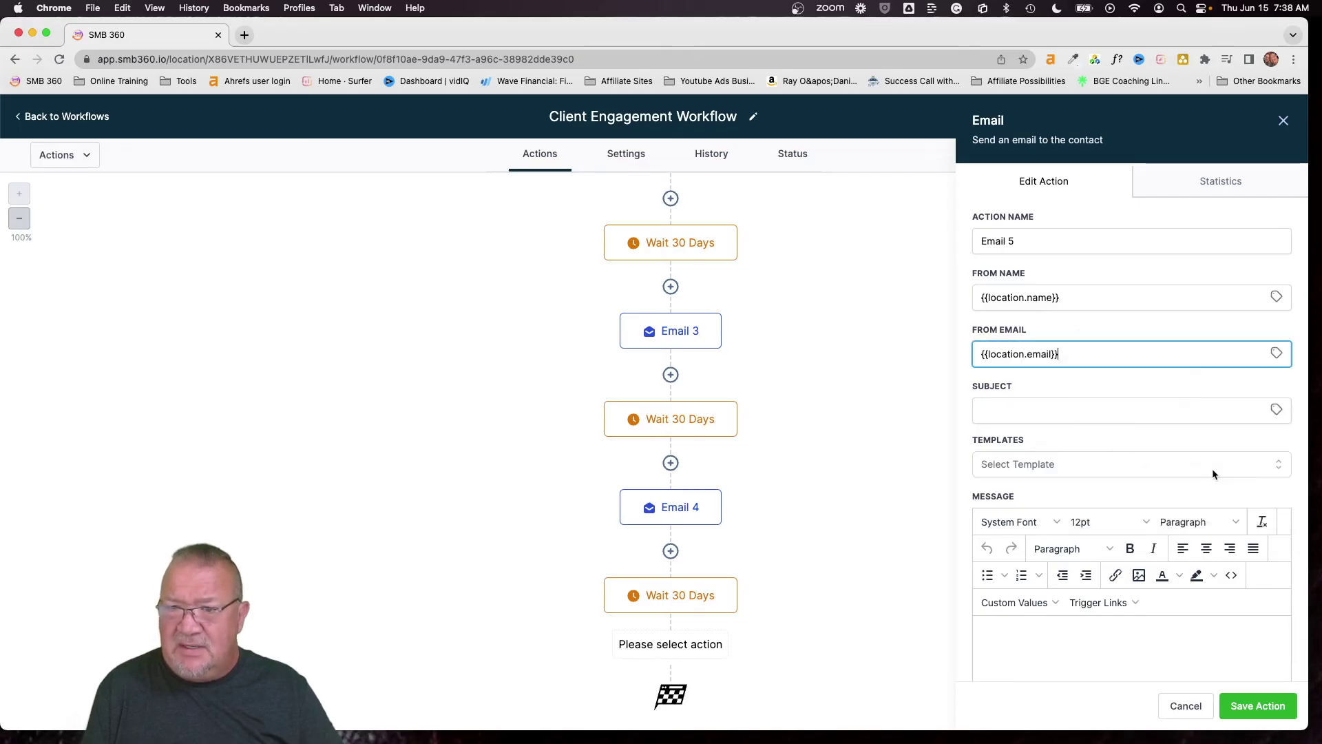
click(1039, 473)
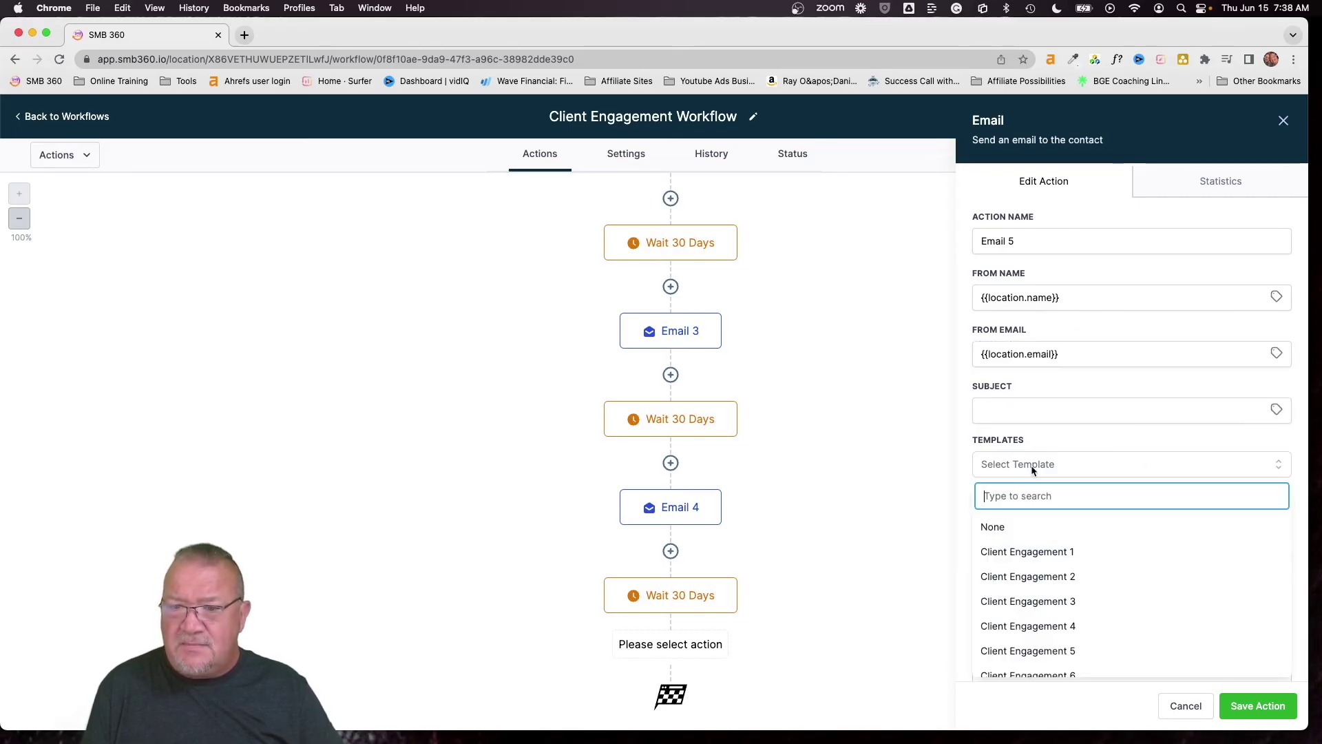
click(1055, 644)
click(1221, 712)
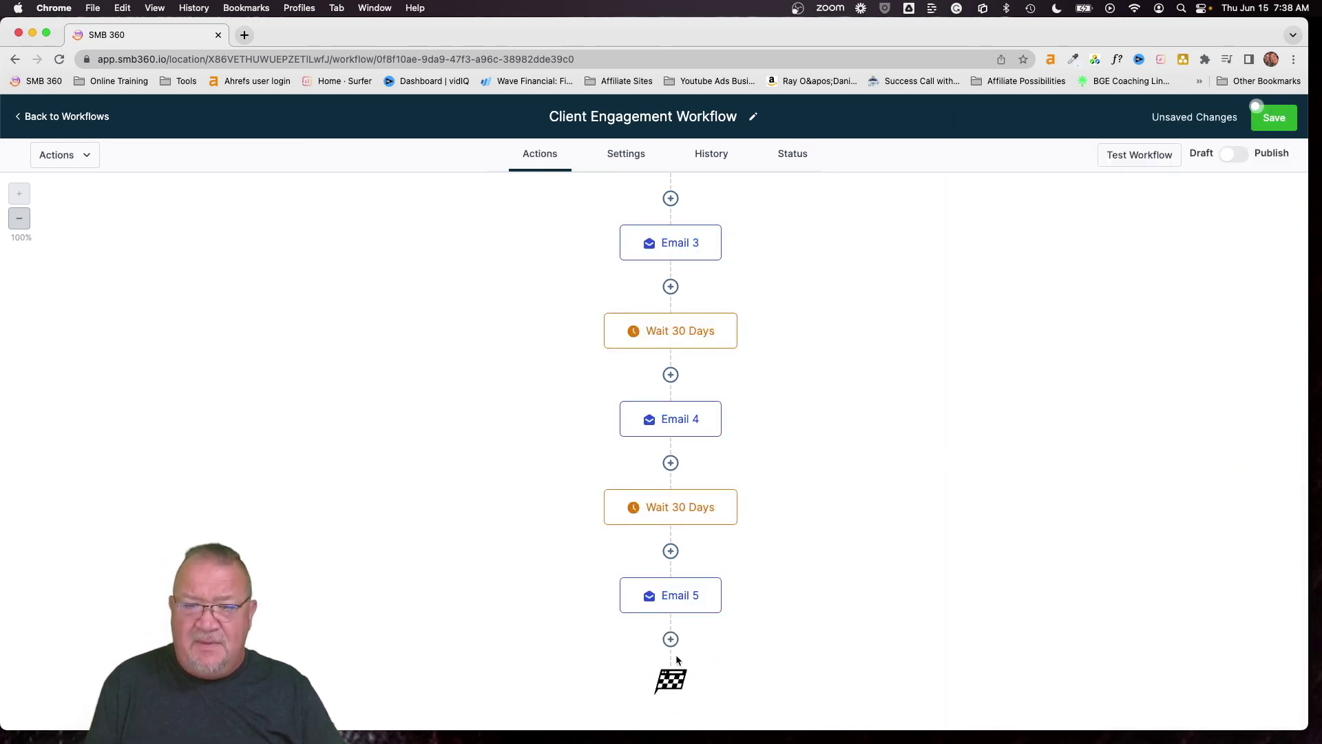
click(670, 639)
Add a fifth Wait step after Email 5, named Wait 30 days, with a 30-day delay
text(wai)
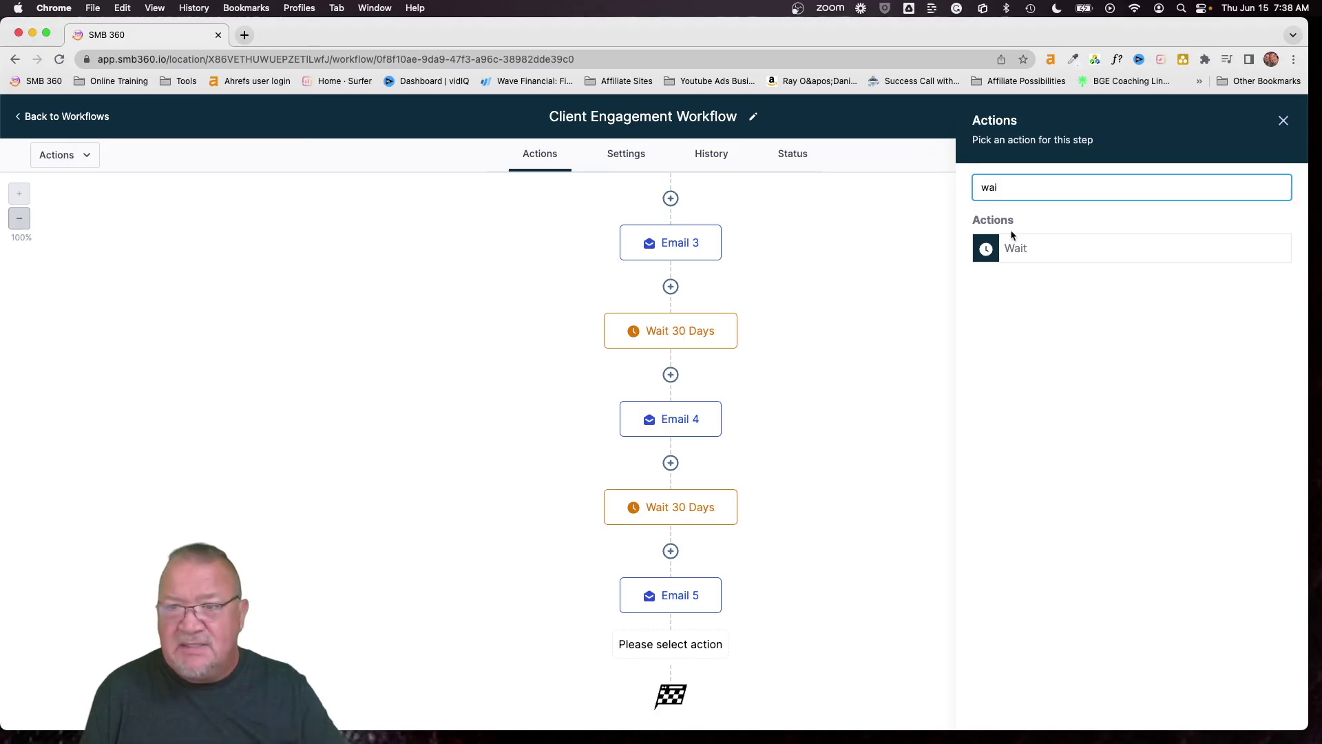
click(1016, 248)
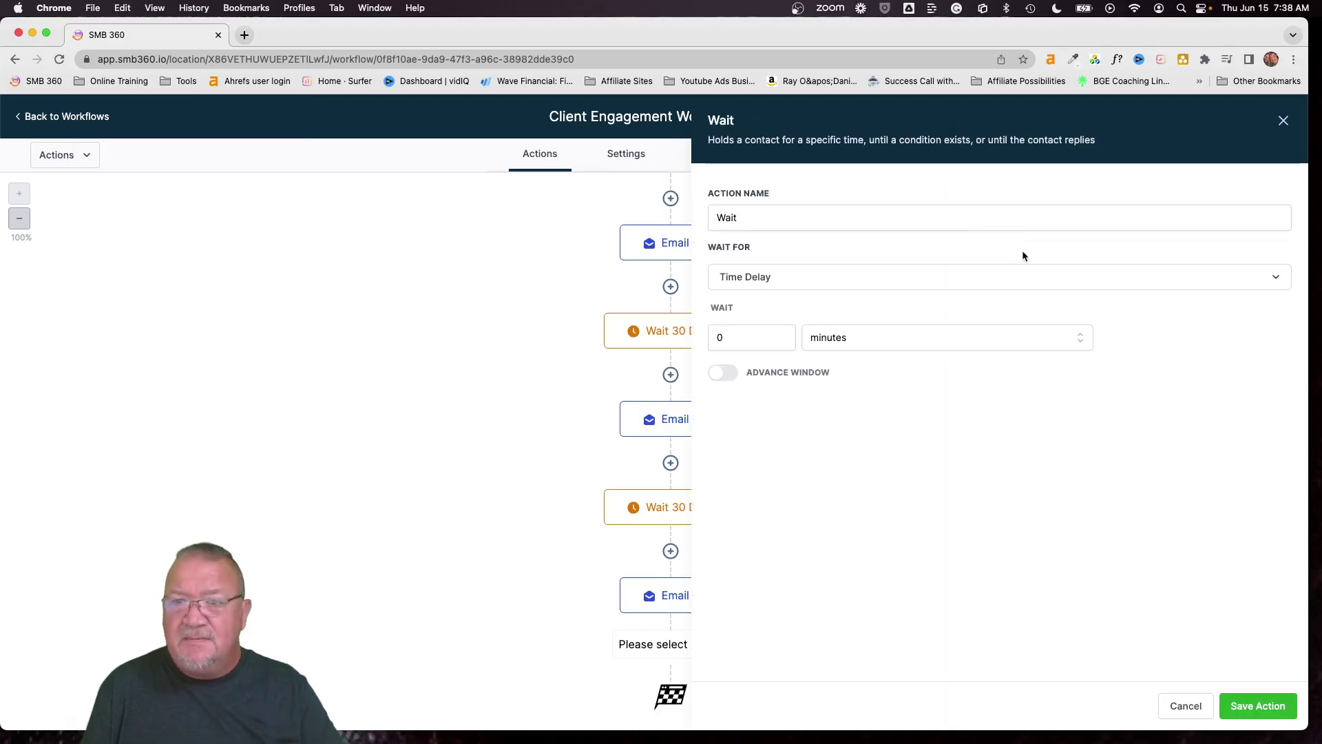
click(971, 213)
text(30 days)
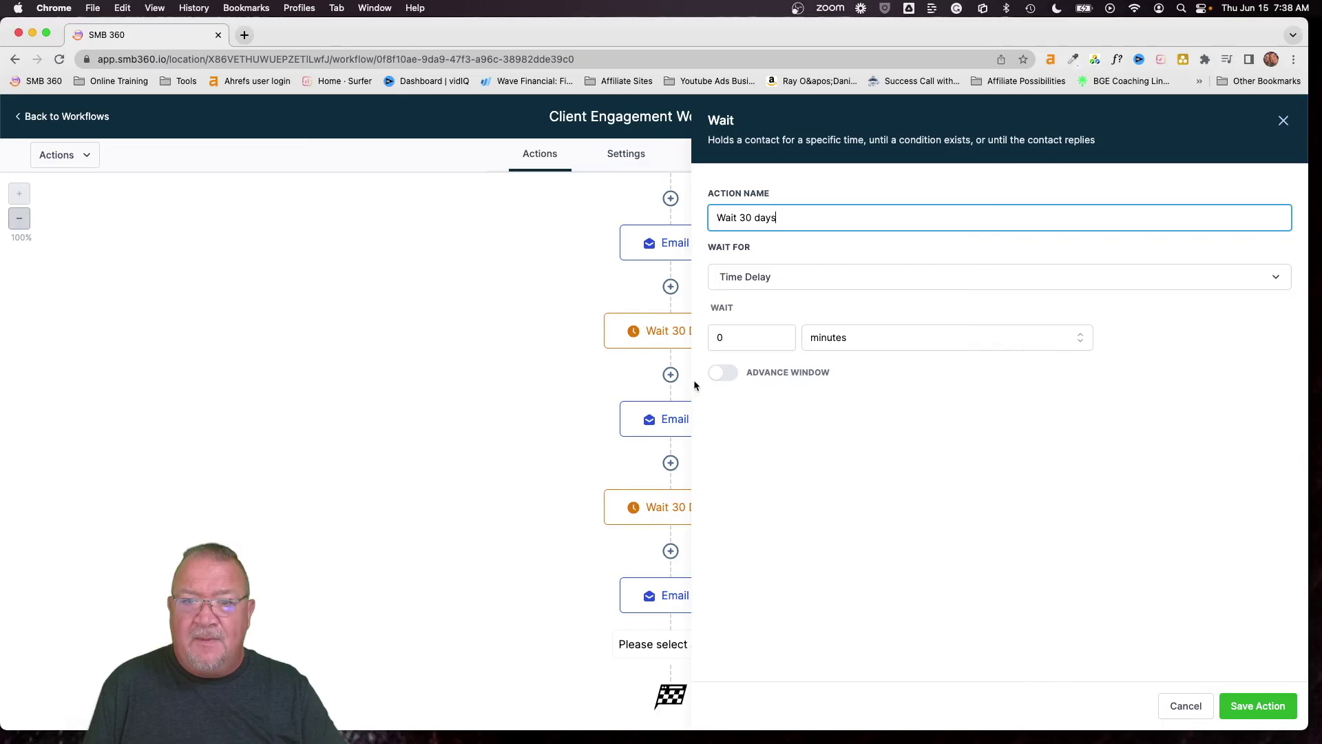
click(750, 337)
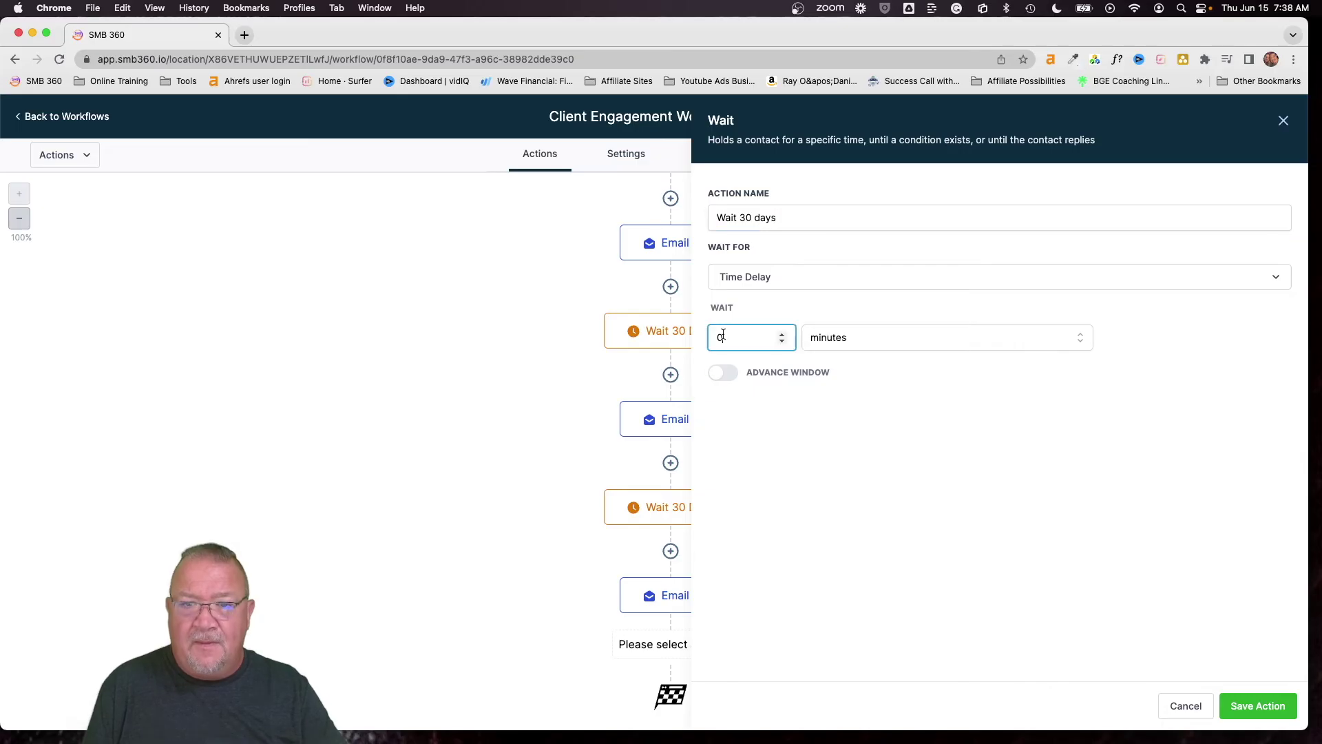
key(BackSpace)
text(30)
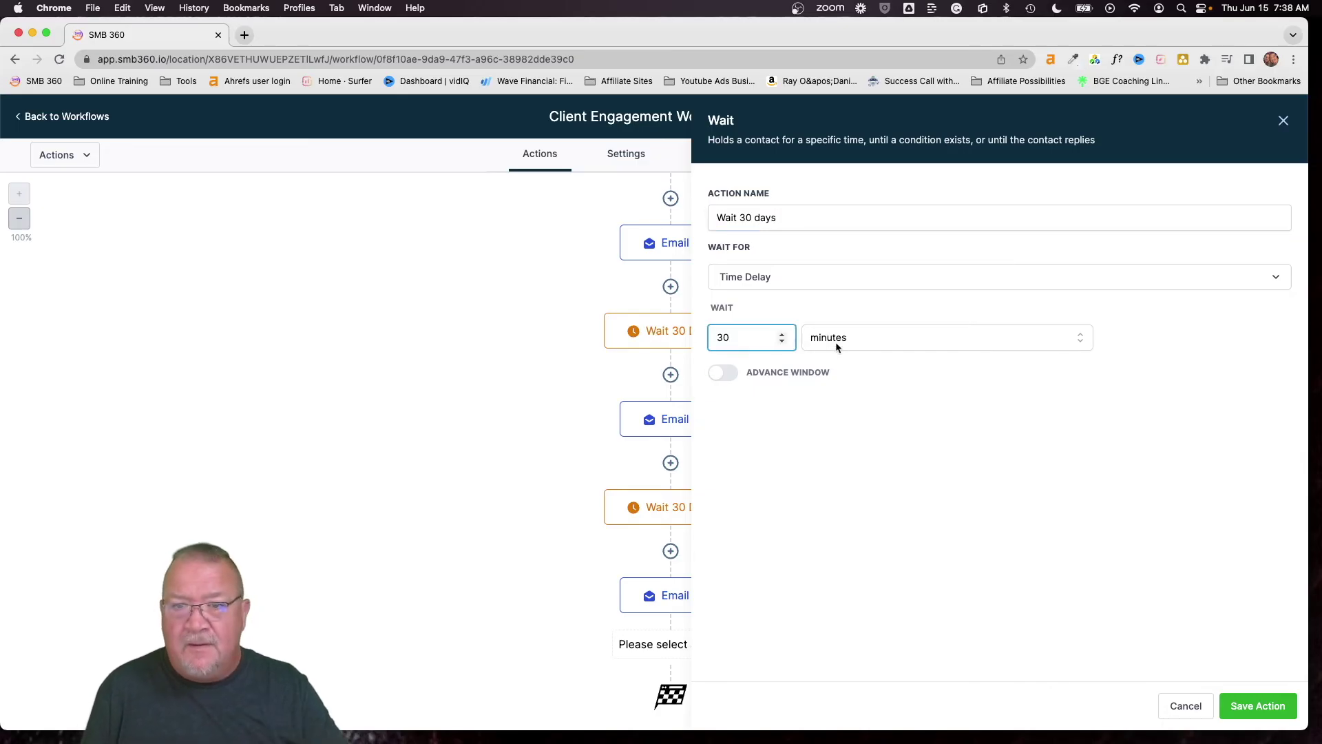
click(836, 341)
click(835, 416)
click(1258, 705)
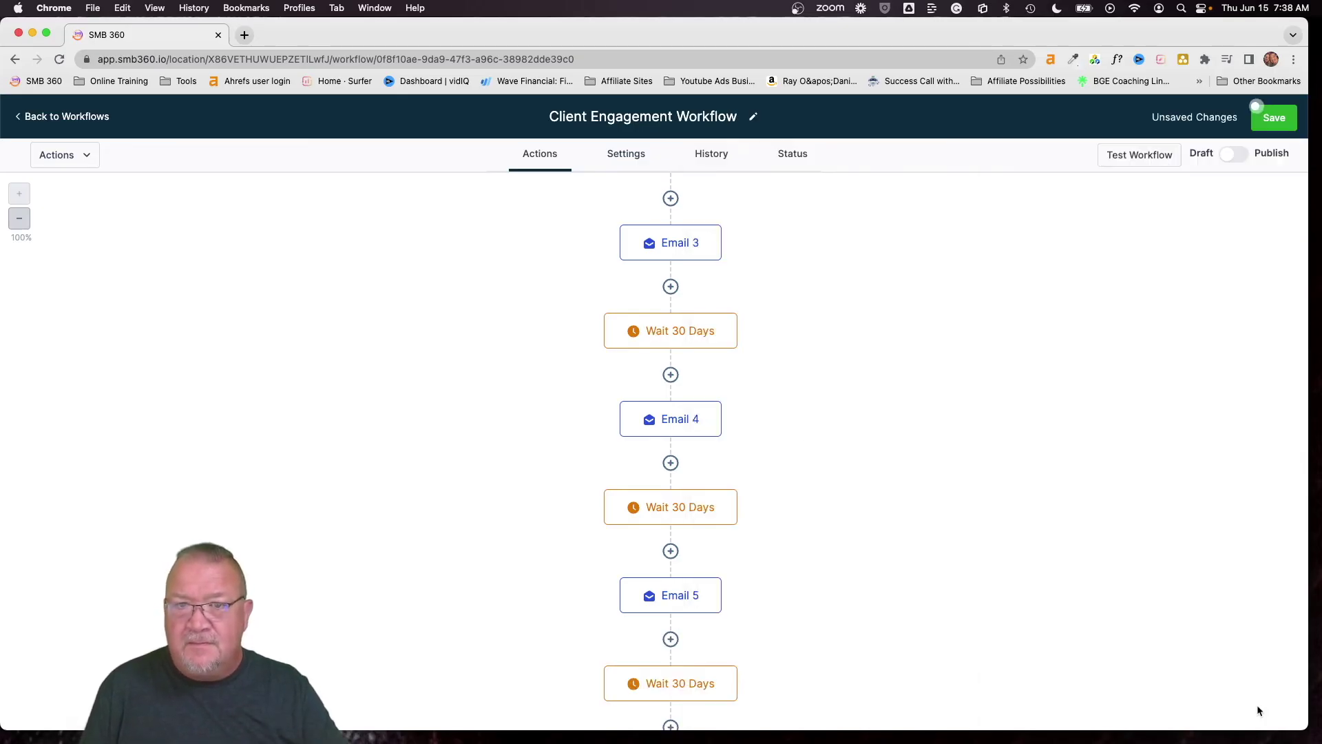
scroll(671, 448, down, 3)
Add a Send Email step after the last Wait 30 Days and name it Email 6
click(670, 639)
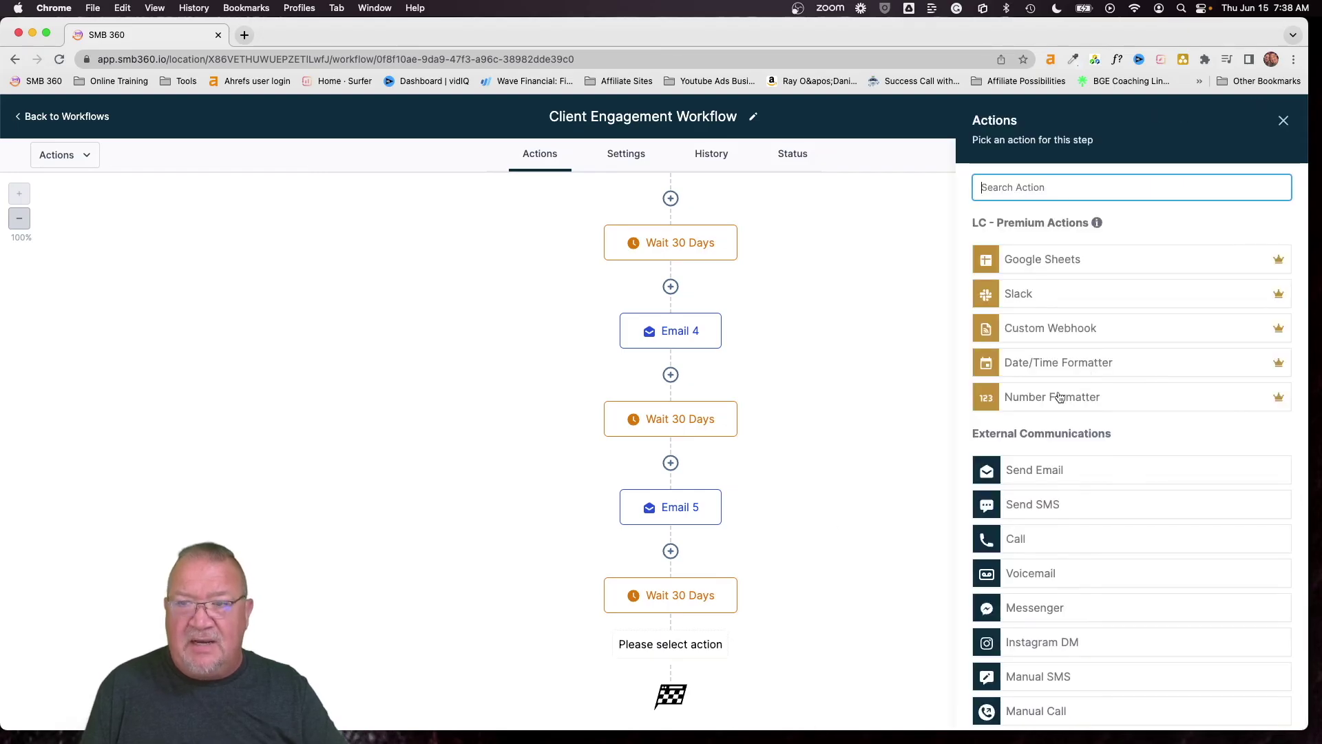
click(1057, 473)
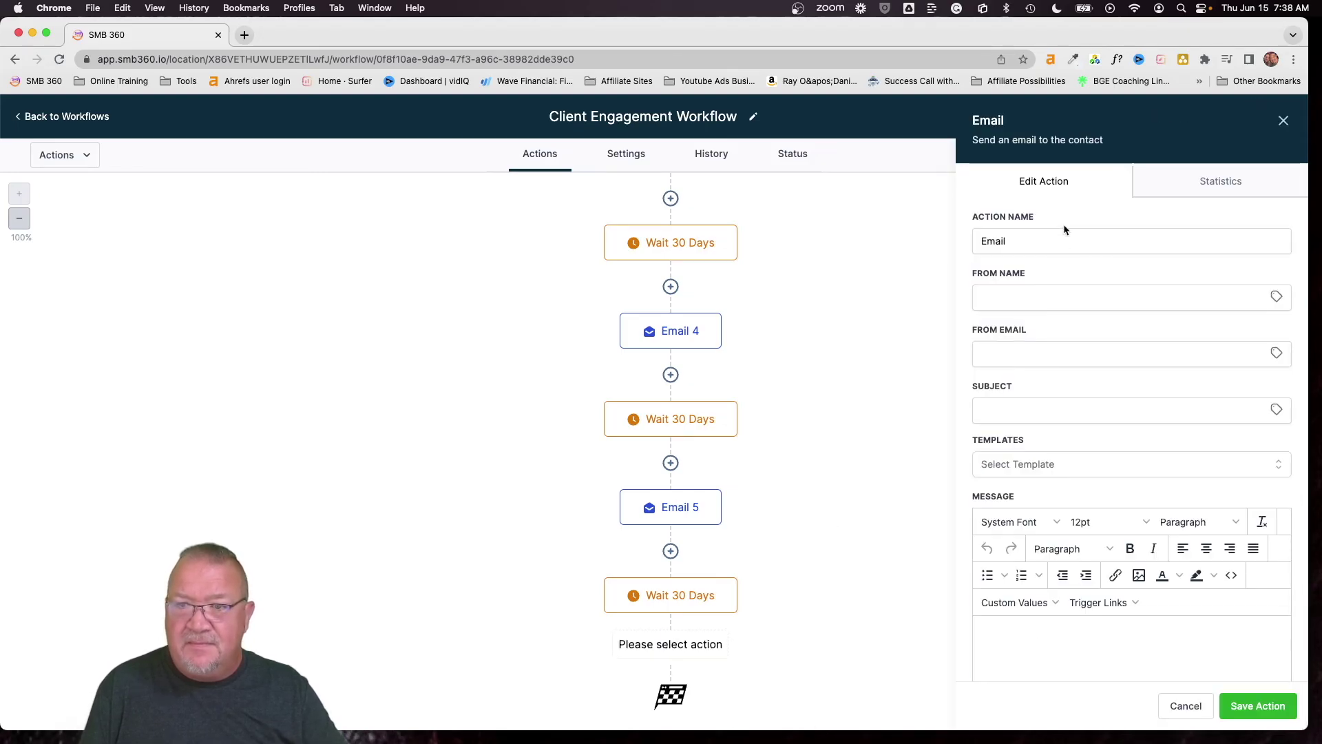
click(1051, 243)
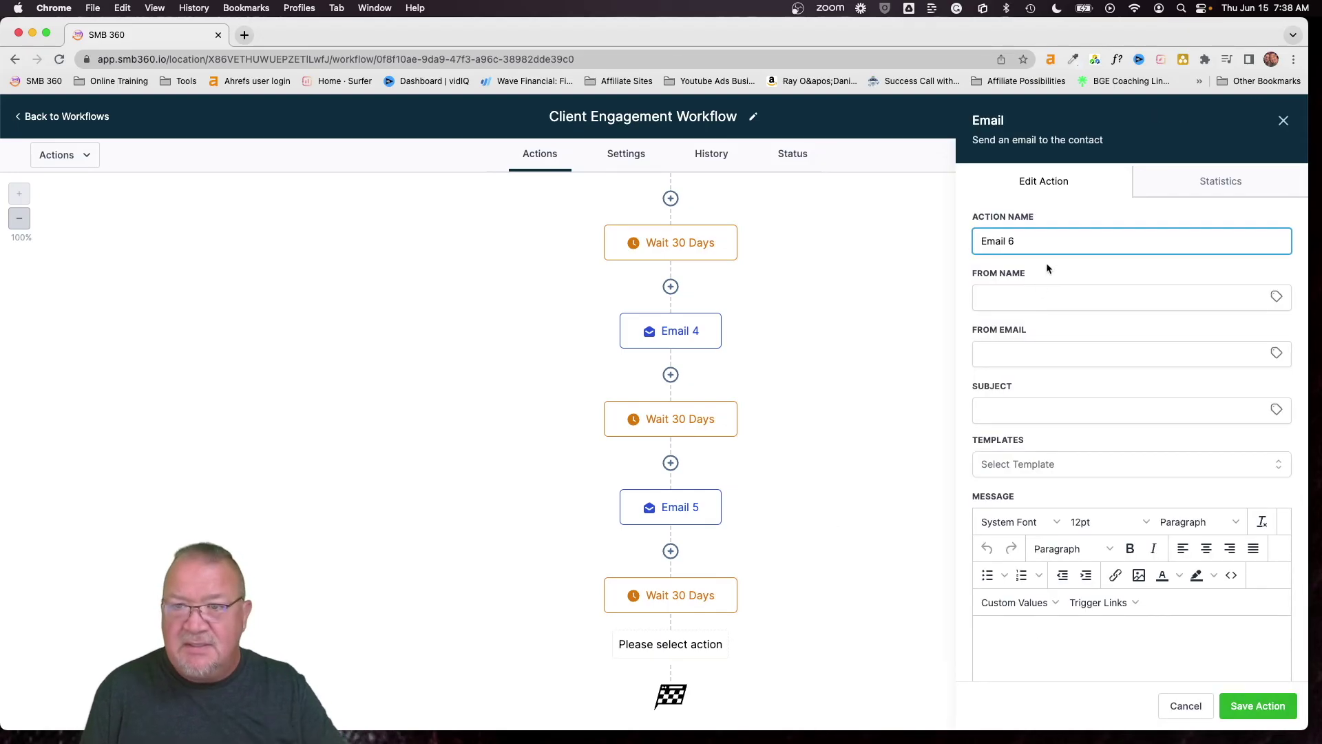
Set the From Name to the account name custom value {{location.name}}
click(1277, 296)
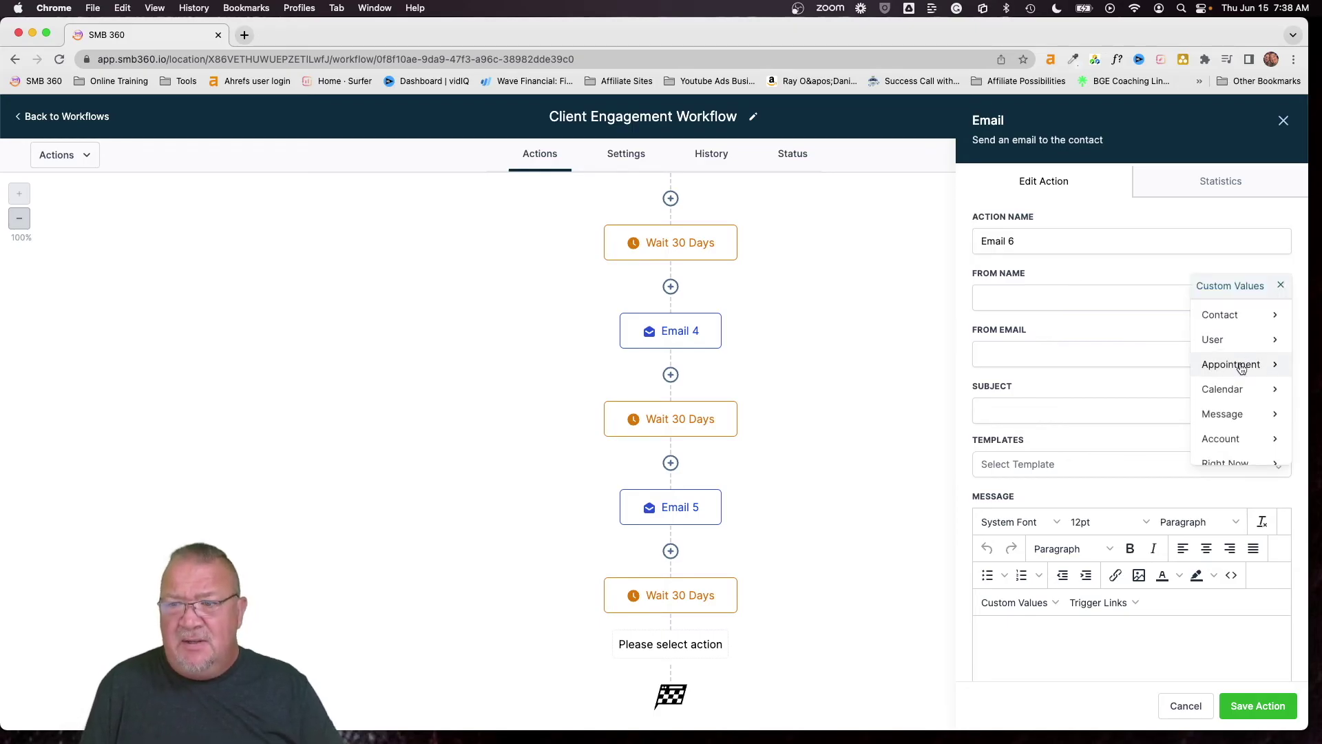
click(1233, 439)
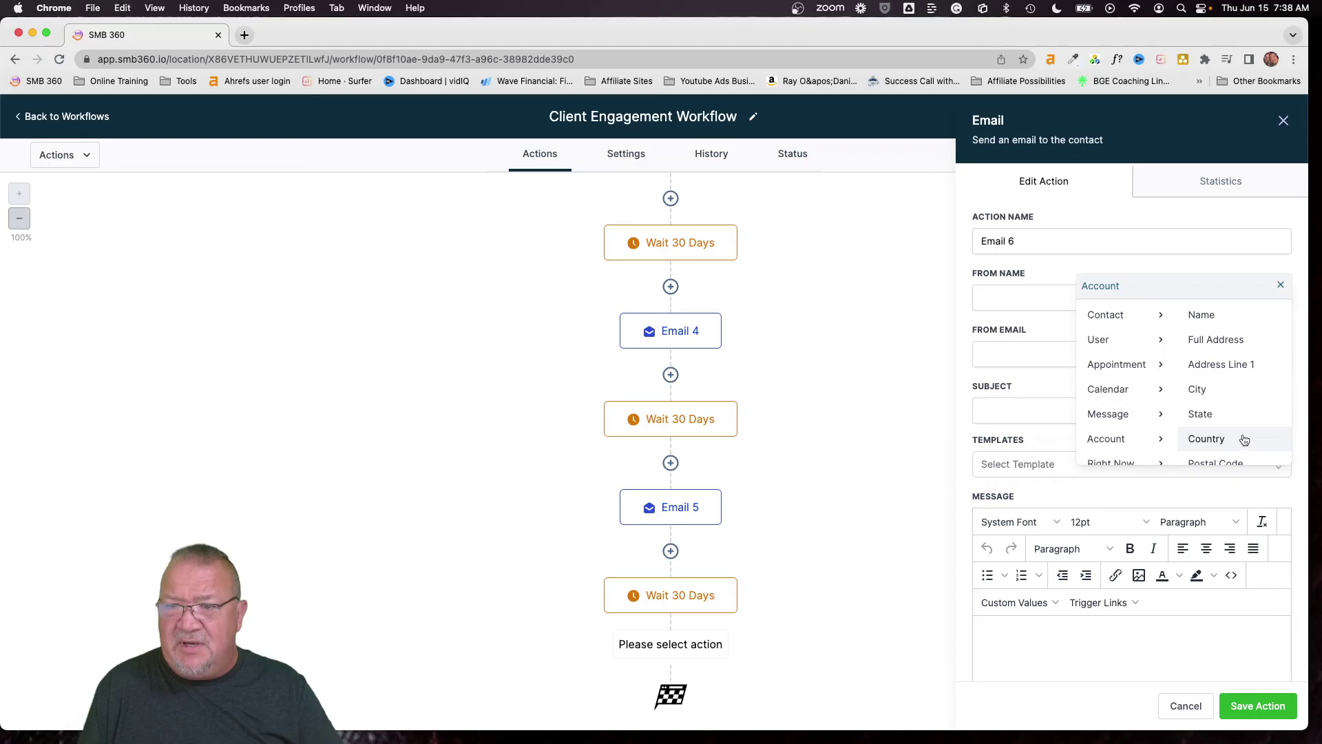
click(1211, 324)
click(1277, 354)
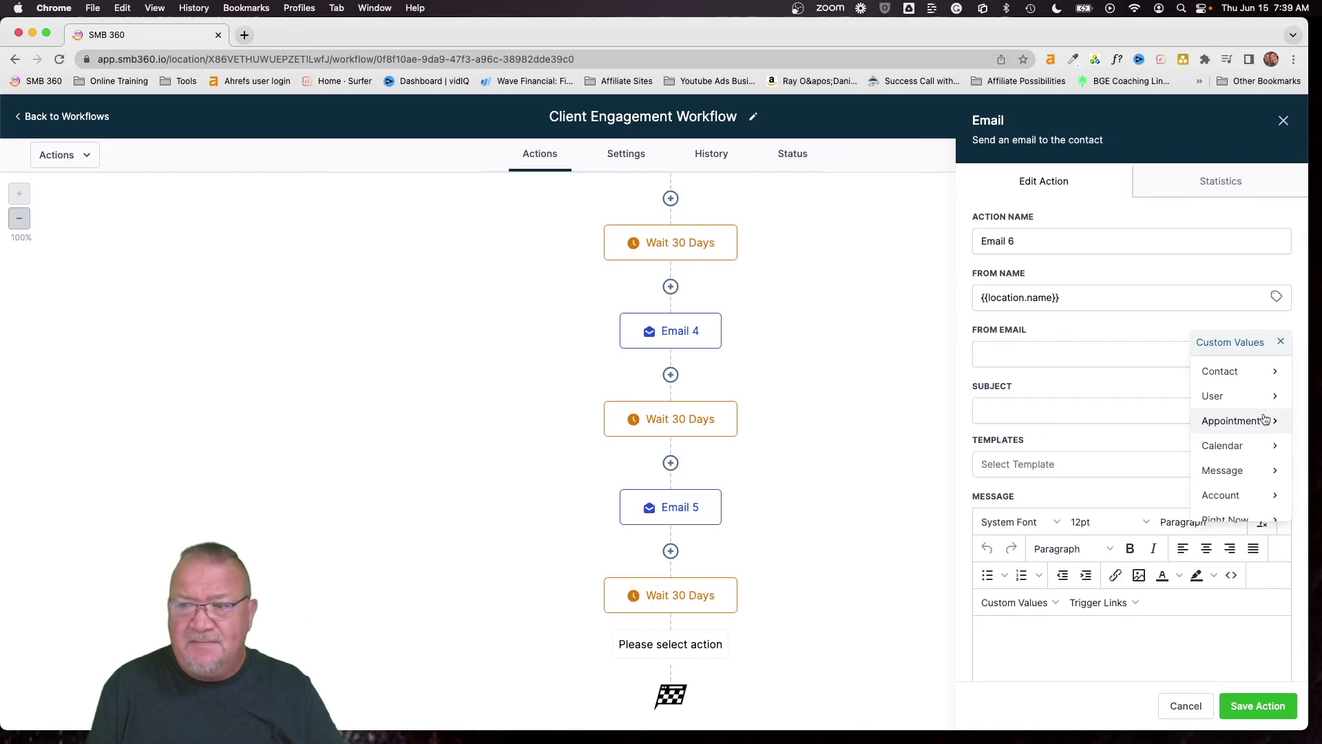
Fill From Email with the account name and Subject with the account email custom values
click(1260, 495)
click(1224, 379)
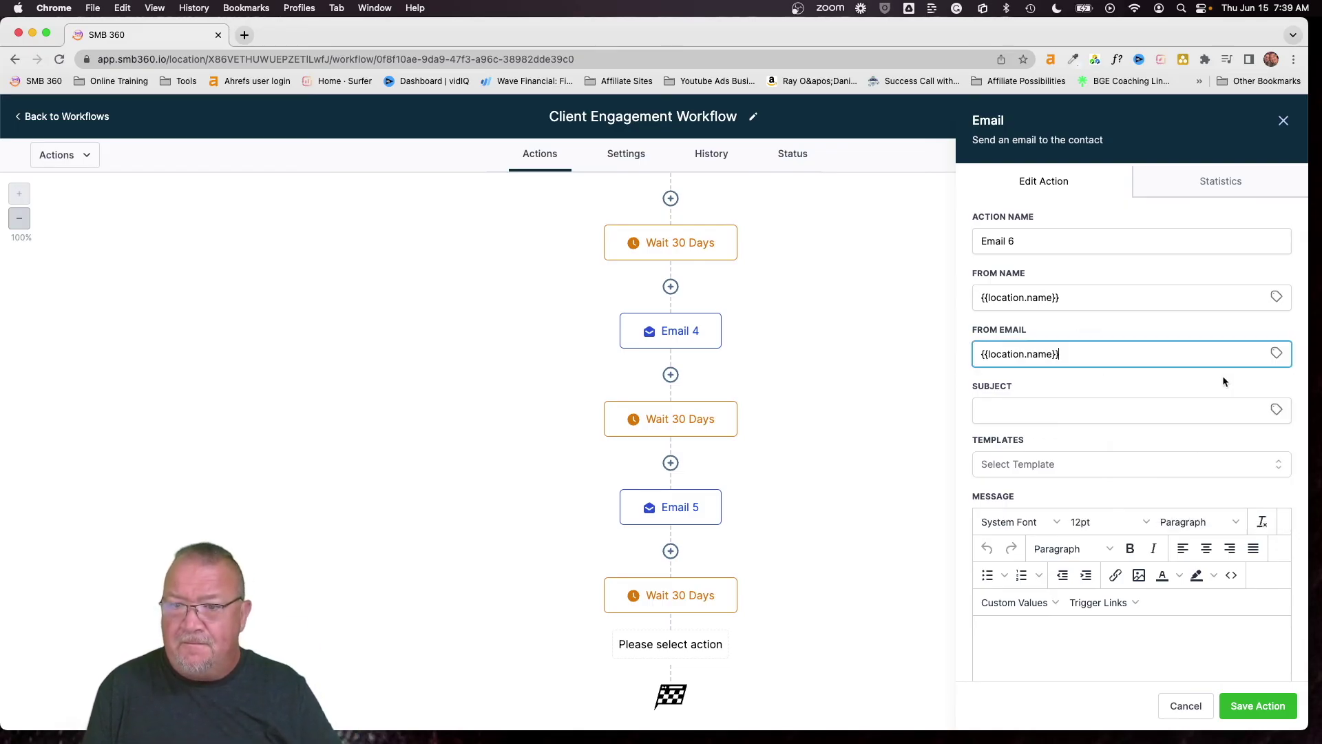
click(1276, 410)
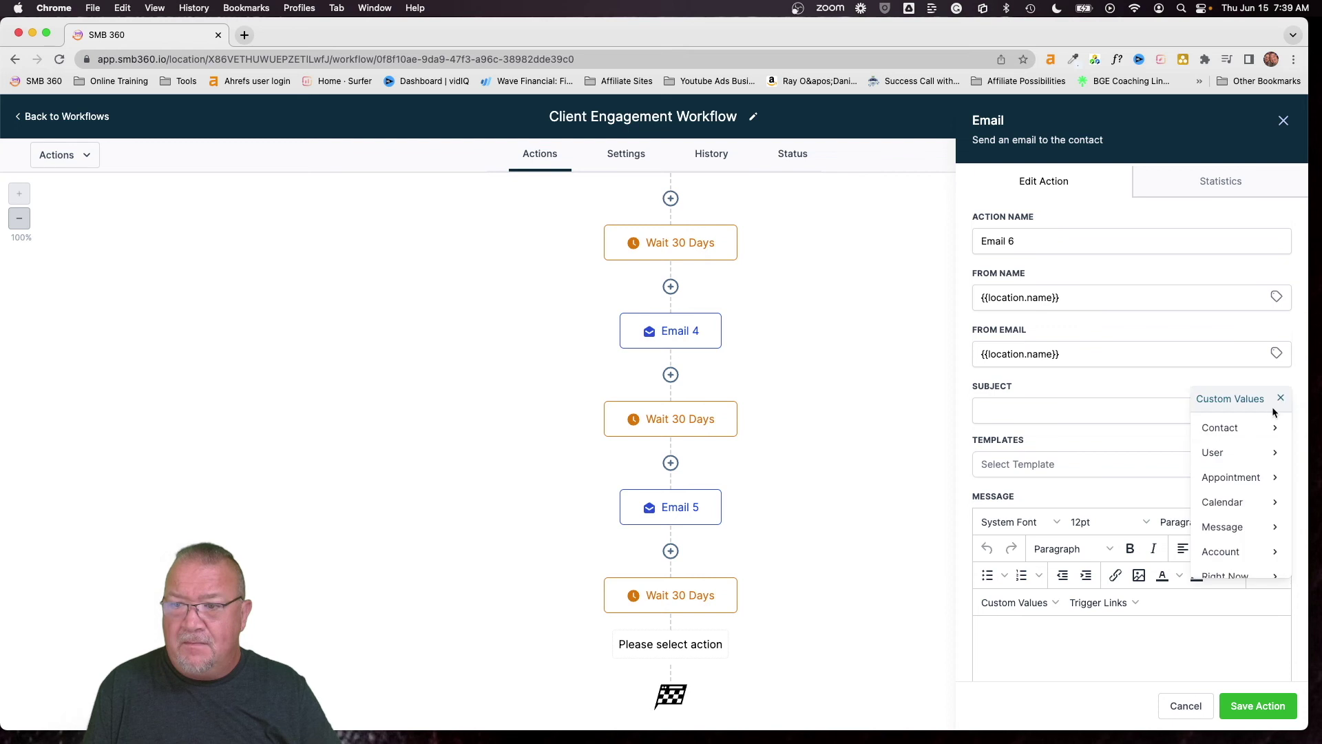
click(1216, 549)
scroll(1216, 520, down, 4)
click(1204, 510)
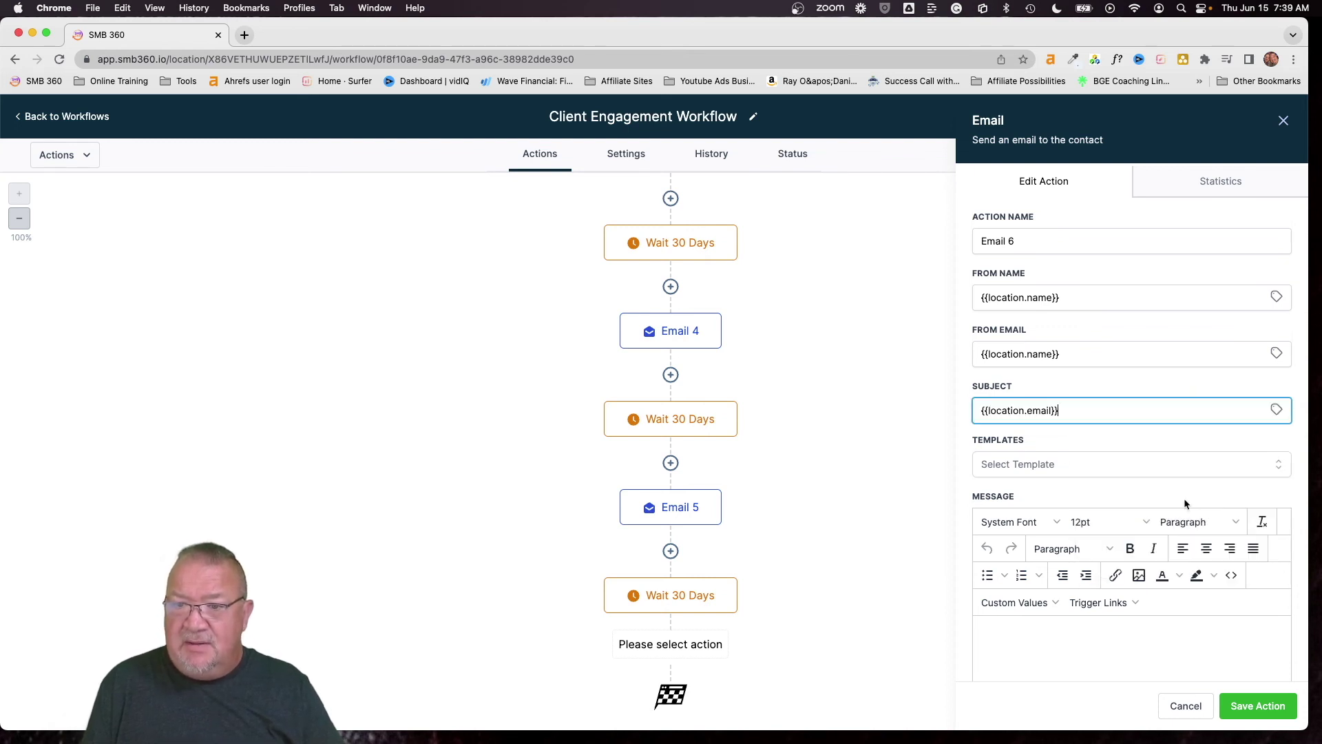
Apply the Client Engagement 6 template and save the Email 6 action
click(1063, 472)
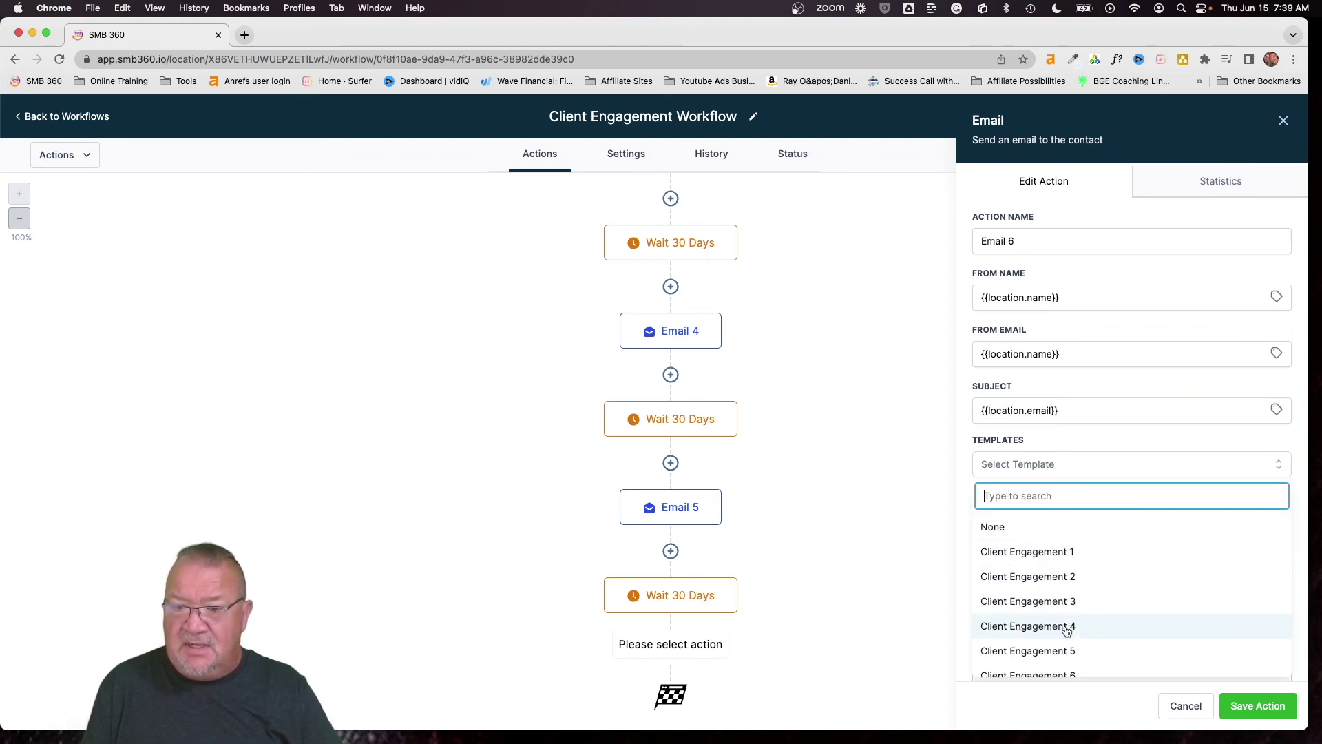
click(1064, 671)
scroll(1135, 511, down, 5)
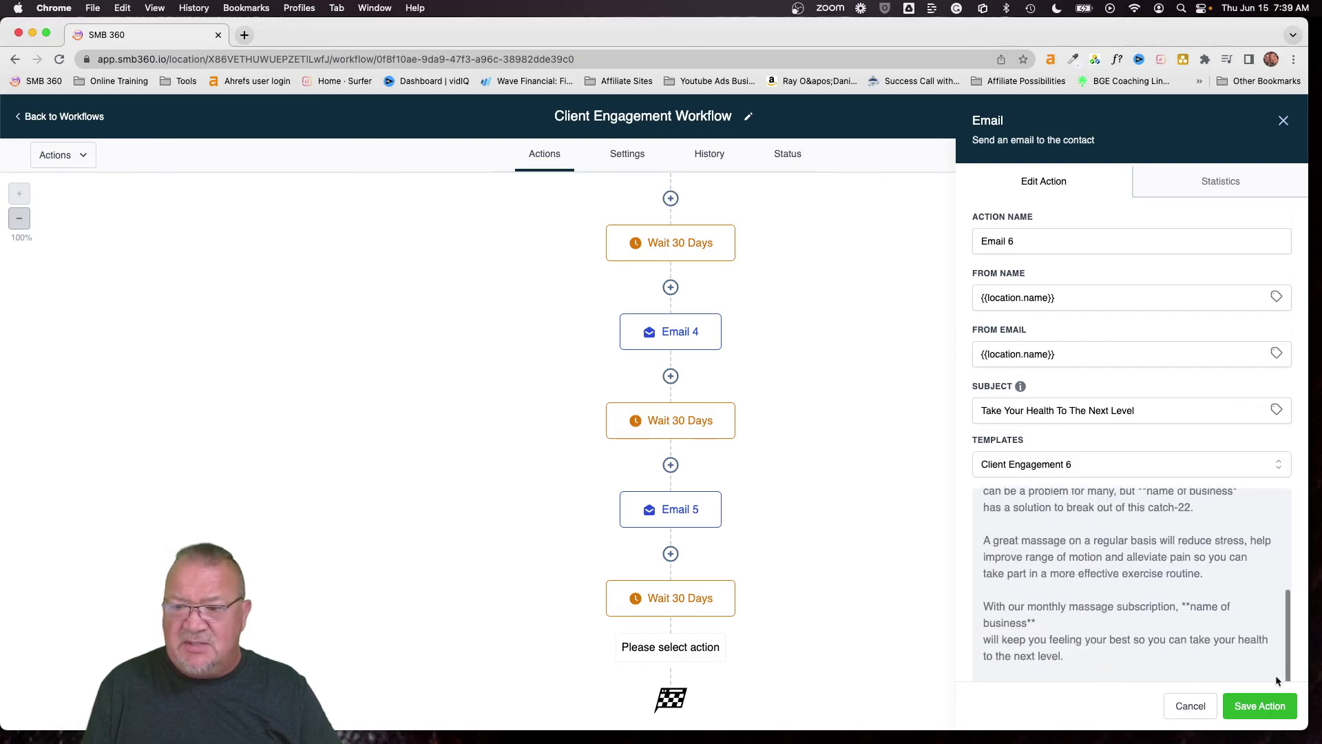
click(1257, 709)
scroll(921, 601, down, 2)
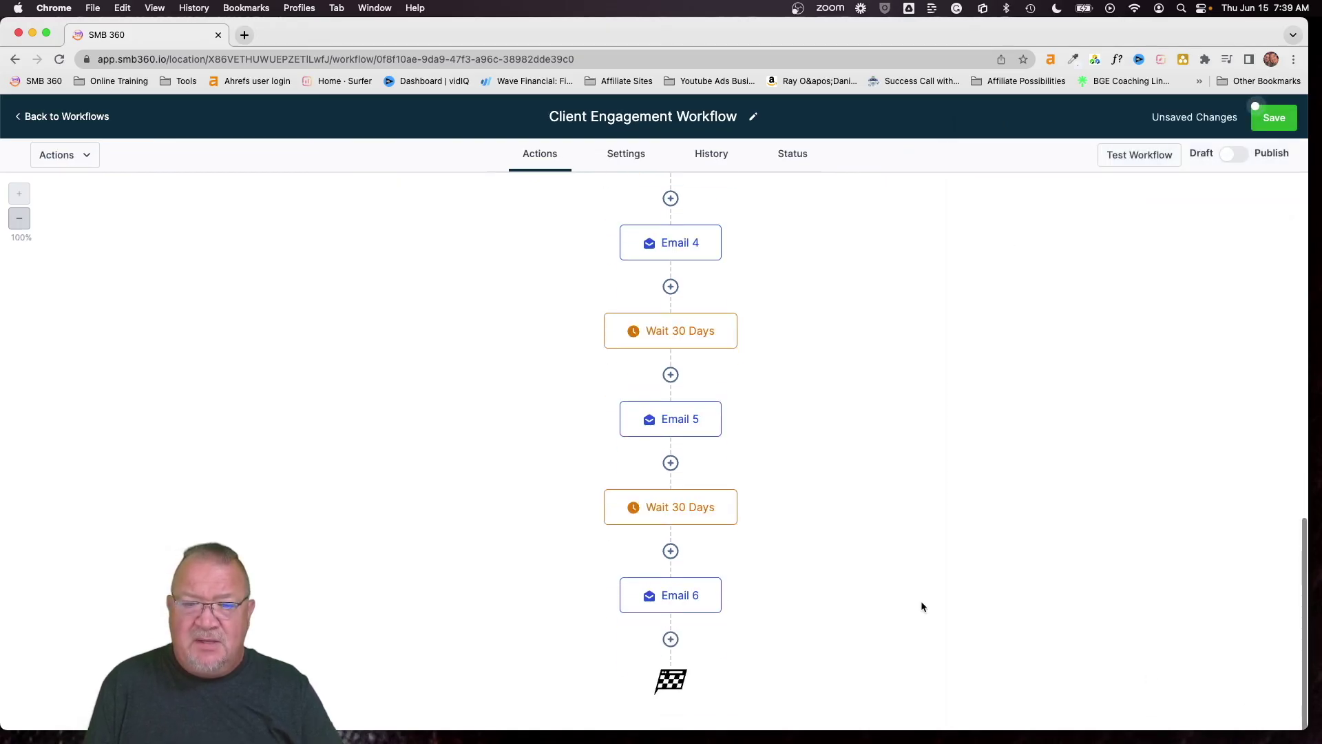
scroll(920, 601, up, 6)
scroll(920, 601, up, 5)
Save the workflow, dismiss the Saved! notice, and check the Contact Tag trigger unchanged
click(1271, 117)
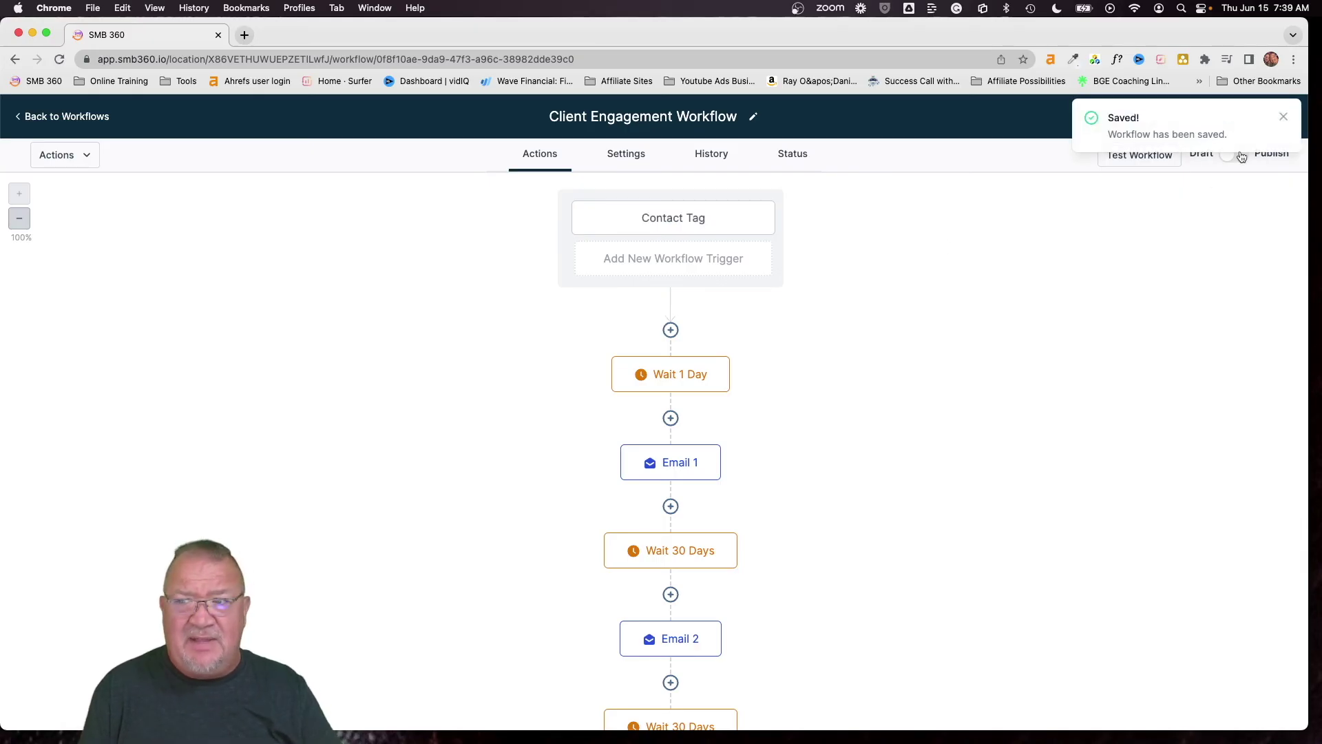
click(1283, 117)
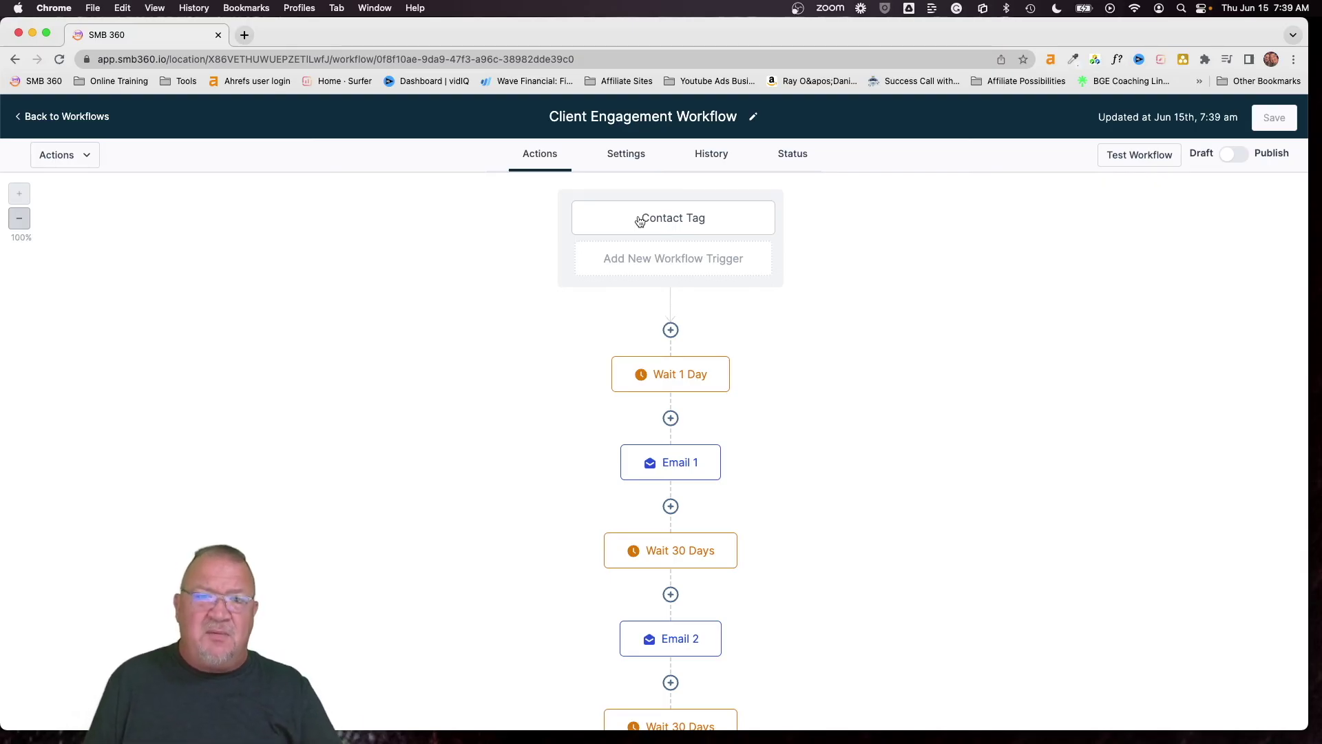
click(640, 221)
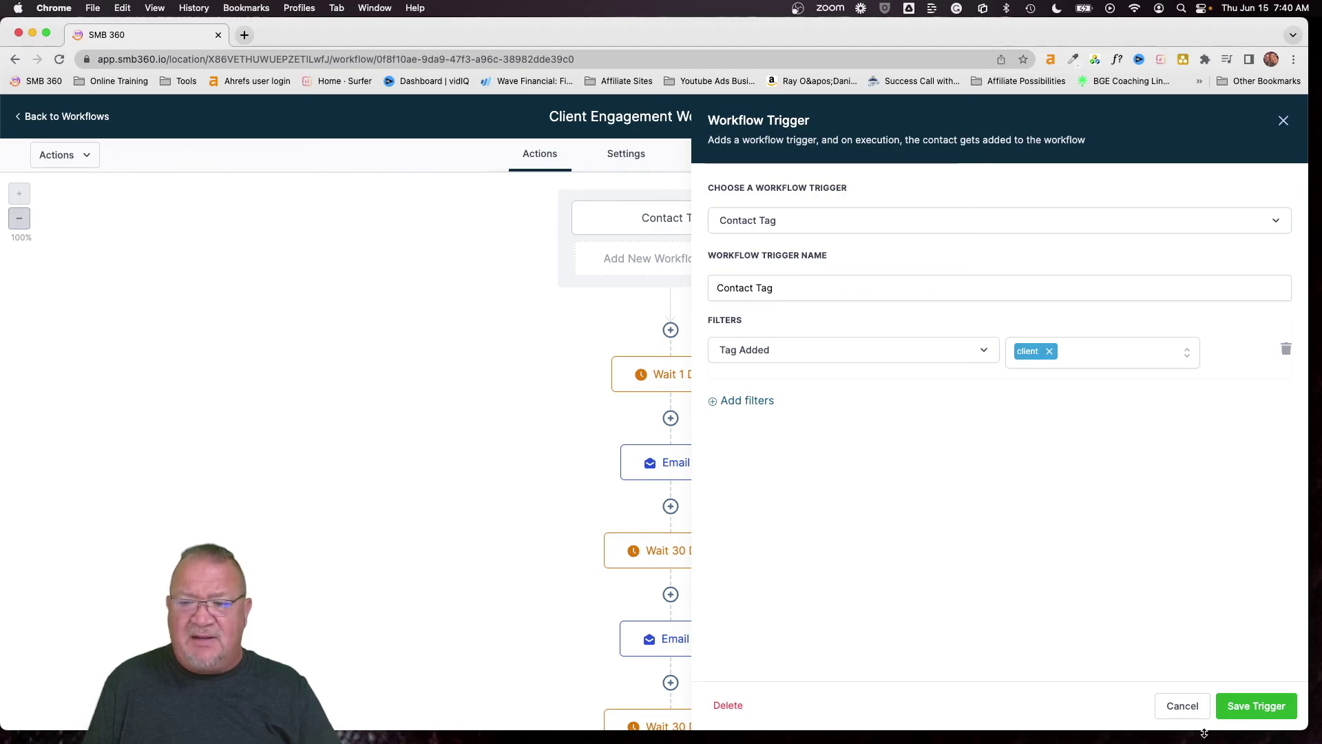
click(1182, 708)
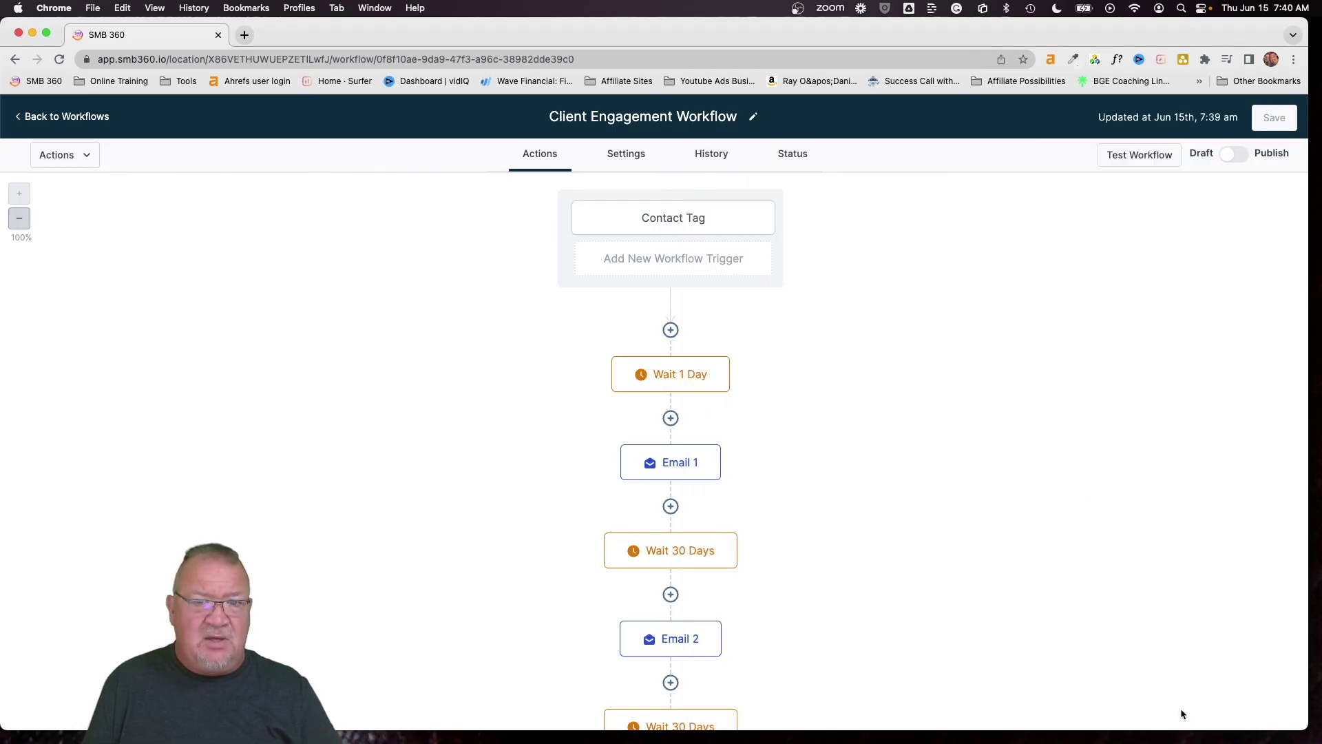
Scroll through the workflow from the trigger down to Email 6
scroll(763, 332, down, 3)
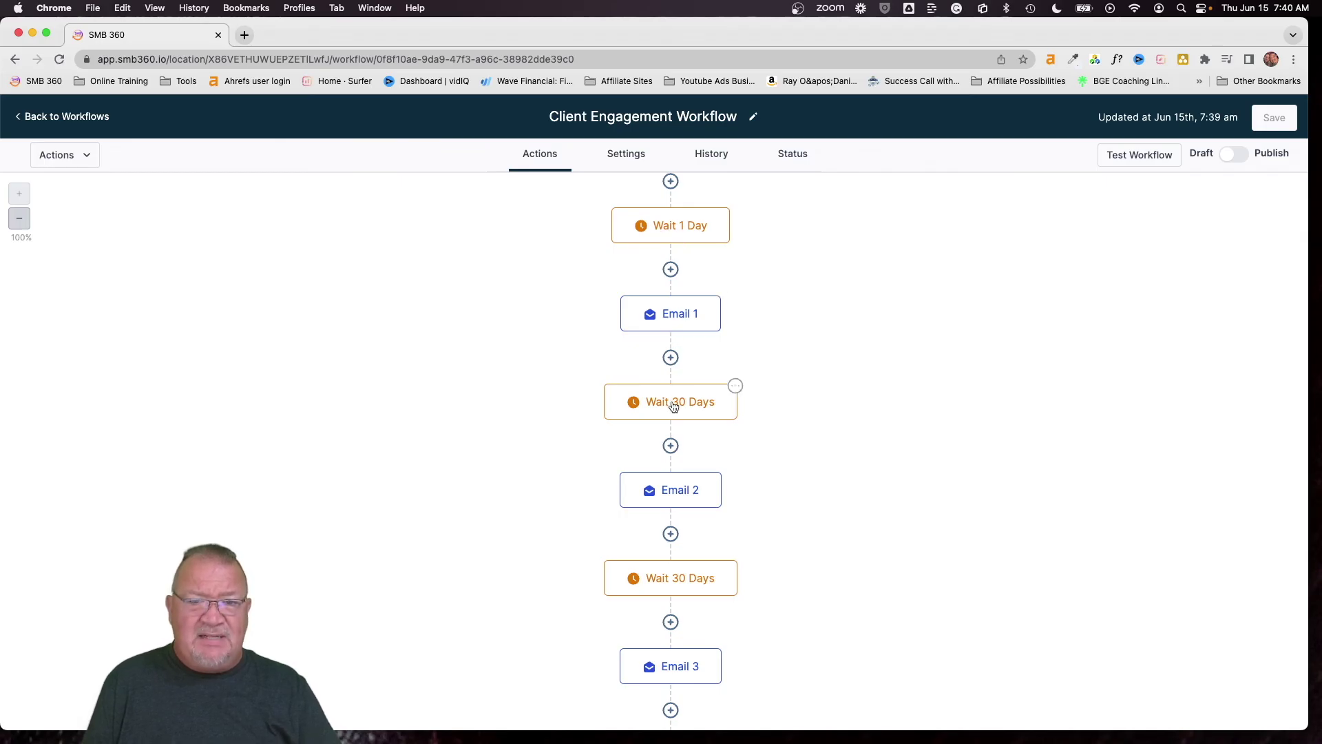
scroll(675, 482, down, 4)
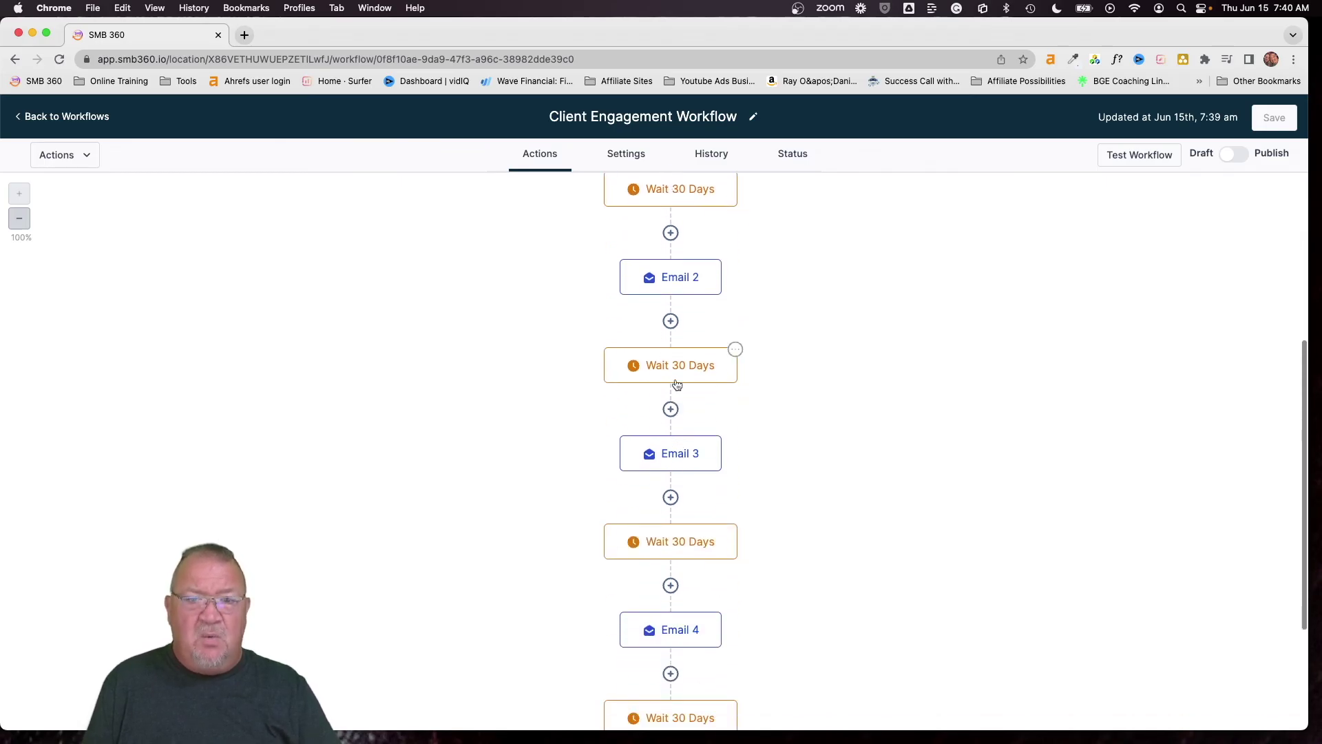
scroll(678, 457, down, 1)
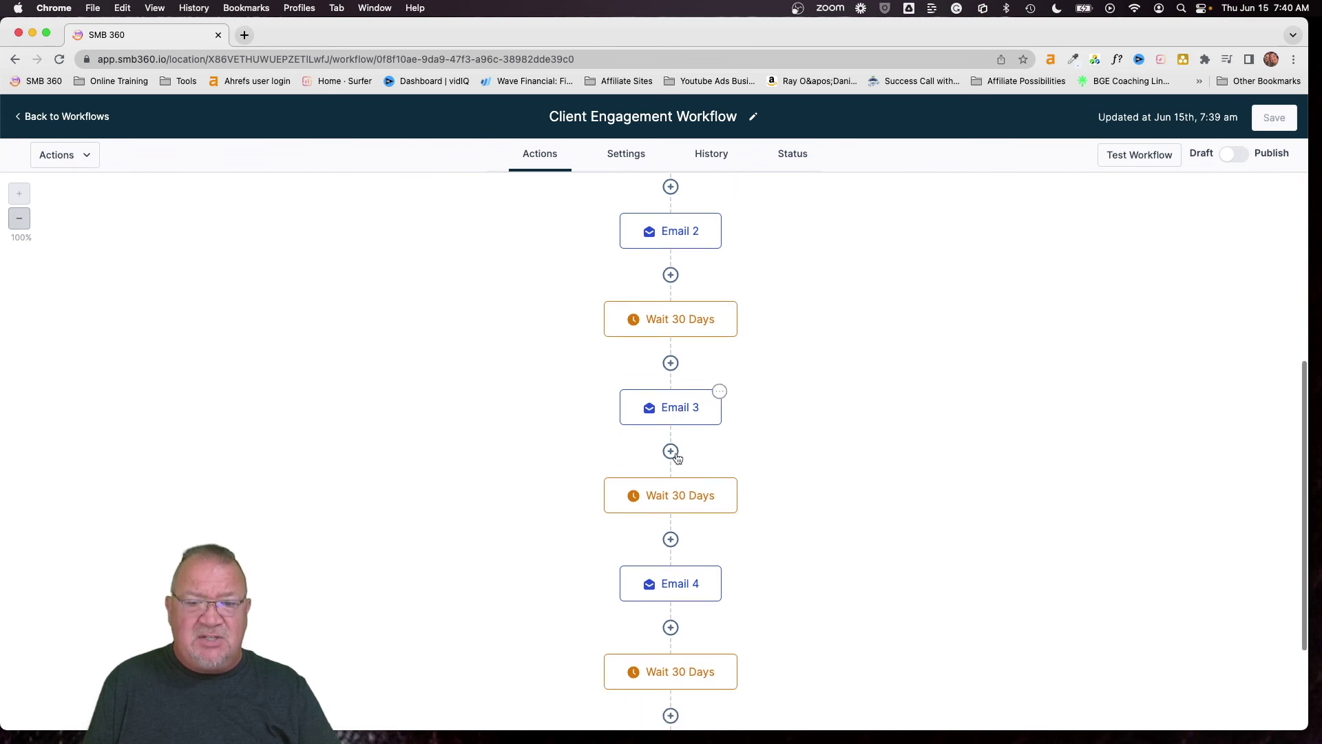
scroll(678, 457, down, 5)
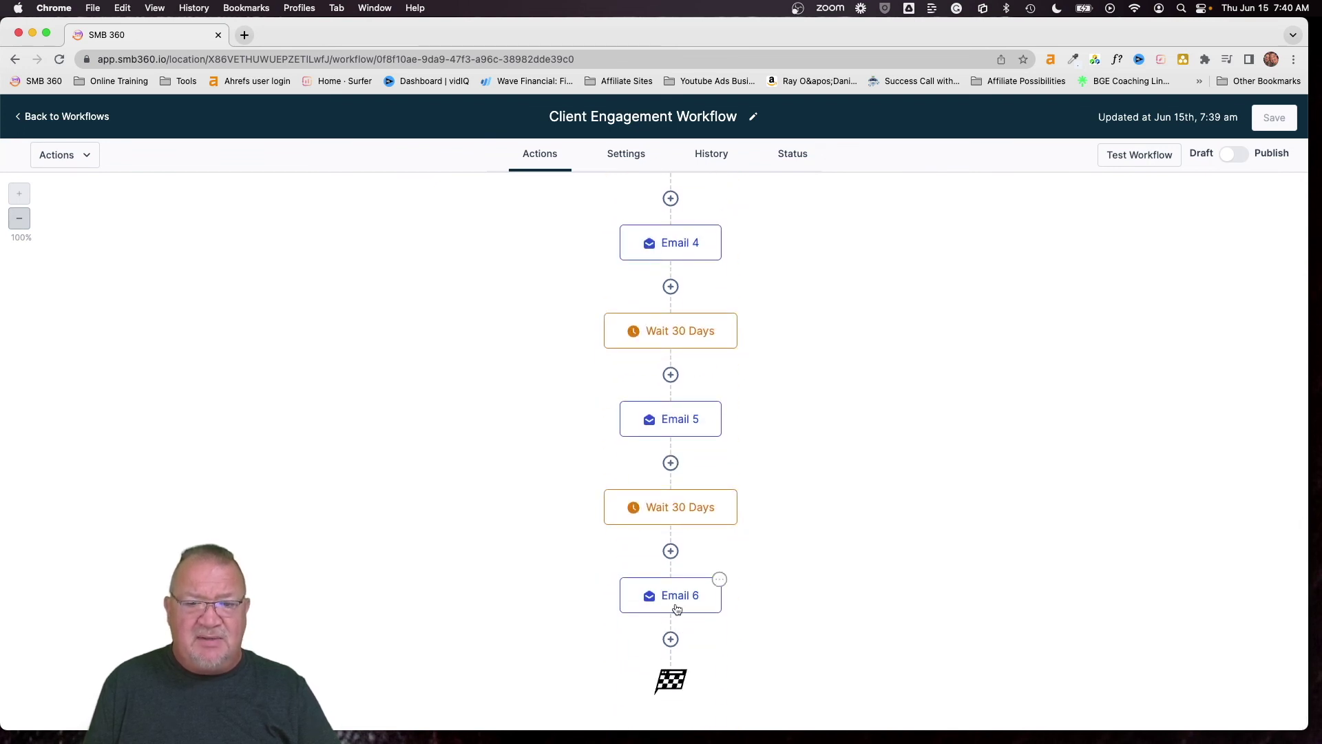